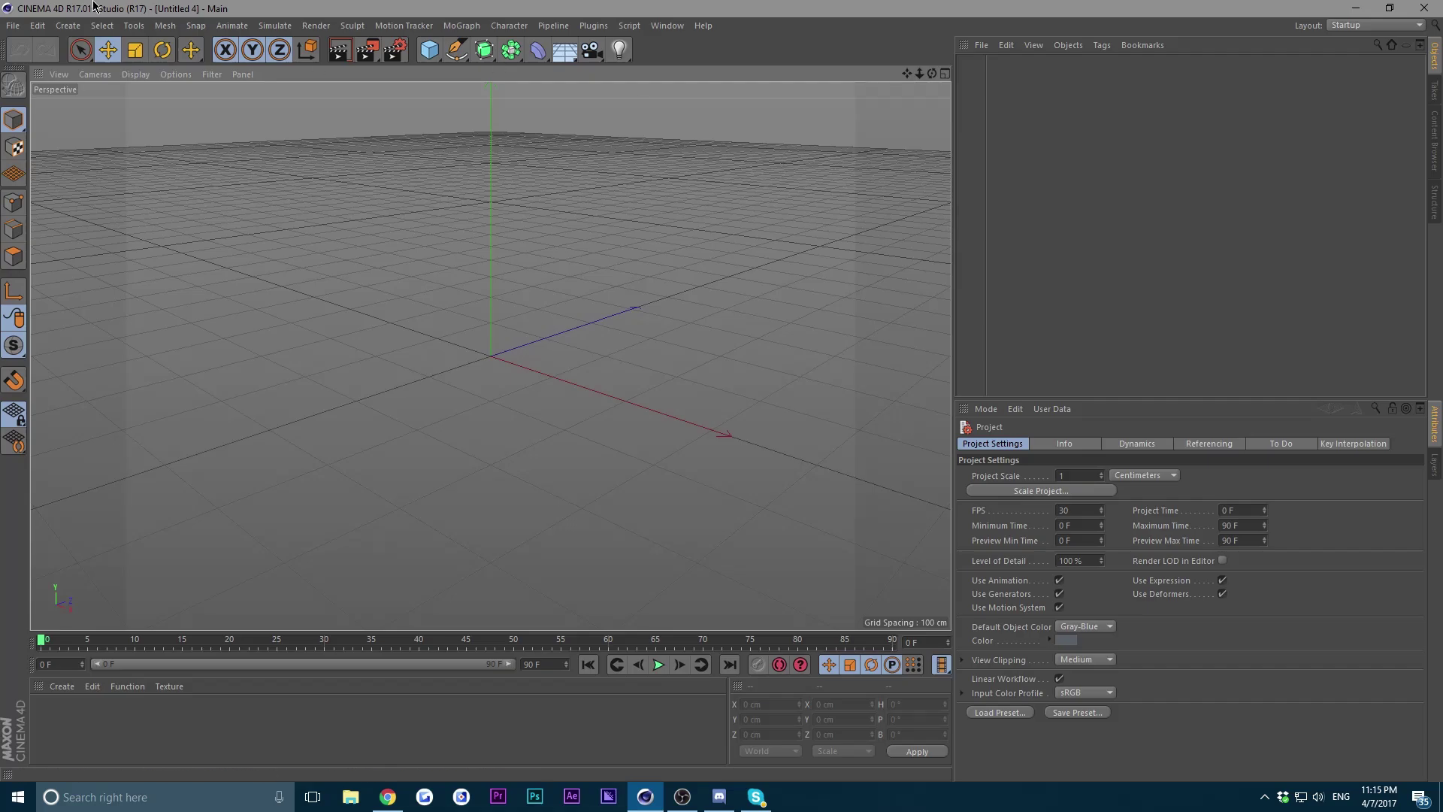
Start merging a file into the scene and browse to the 3D LIBRARY folder inside desktop junk on the Desktop.
click(14, 27)
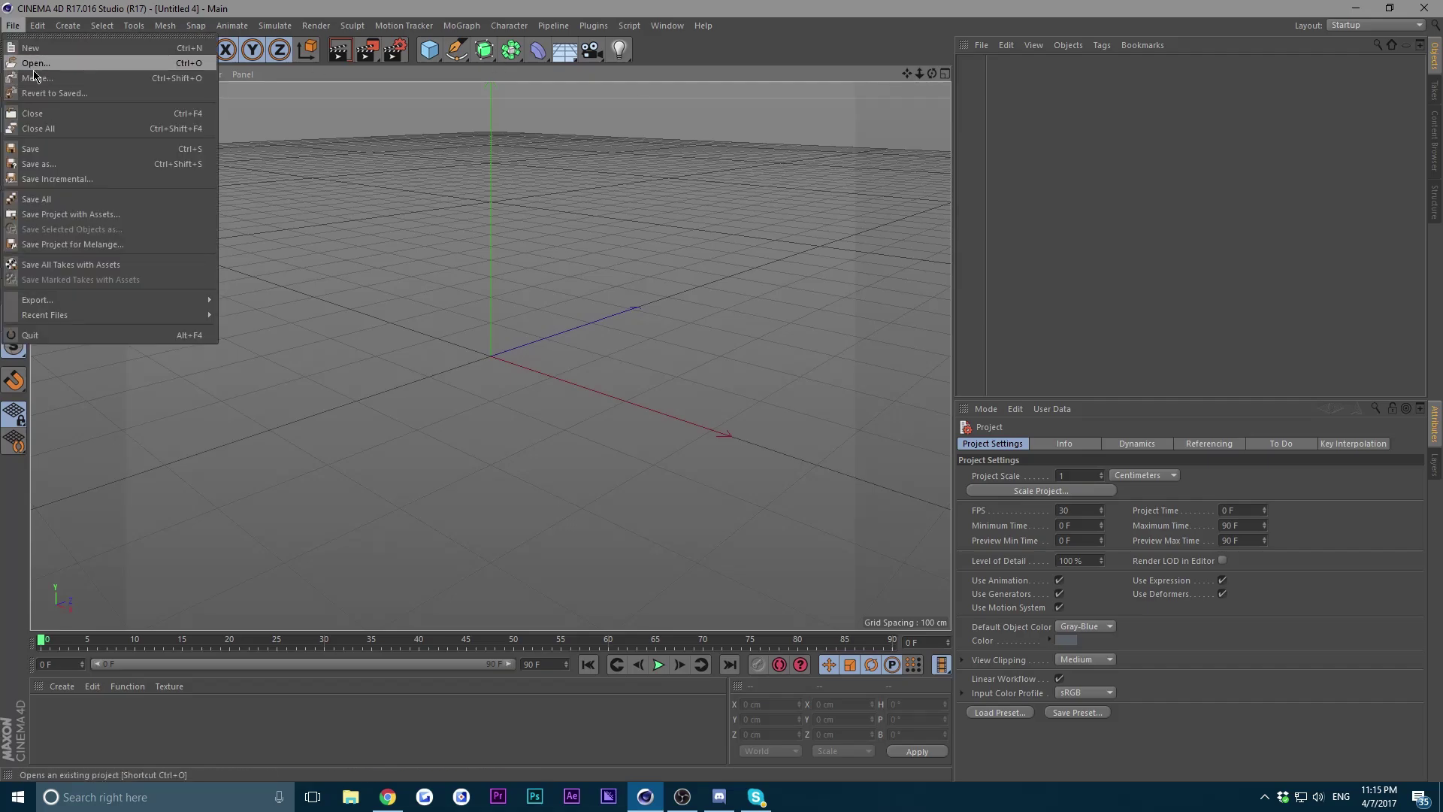
click(36, 82)
double_click(196, 17)
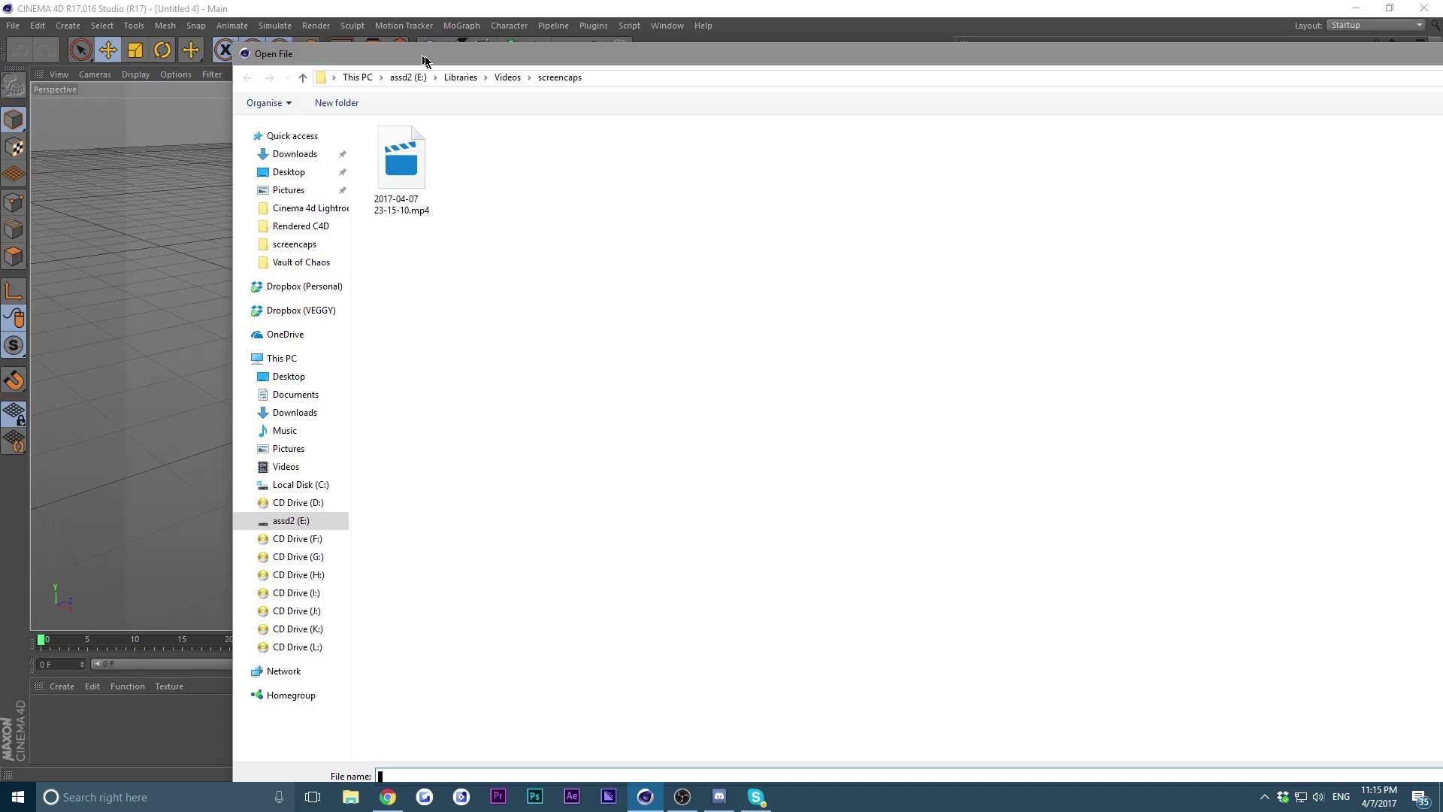
click(293, 376)
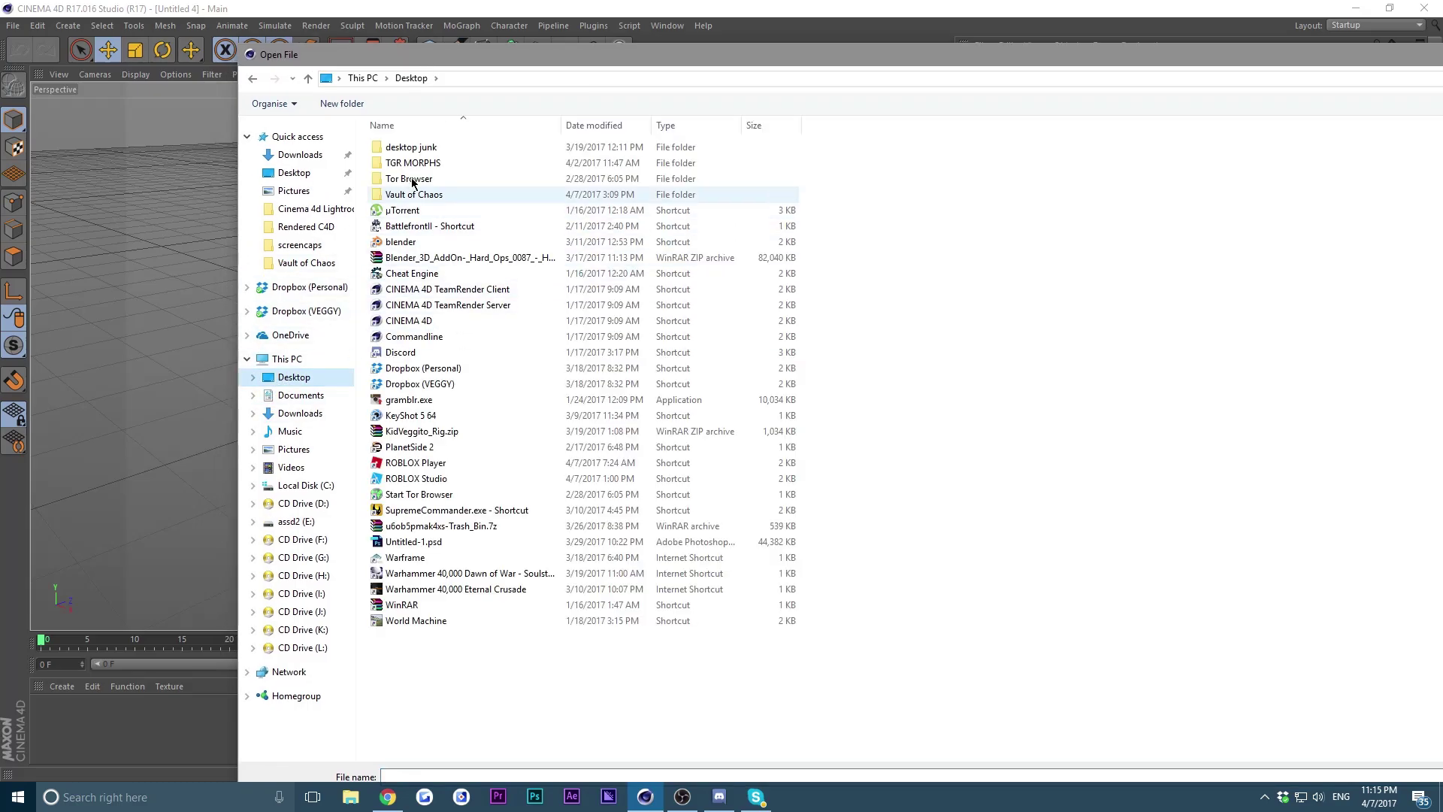
double_click(444, 148)
double_click(434, 149)
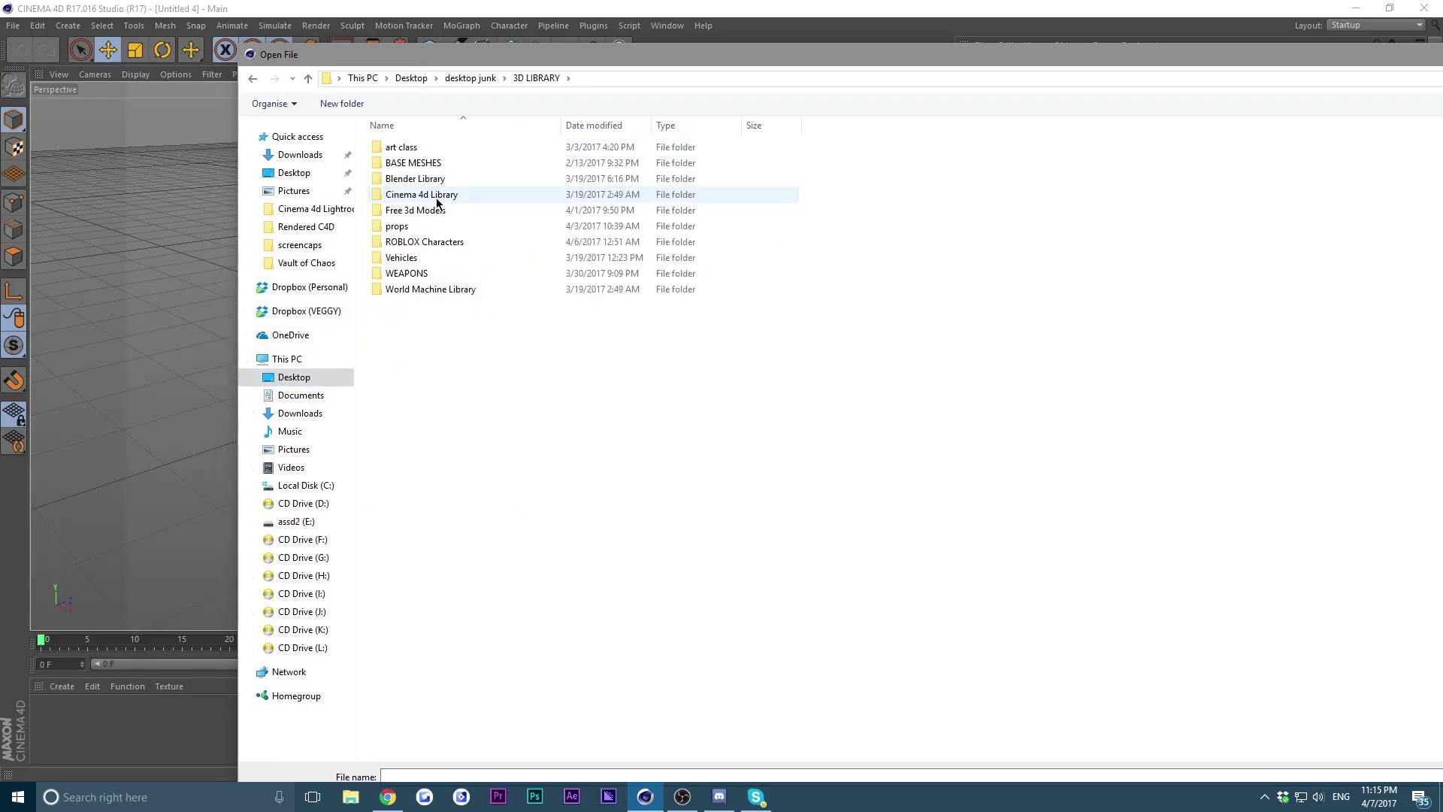
double_click(440, 197)
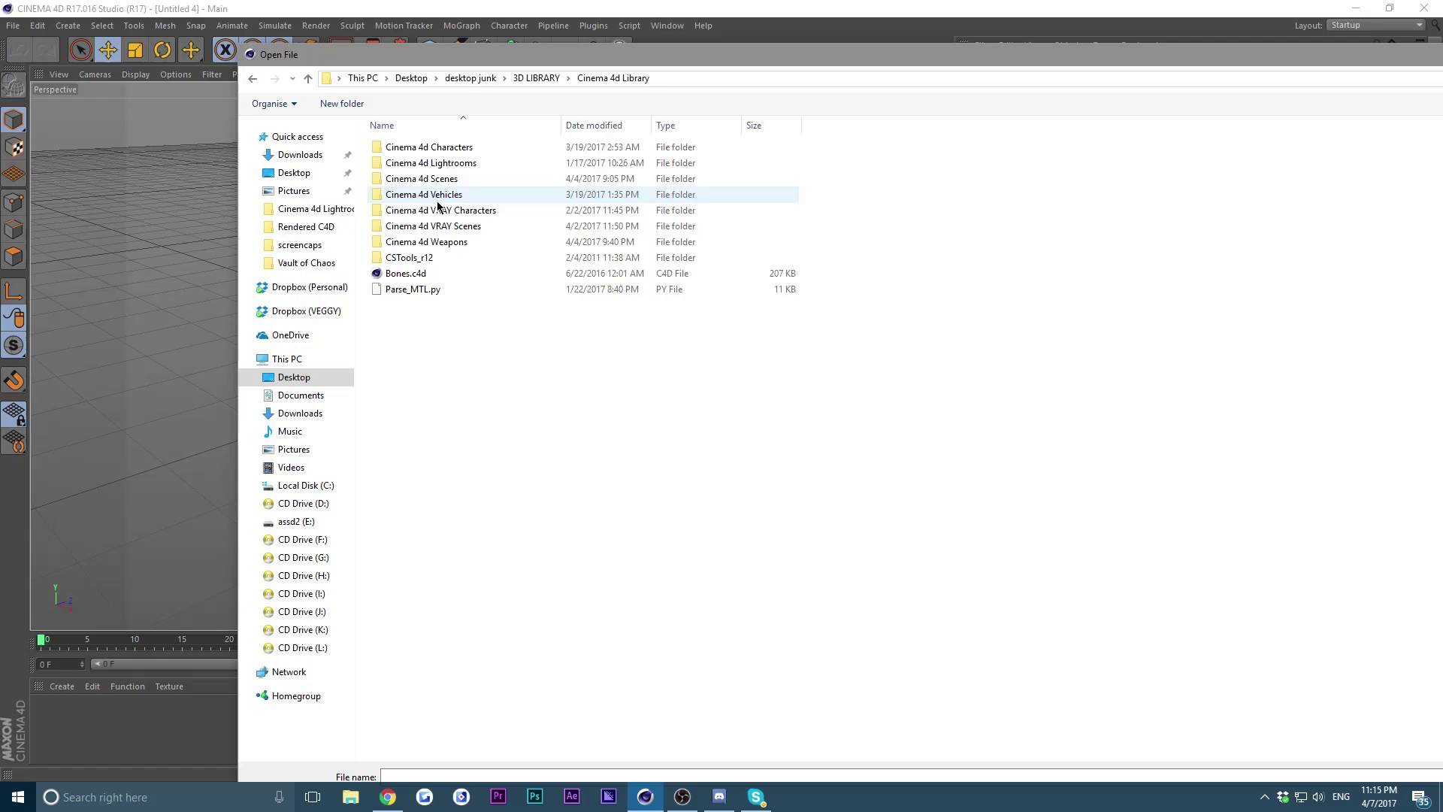
double_click(480, 147)
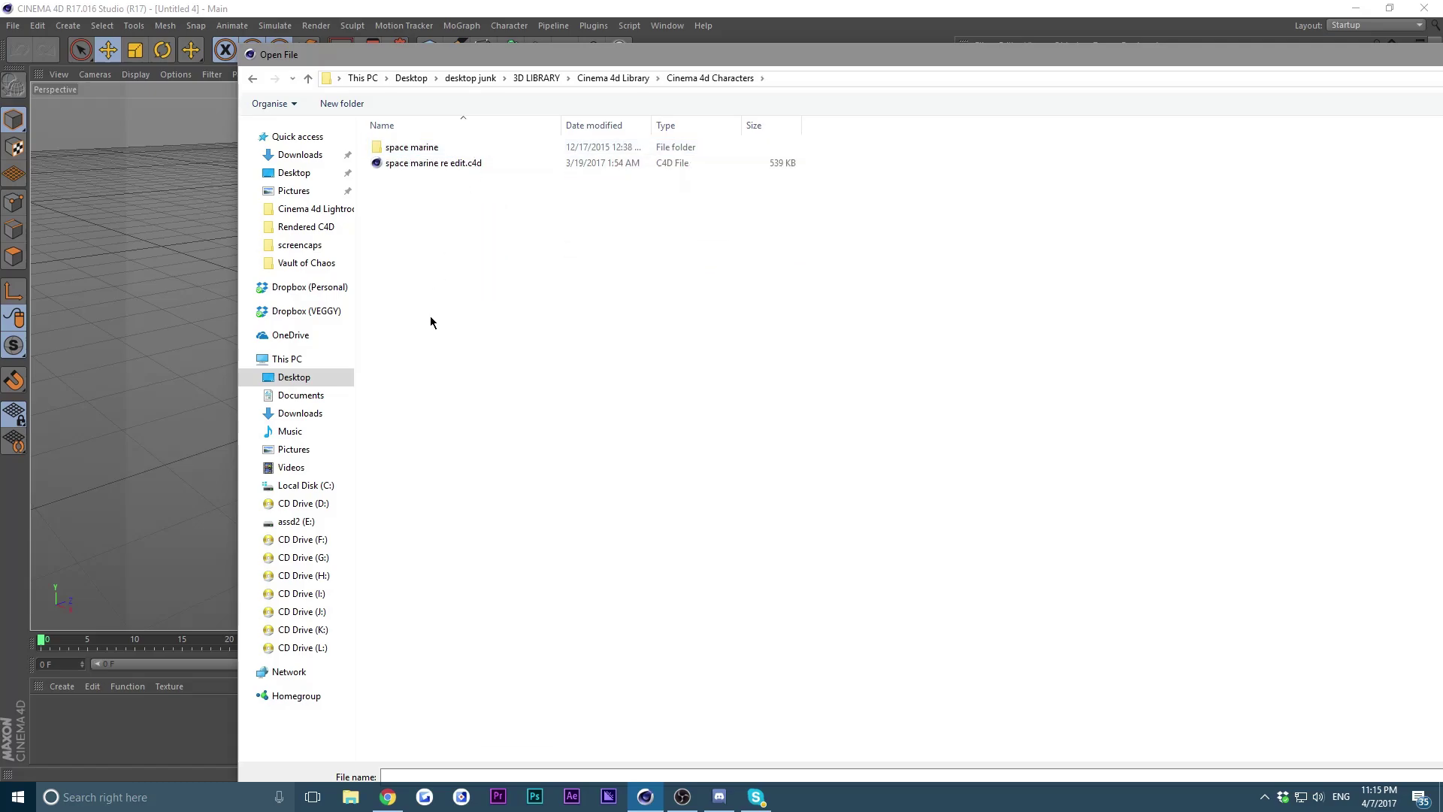
click(252, 79)
click(253, 79)
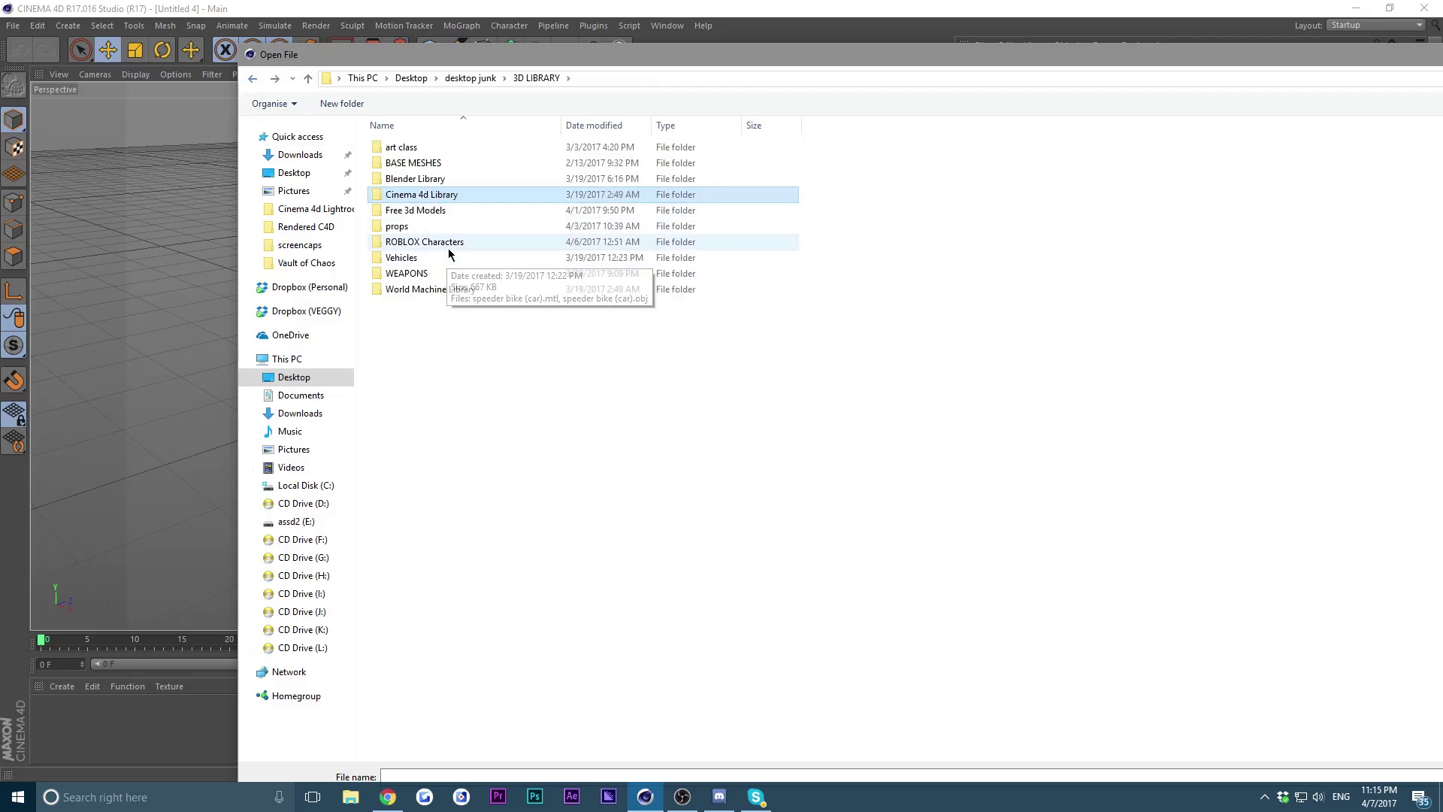
Browse through ROBLOX Characters and open the Clone Trooper P1 & 2 folder.
double_click(443, 242)
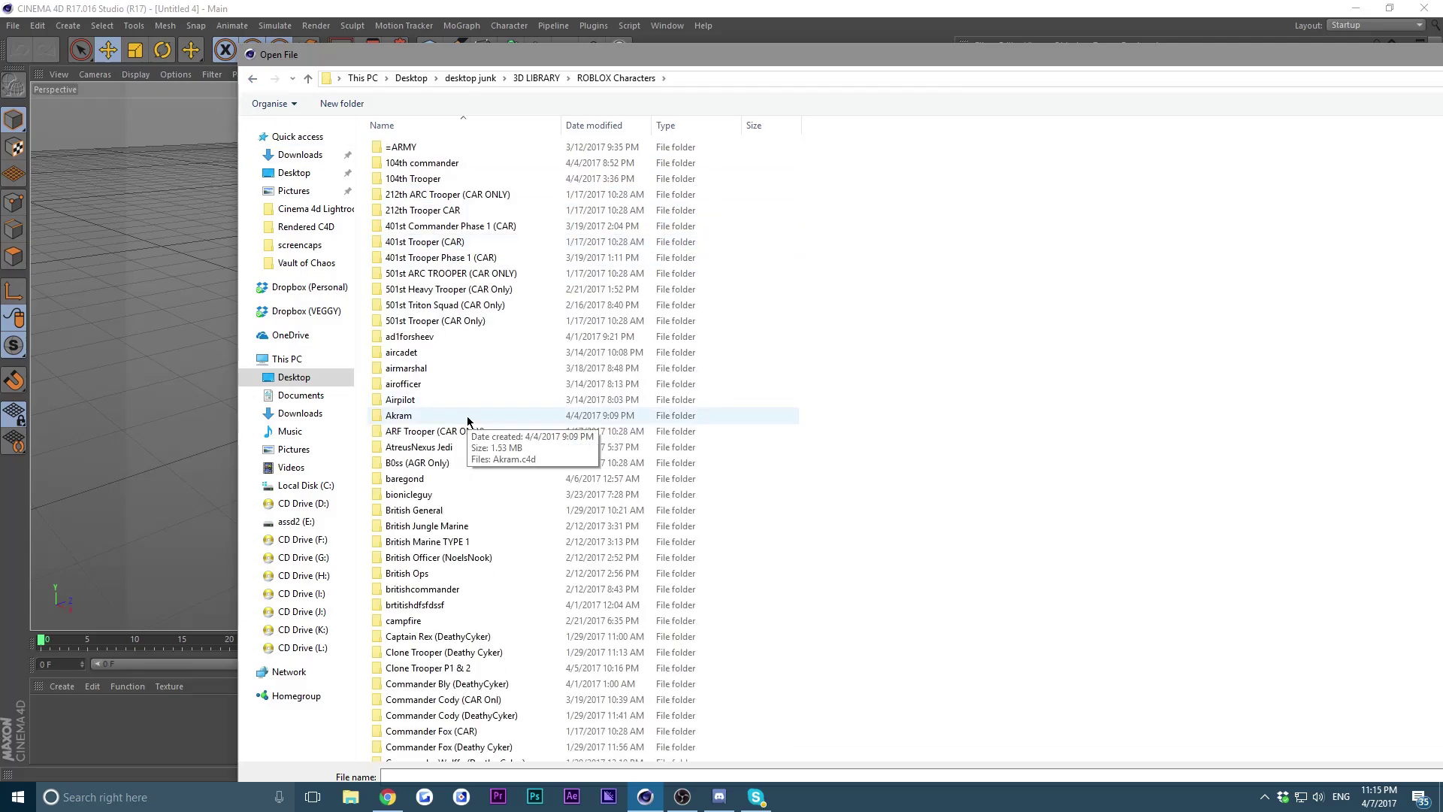
scroll(469, 420, down, 4)
key(super+Up)
scroll(474, 503, down, 8)
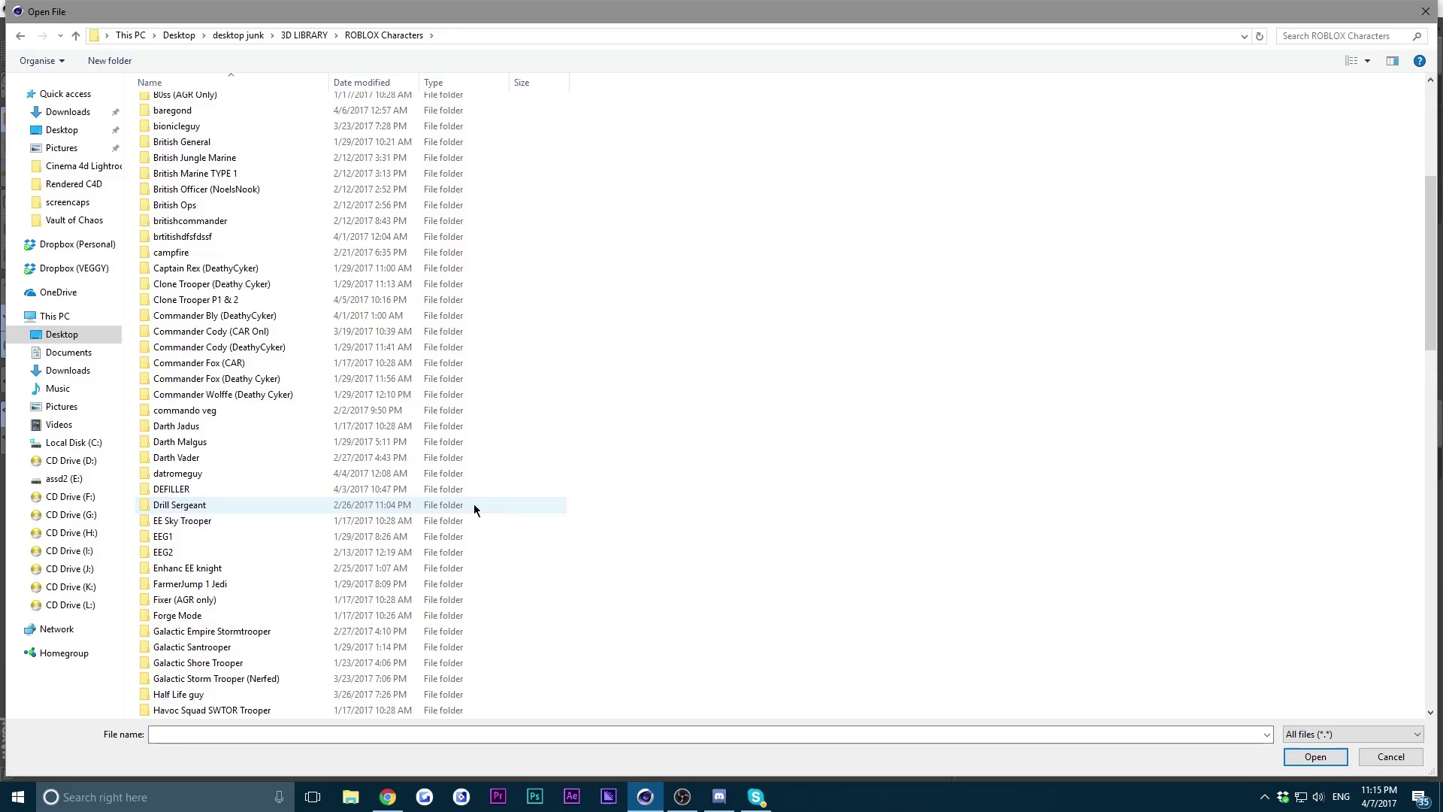
scroll(329, 512, up, 6)
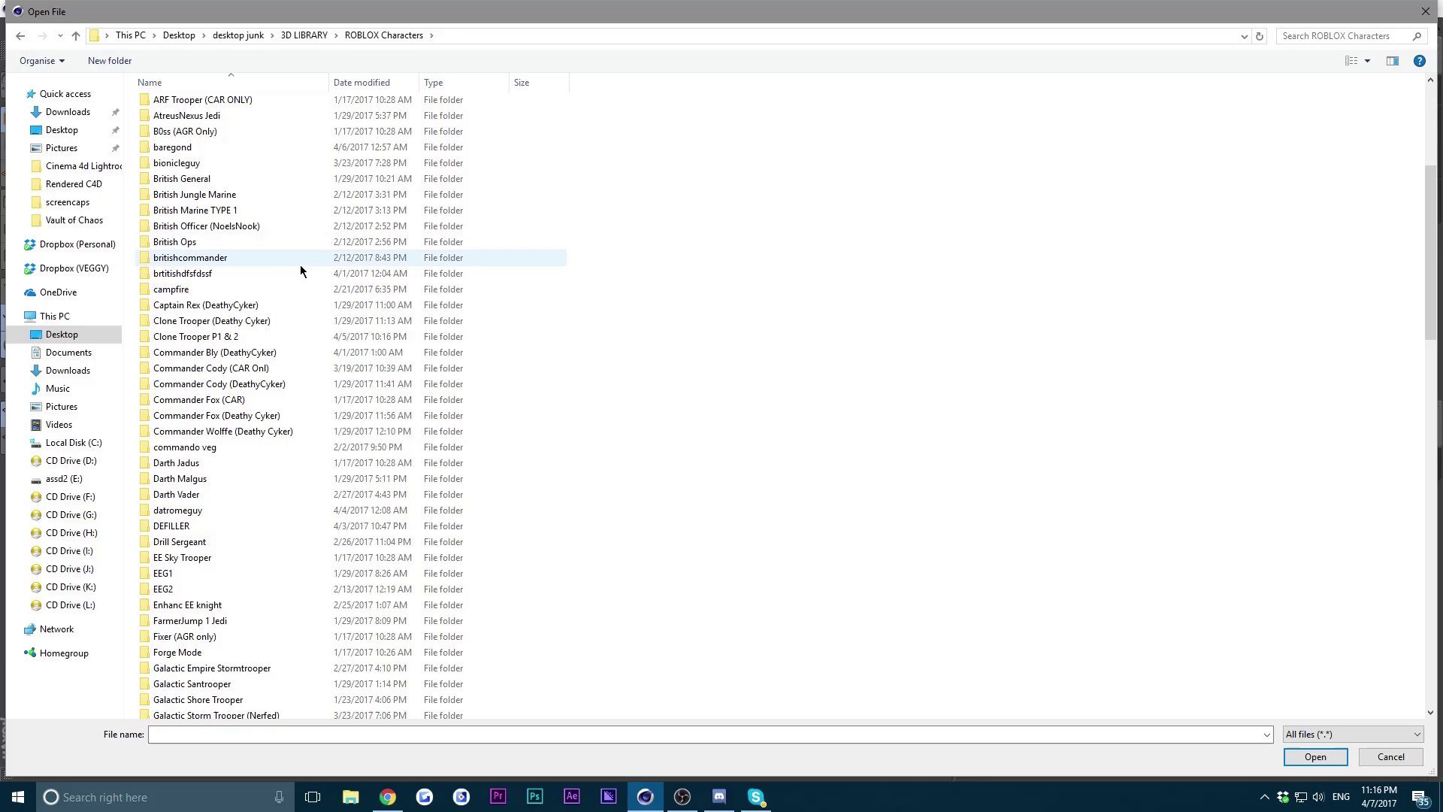
scroll(299, 269, up, 5)
scroll(297, 283, down, 7)
scroll(296, 295, up, 7)
scroll(293, 323, down, 20)
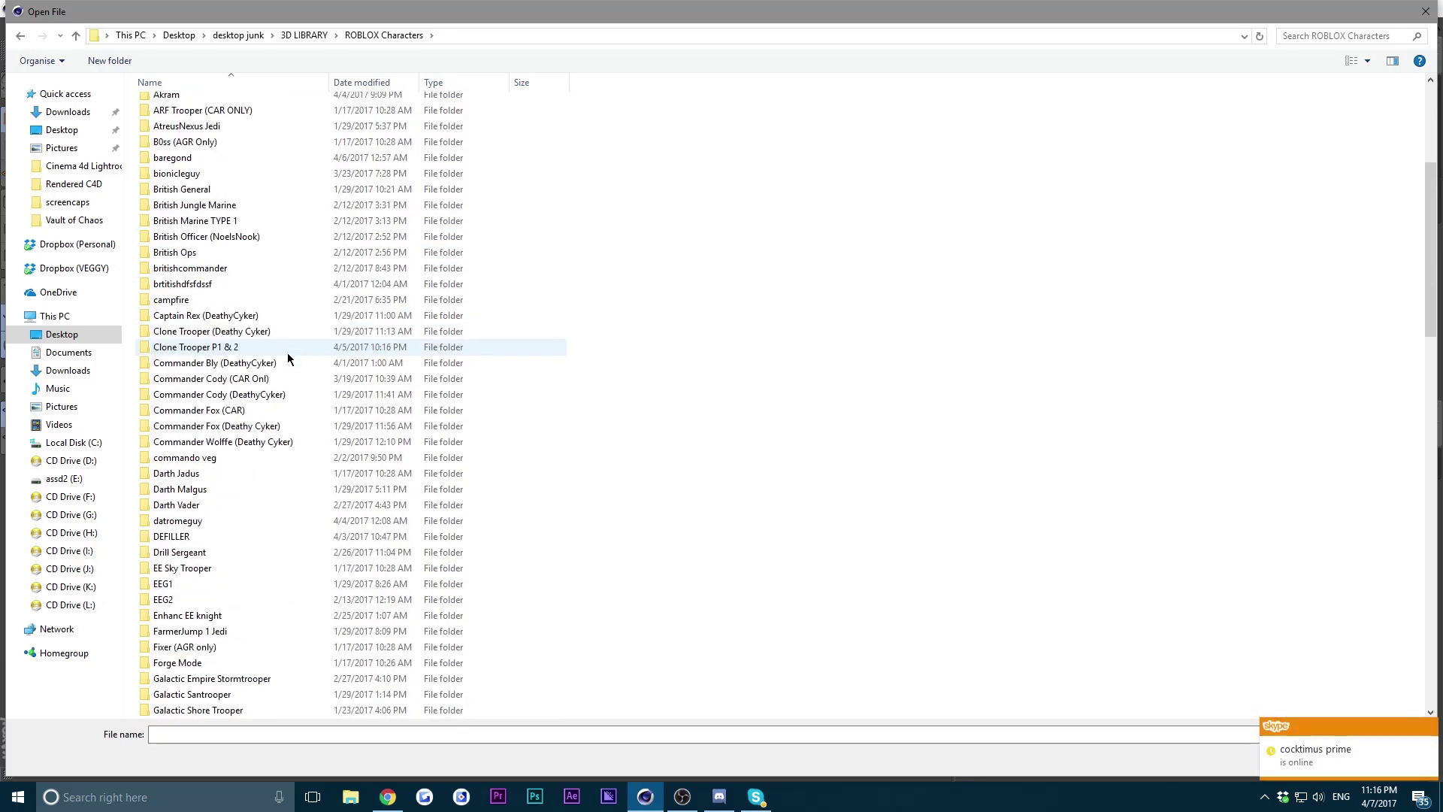
scroll(243, 519, up, 19)
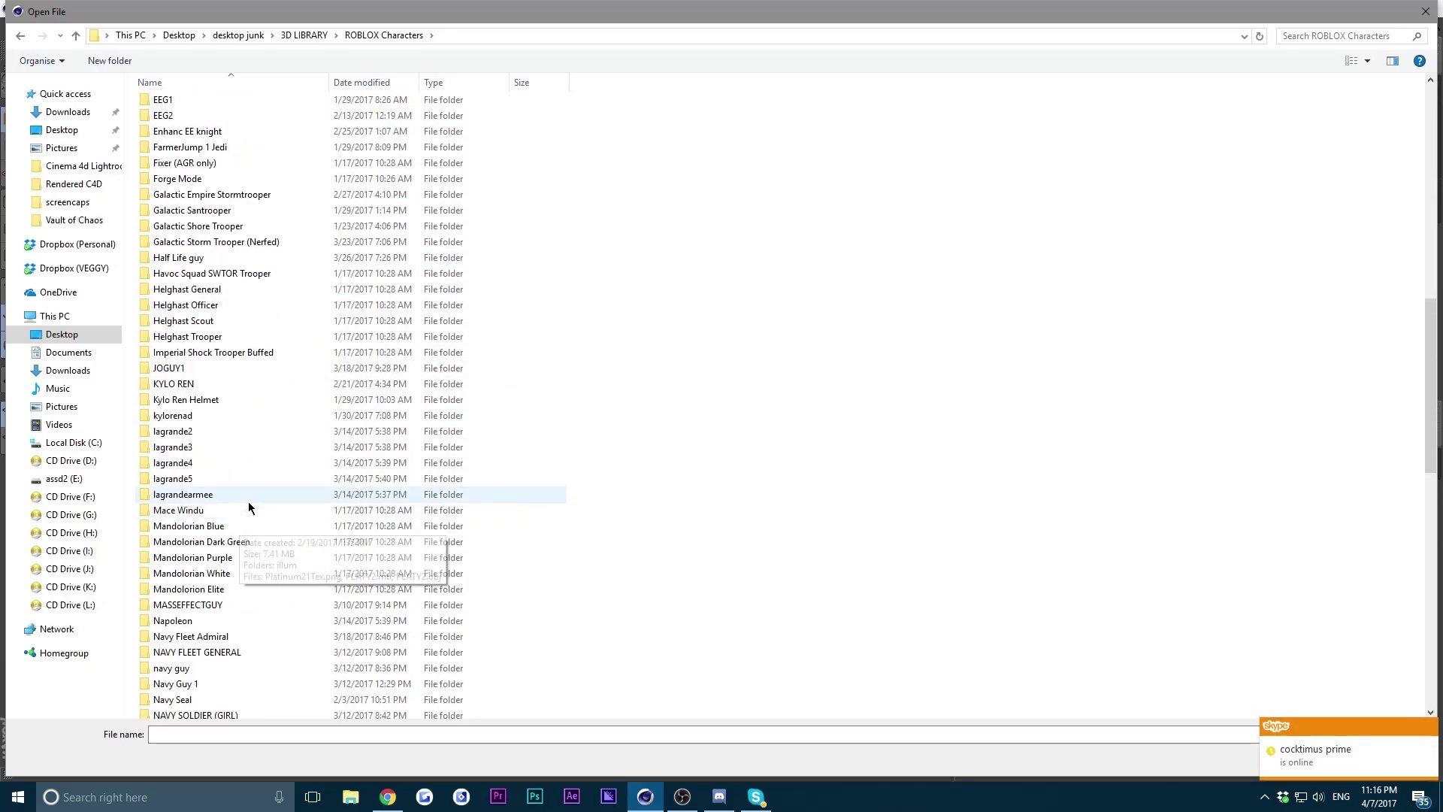
double_click(232, 434)
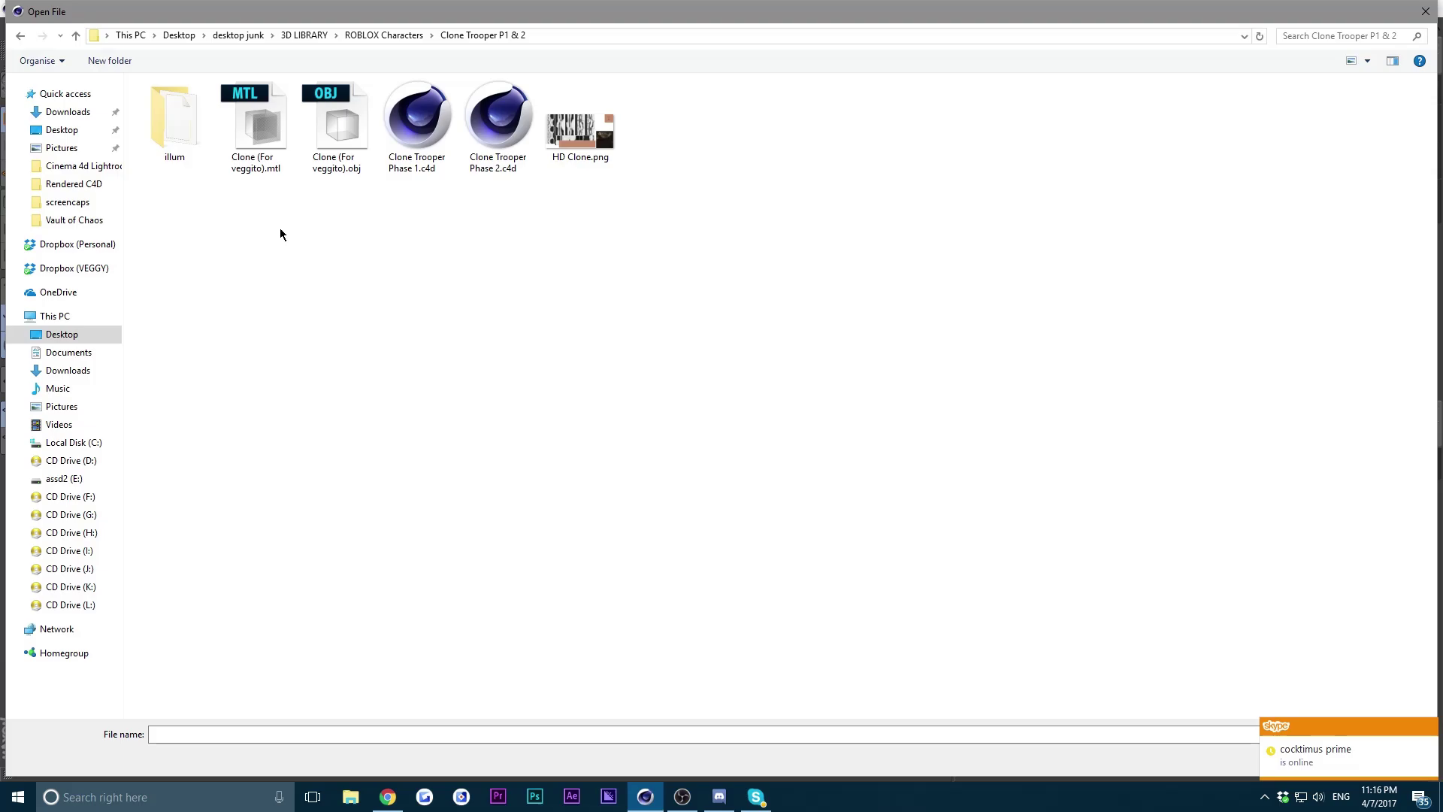
Merge the file Clone Trooper Phase 1.c4d into the scene.
click(417, 124)
click(1429, 727)
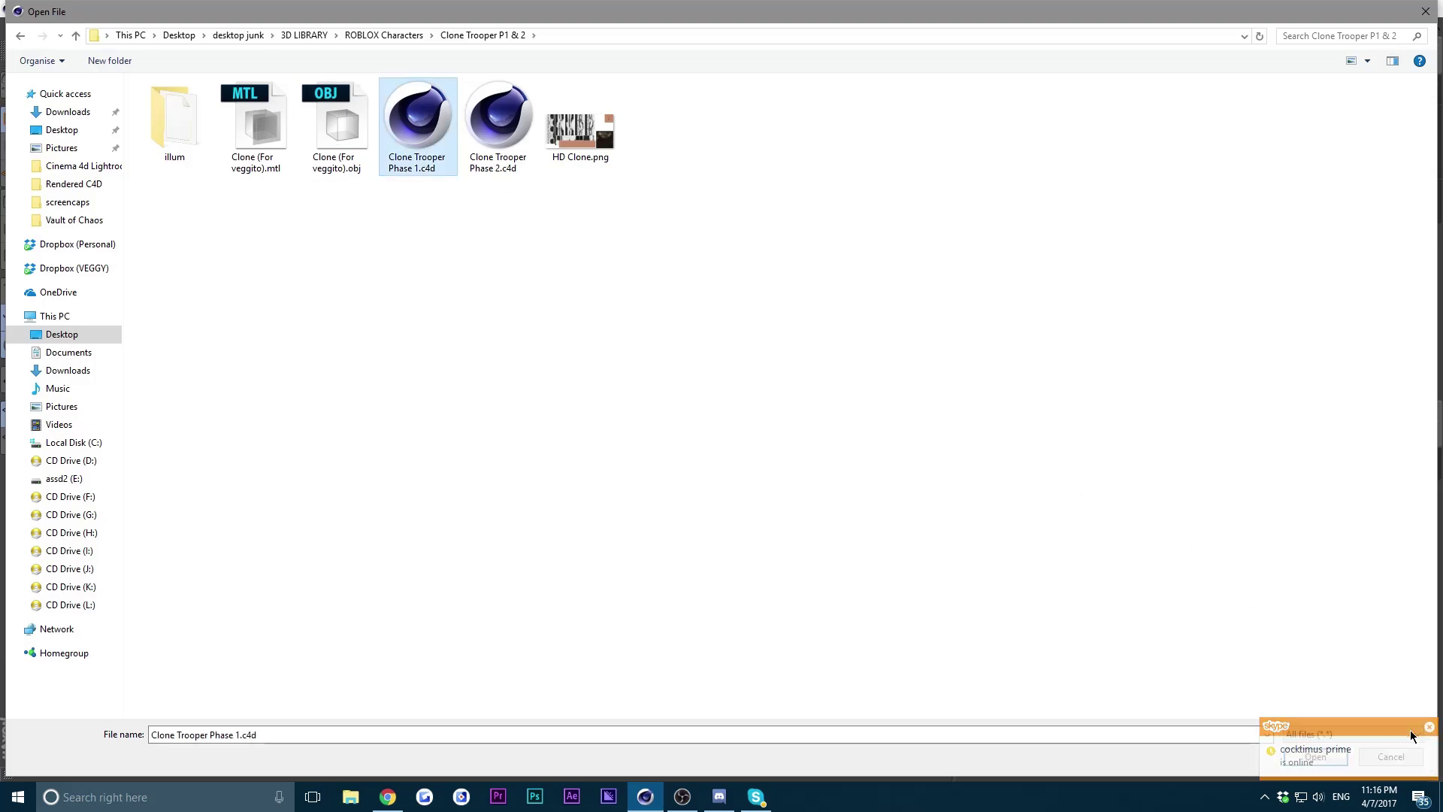
click(1332, 755)
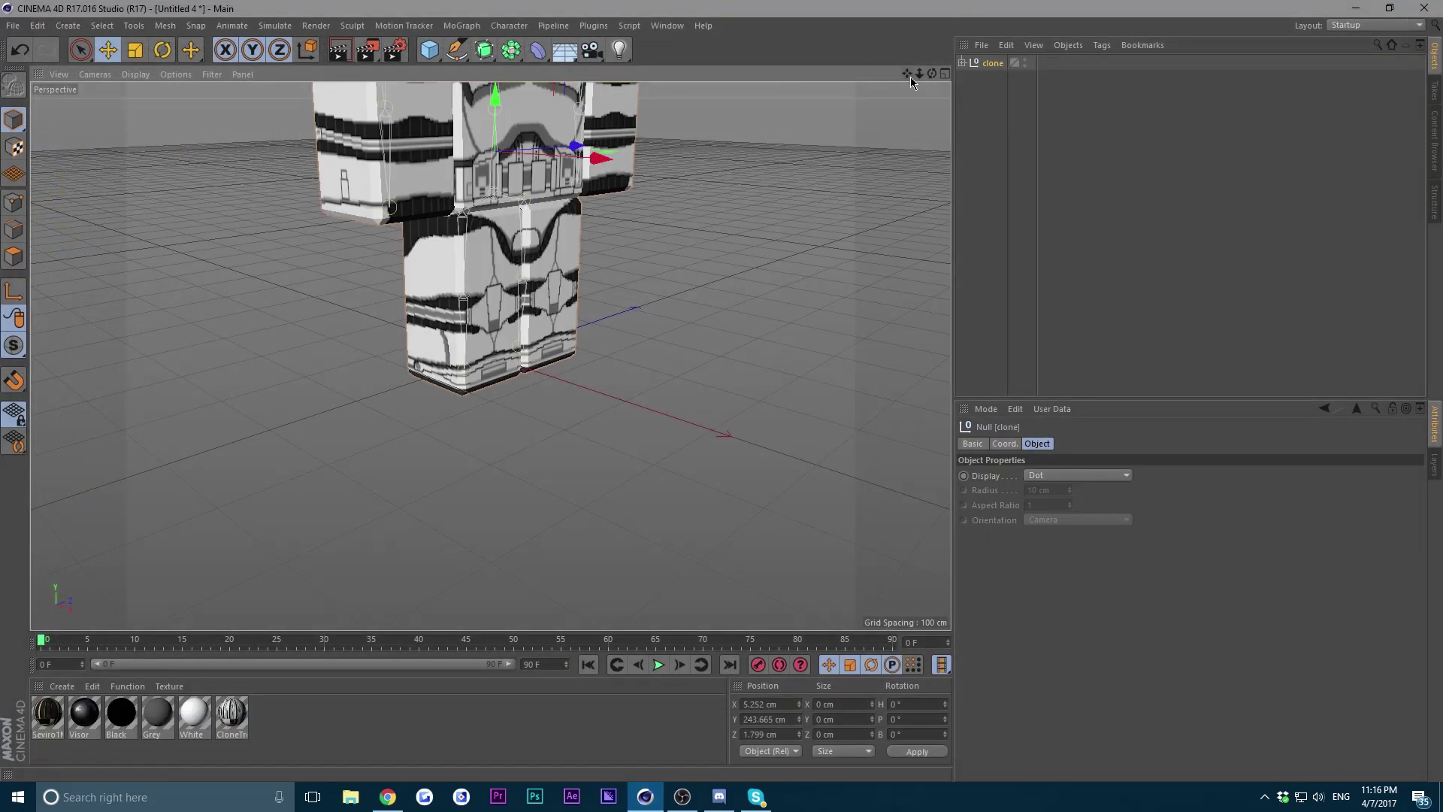
Expand the clone rig's hierarchy and rotate the Head joint to a heading of about -37°.
mouse_move(908, 73)
mouse_down()
mouse_move(932, 73)
mouse_move(908, 71)
mouse_up()
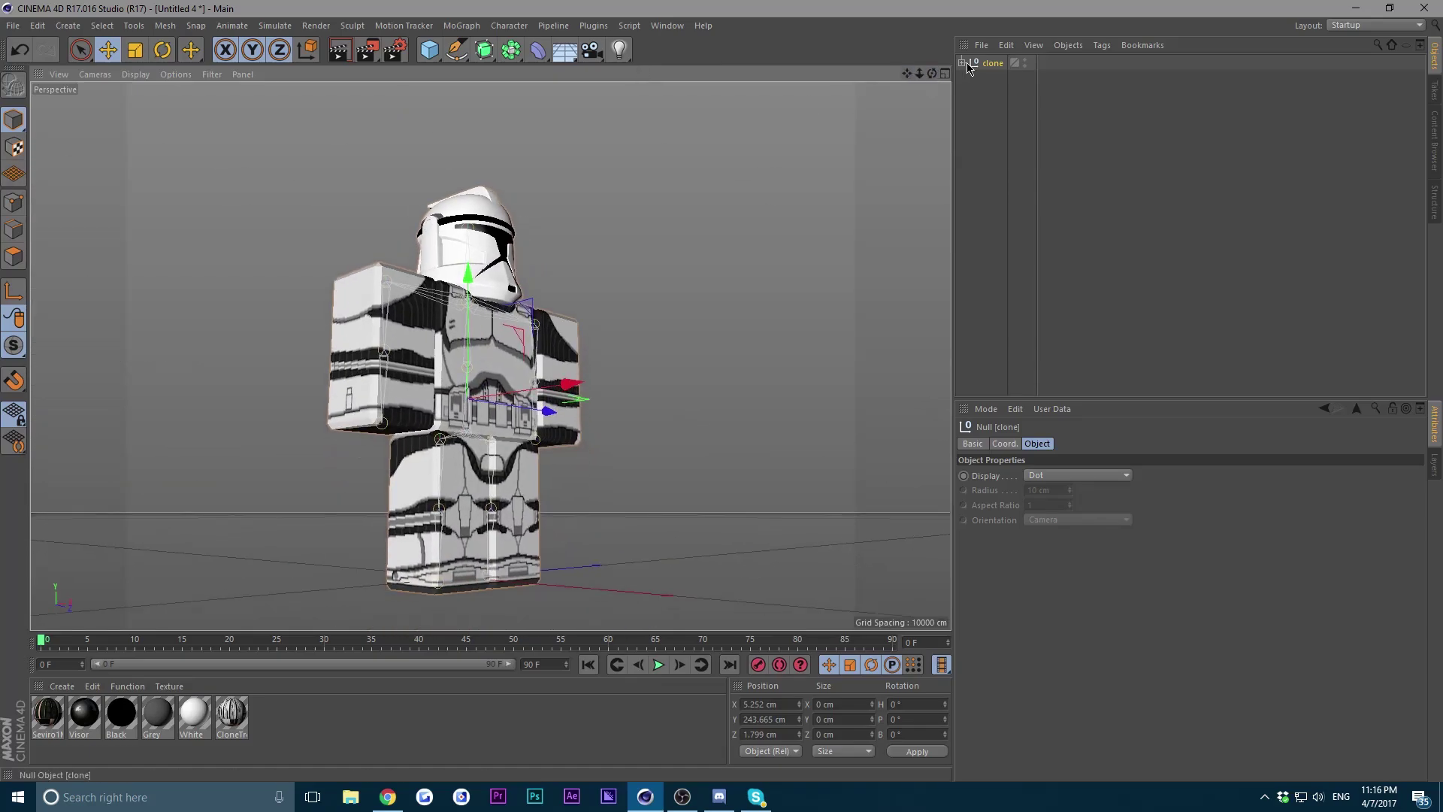
click(964, 63)
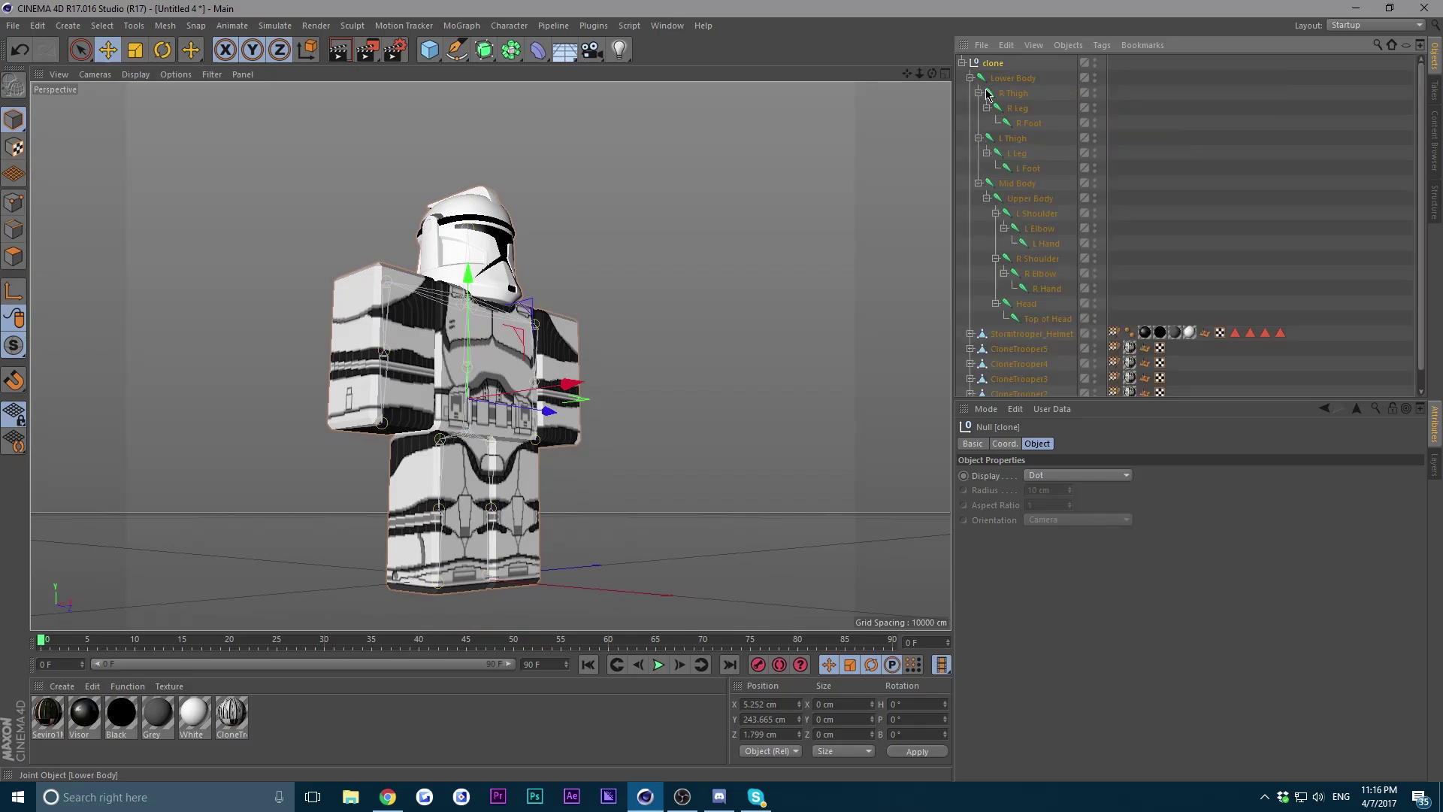
click(1026, 303)
key(r)
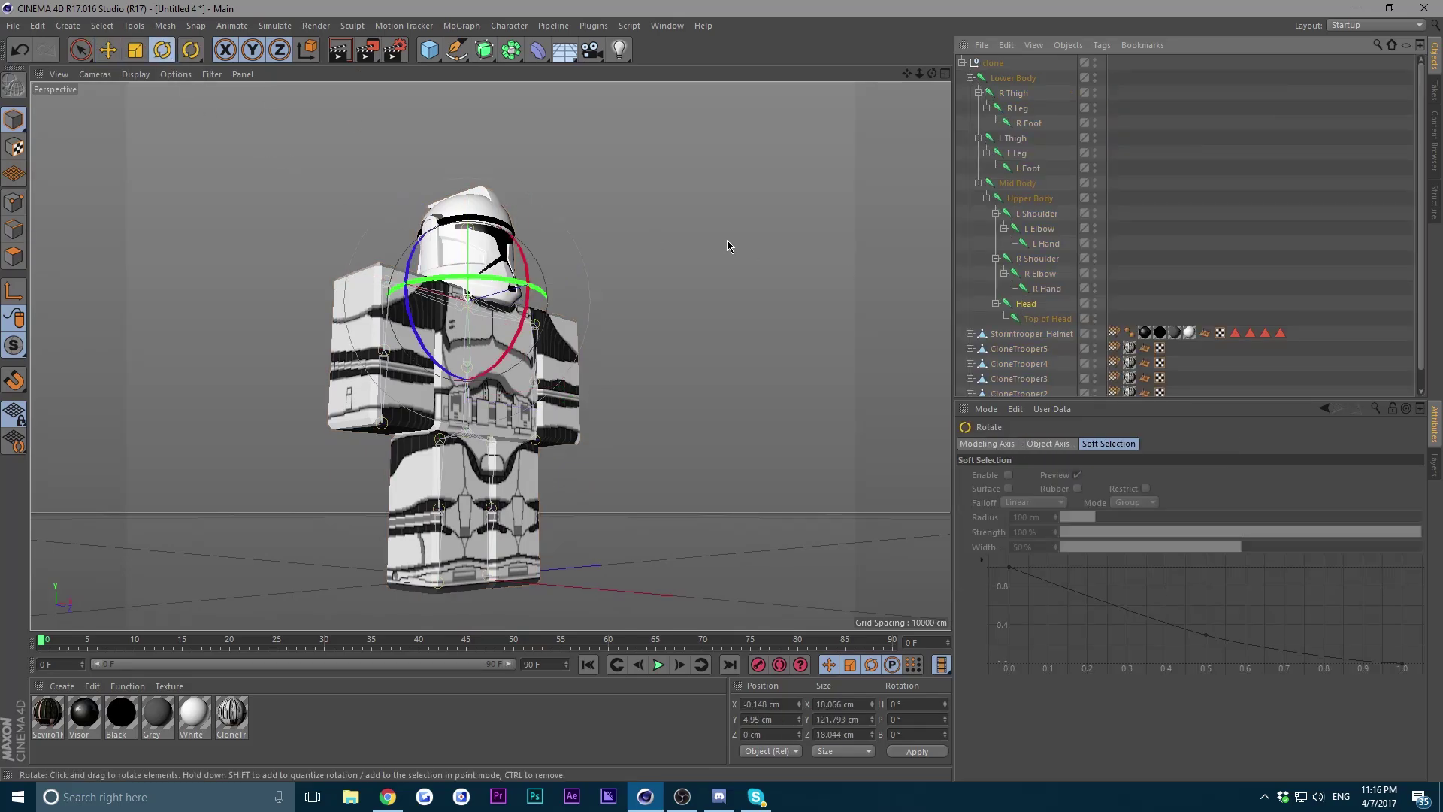
drag(429, 311, 677, 188)
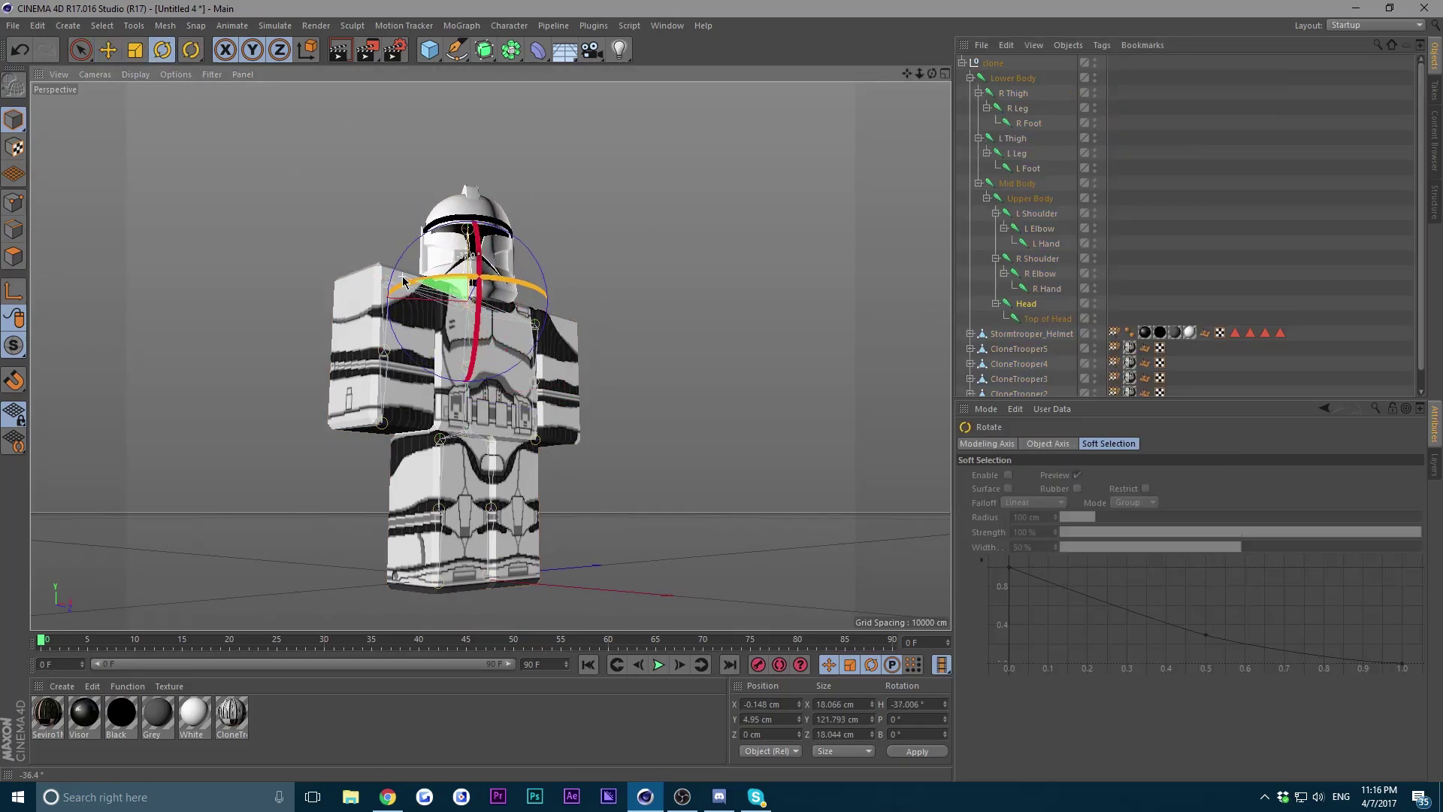
Pose the right arm by rotating the R Shoulder joint outward and the R Elbow joint to a pitch of about 29°.
drag(931, 73, 913, 73)
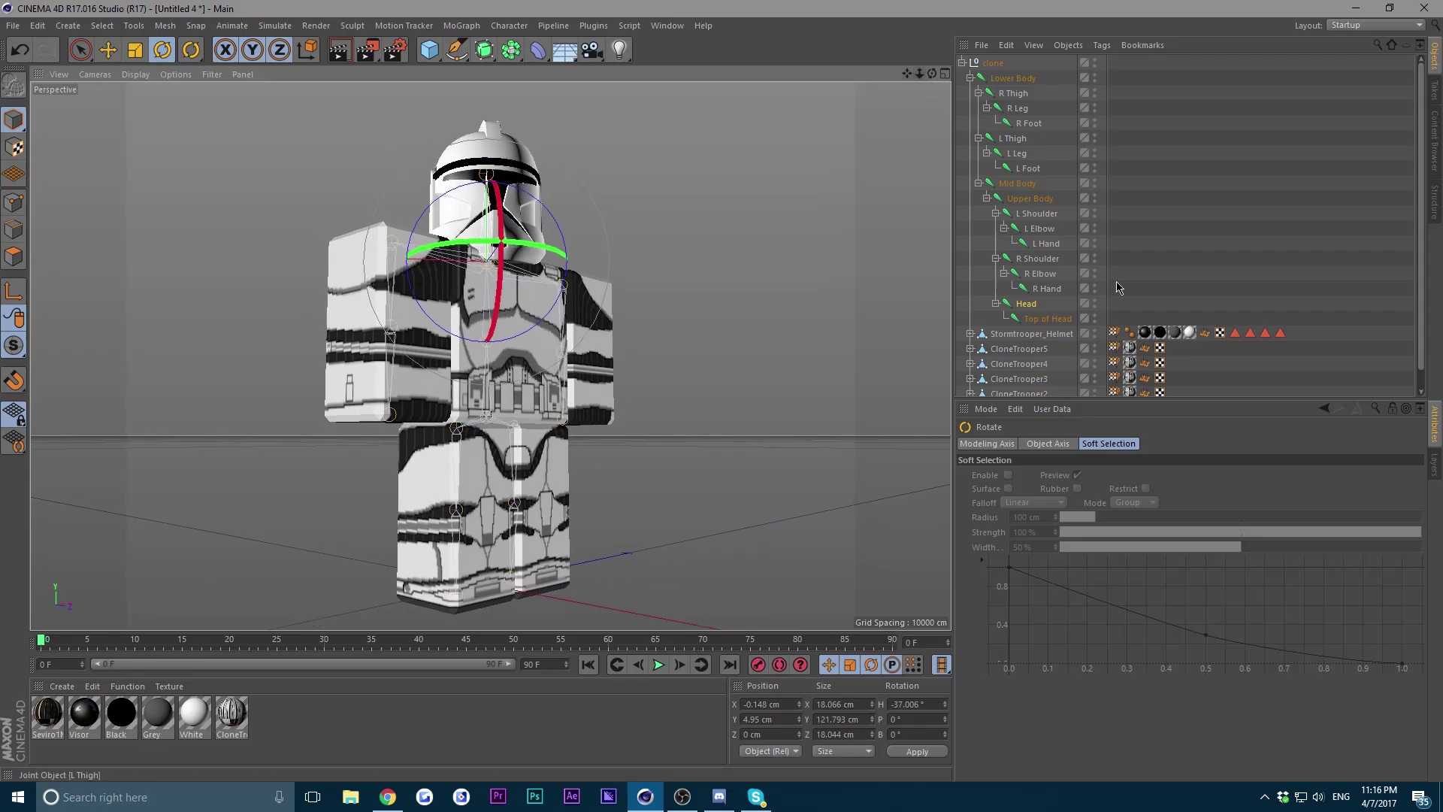
click(1017, 261)
drag(358, 290, 676, 289)
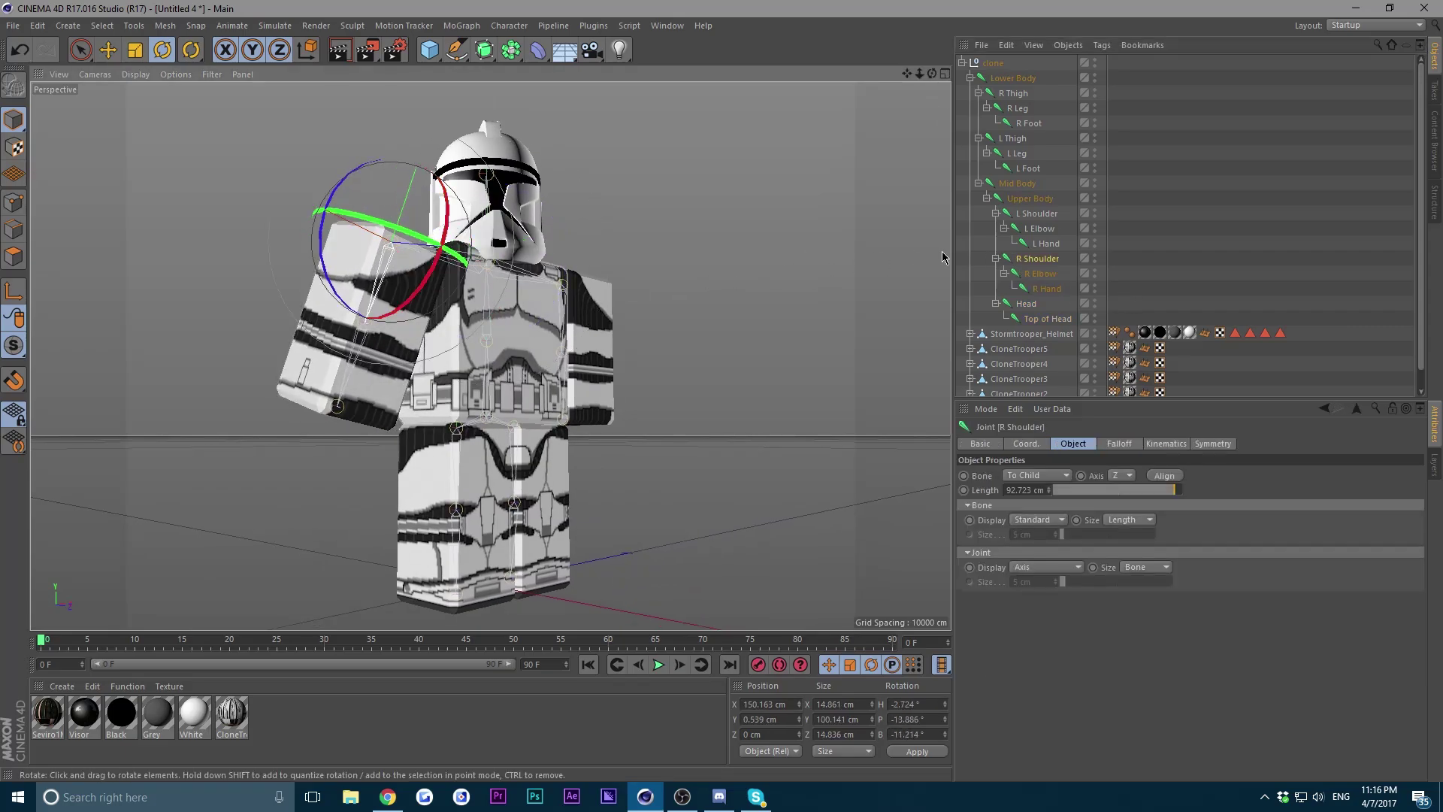
click(1041, 273)
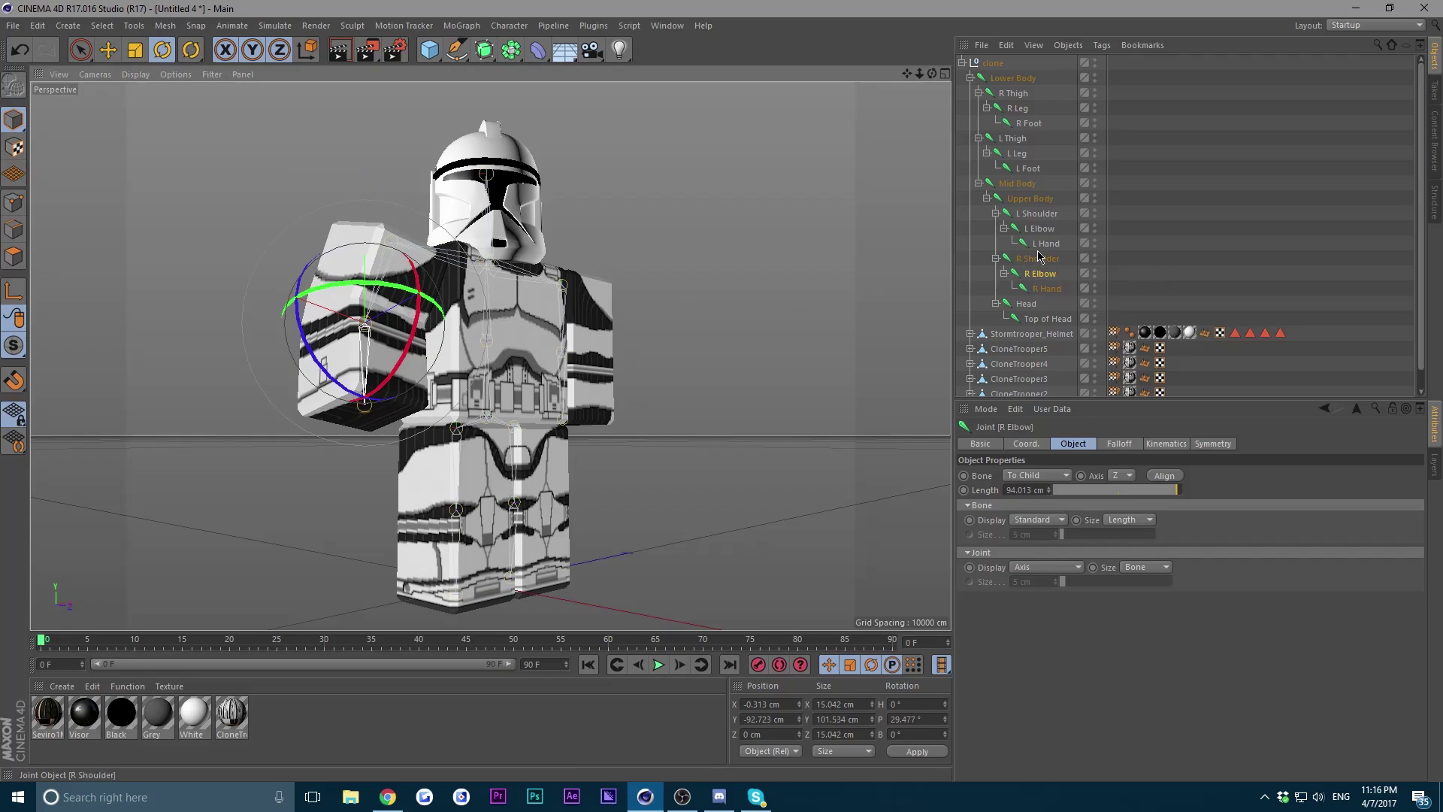
Pose the left arm by rotating L Elbow to a pitch of about 19° and L Shoulder to about H 2°, P -14°, B 9°.
click(1031, 214)
drag(529, 326, 640, 323)
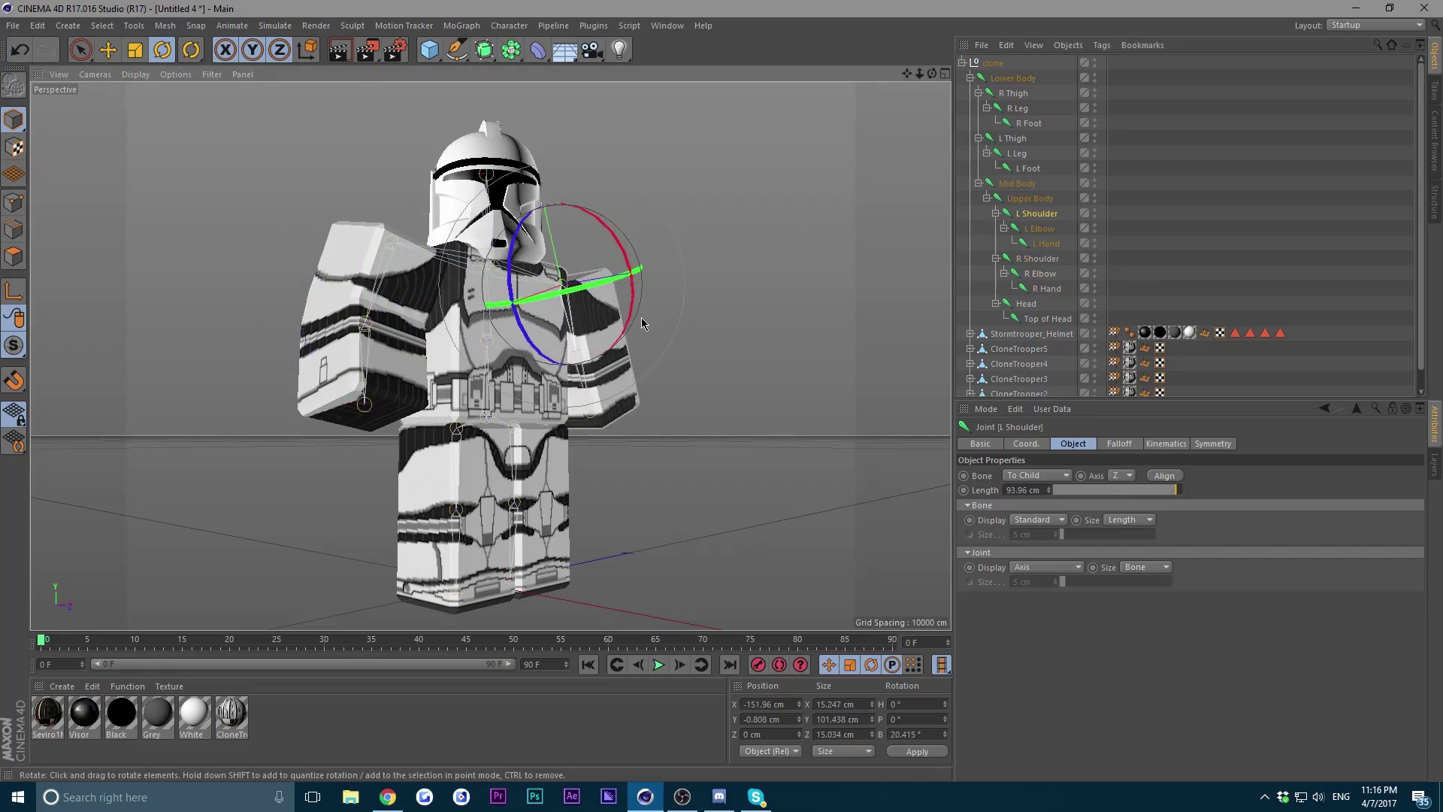
mouse_move(513, 297)
mouse_down()
mouse_move(509, 269)
mouse_move(522, 323)
mouse_up()
click(1039, 229)
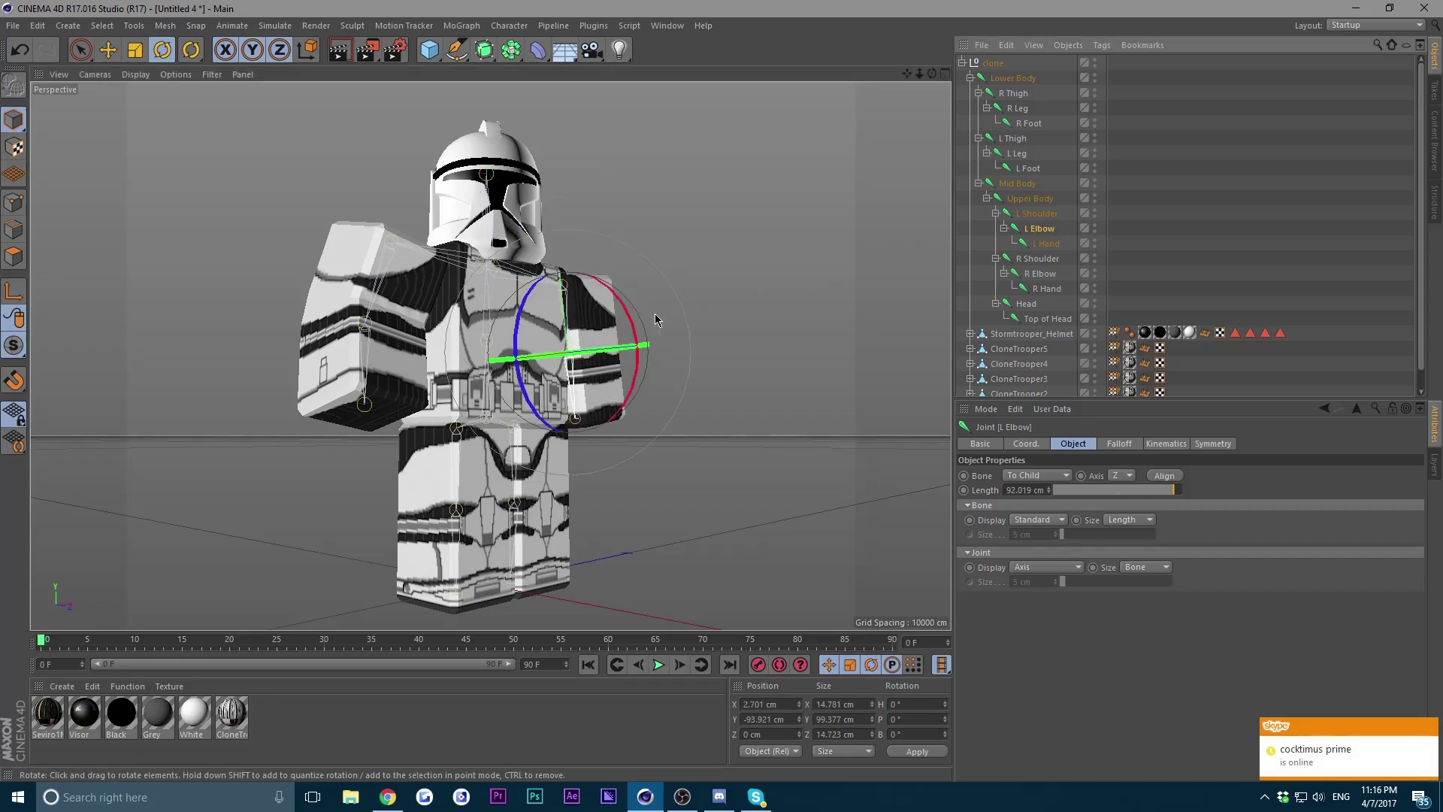
drag(641, 325, 636, 352)
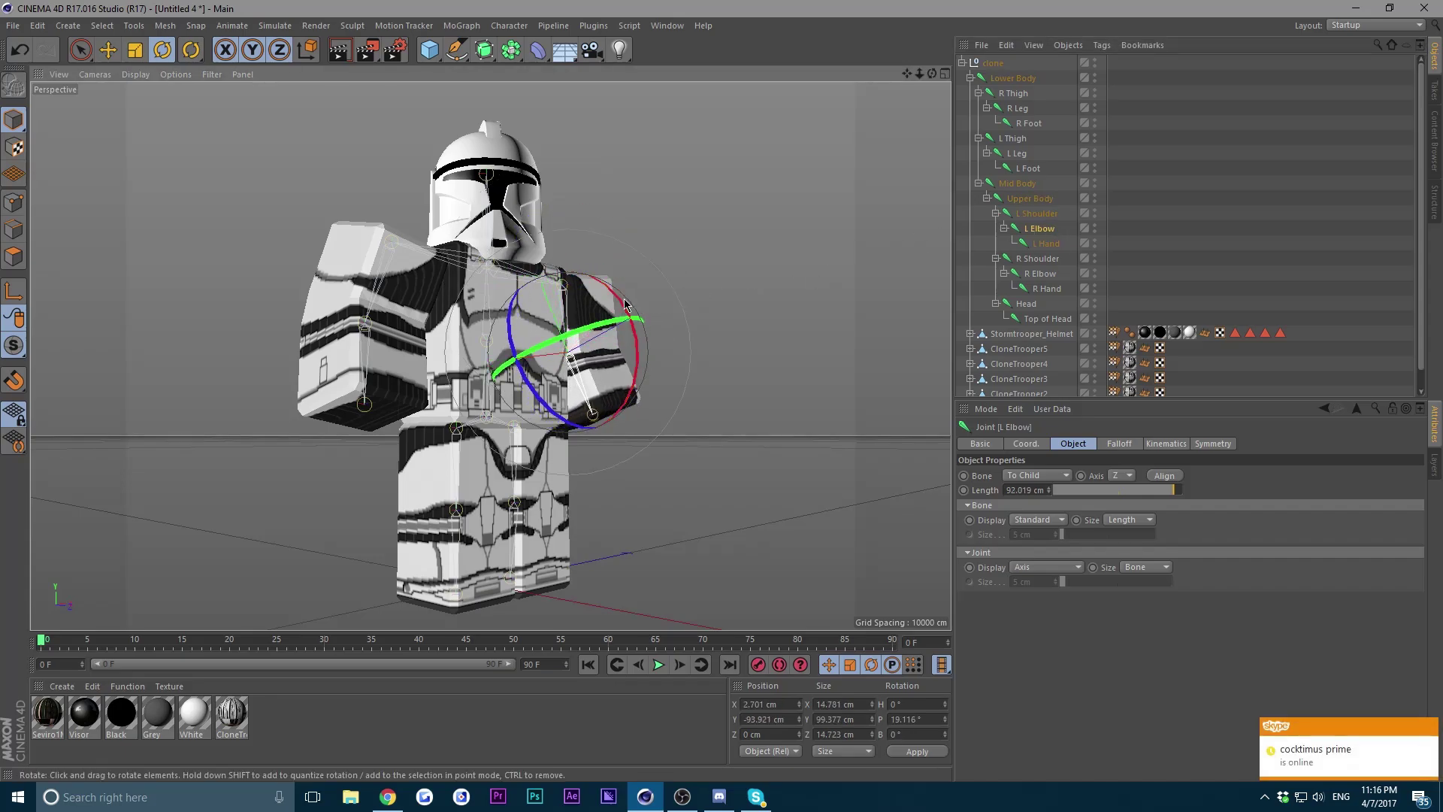
click(1038, 213)
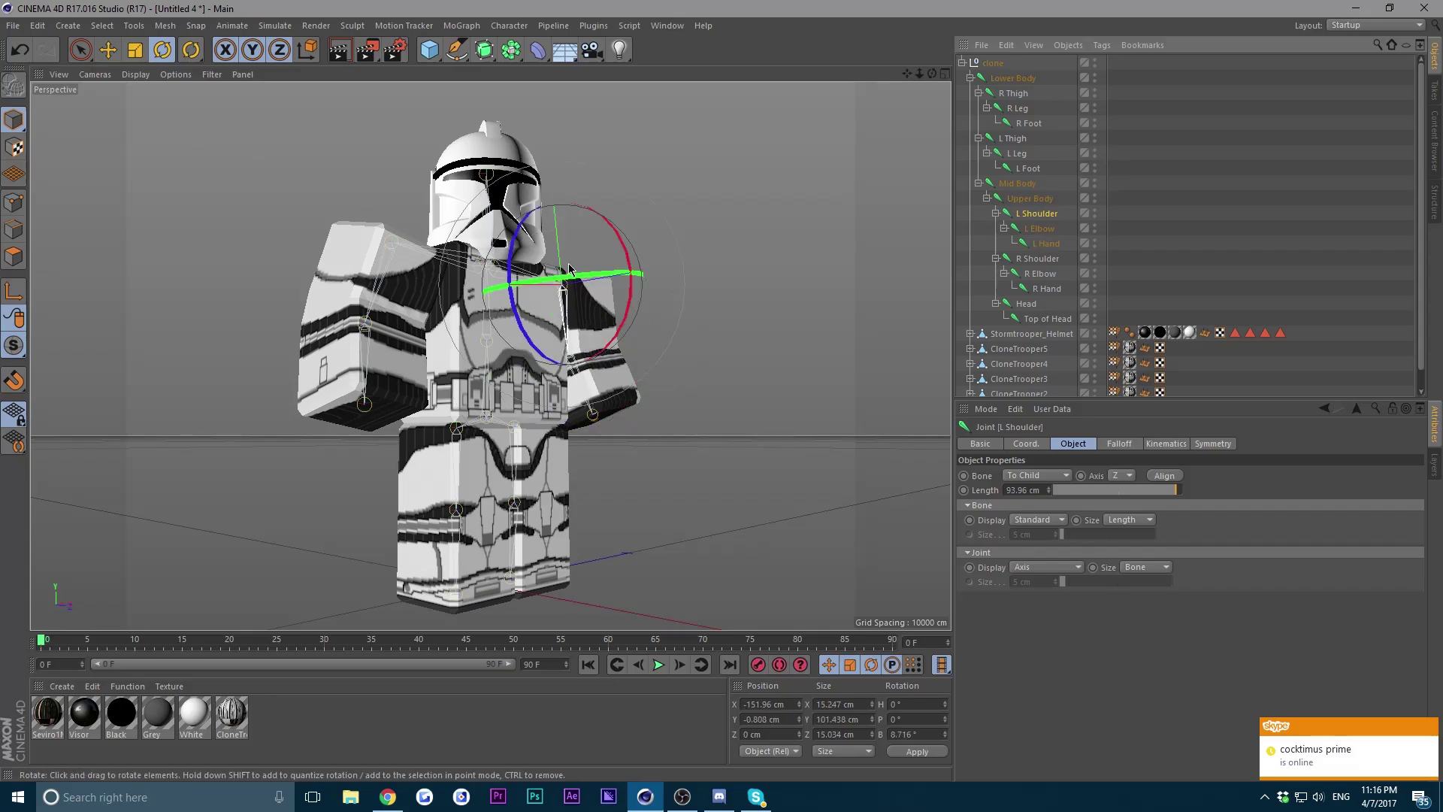
drag(640, 292, 619, 325)
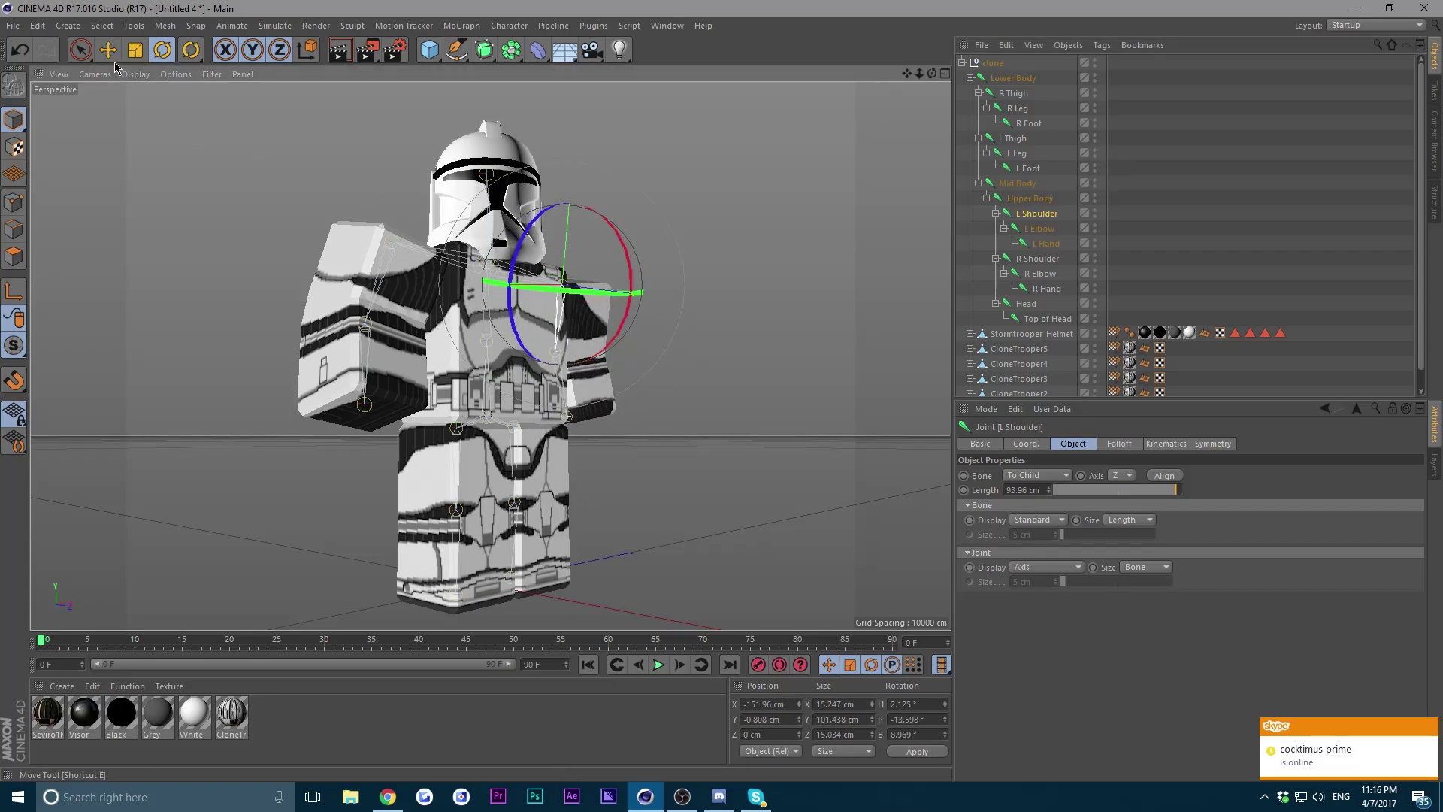
Move the L Shoulder joint upward to about X -150 cm, Y 14 cm, Z 4 cm.
key(e)
drag(577, 260, 584, 223)
drag(931, 73, 850, 109)
drag(652, 173, 660, 180)
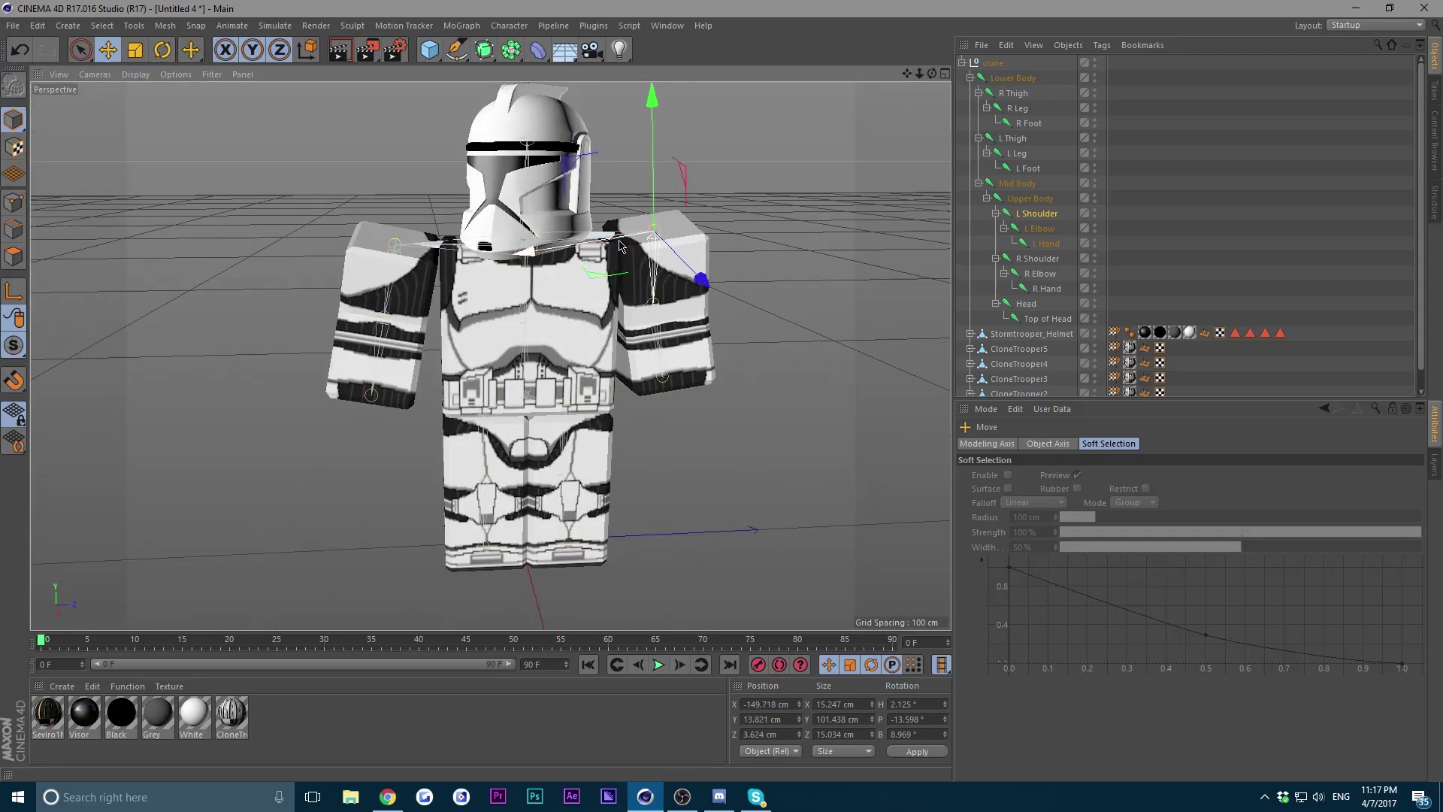
Try to shift the L Shoulder joint farther outward from the torso, and undo the shift.
drag(612, 242, 751, 135)
key(r)
key(ctrl+z)
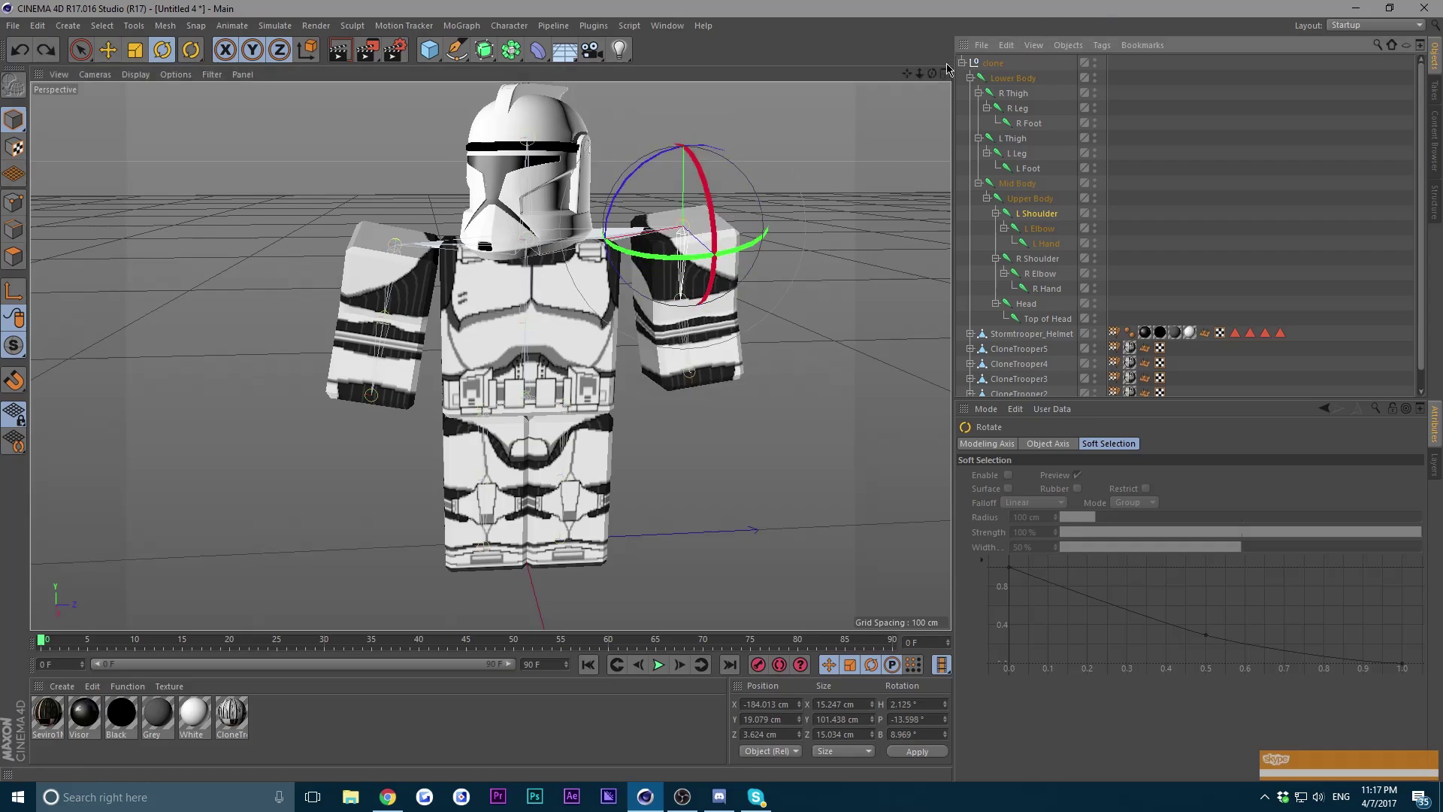
key(ctrl+z)
Rotate the R Thigh joint to a heading of about -35°.
drag(929, 72, 1032, 190)
click(1016, 139)
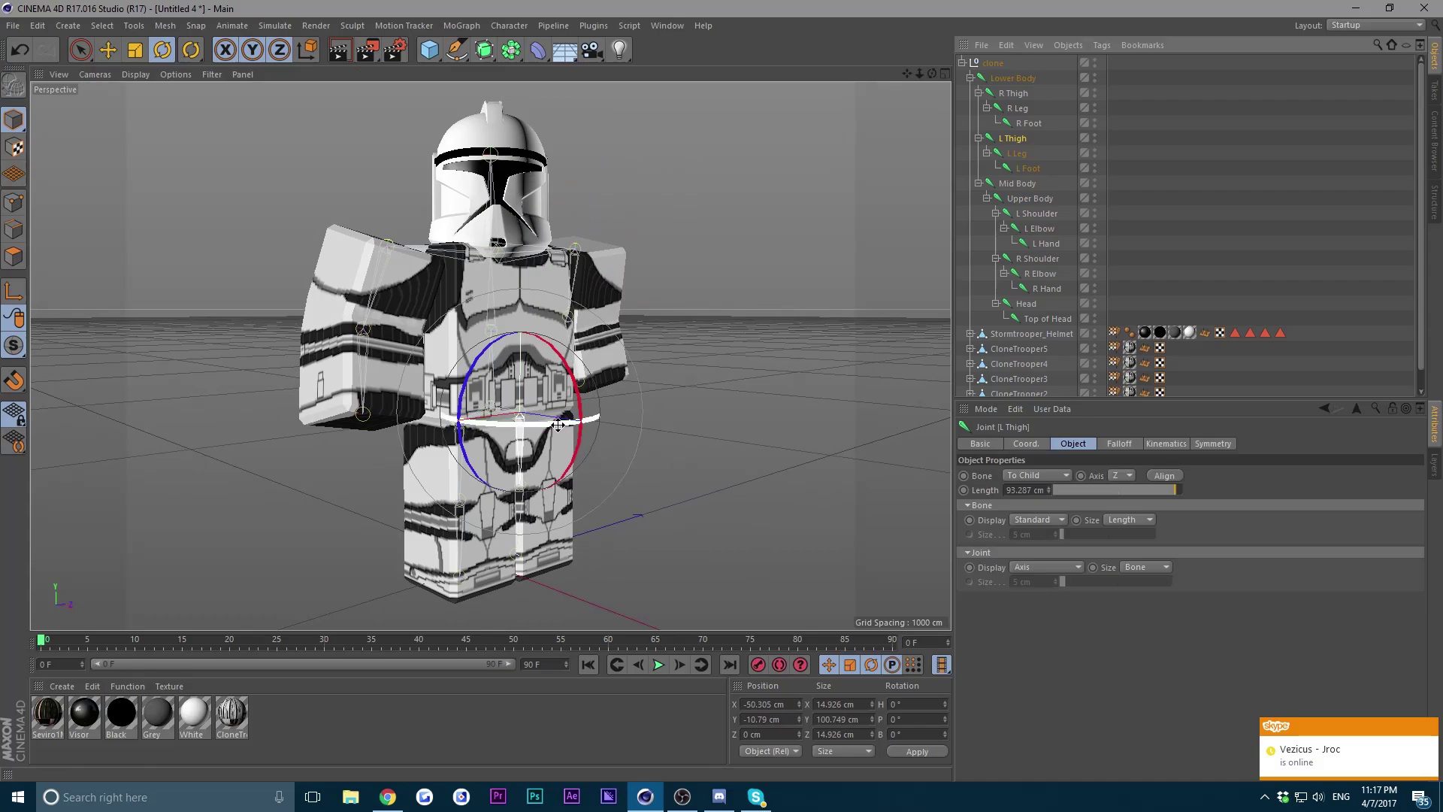
click(1014, 93)
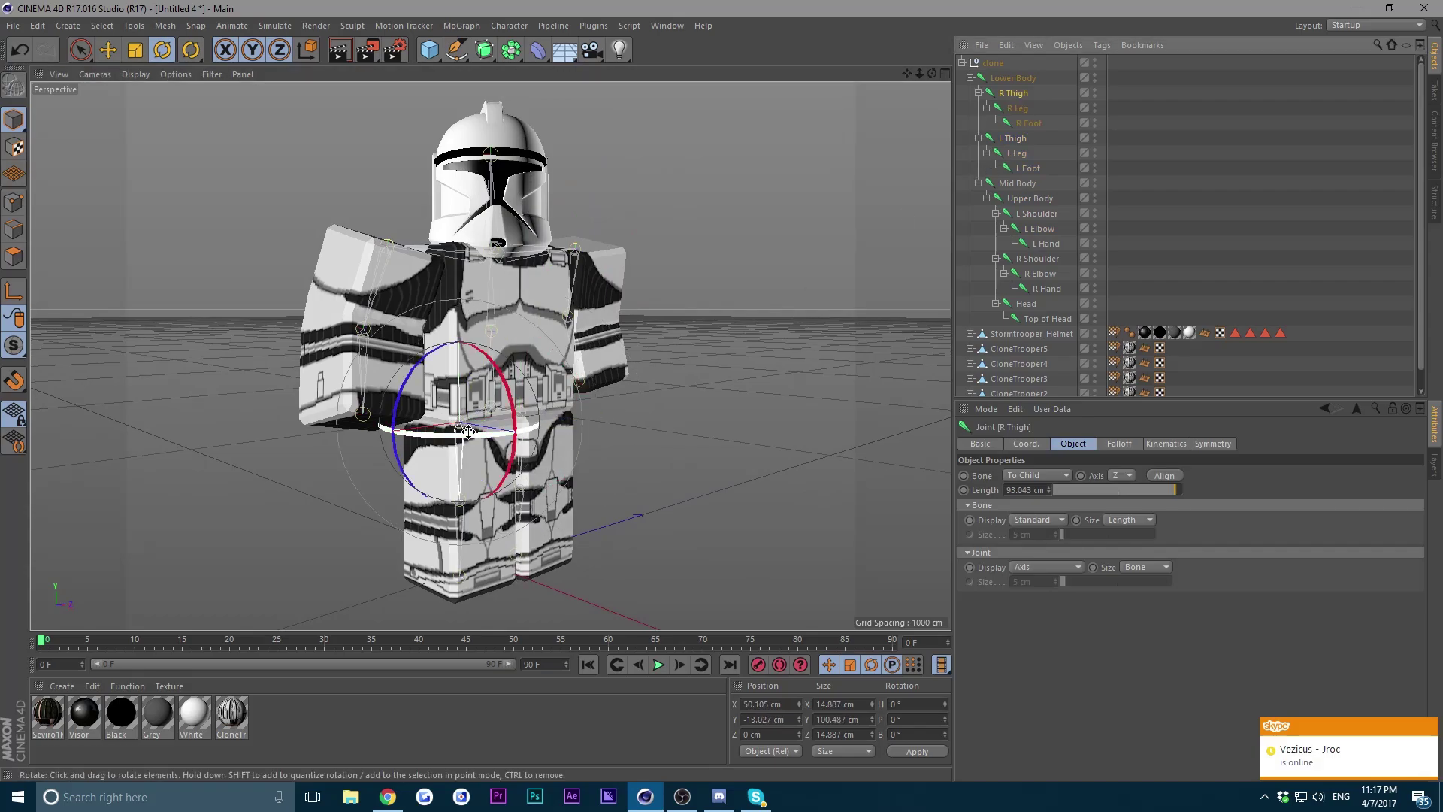
drag(467, 434, 413, 431)
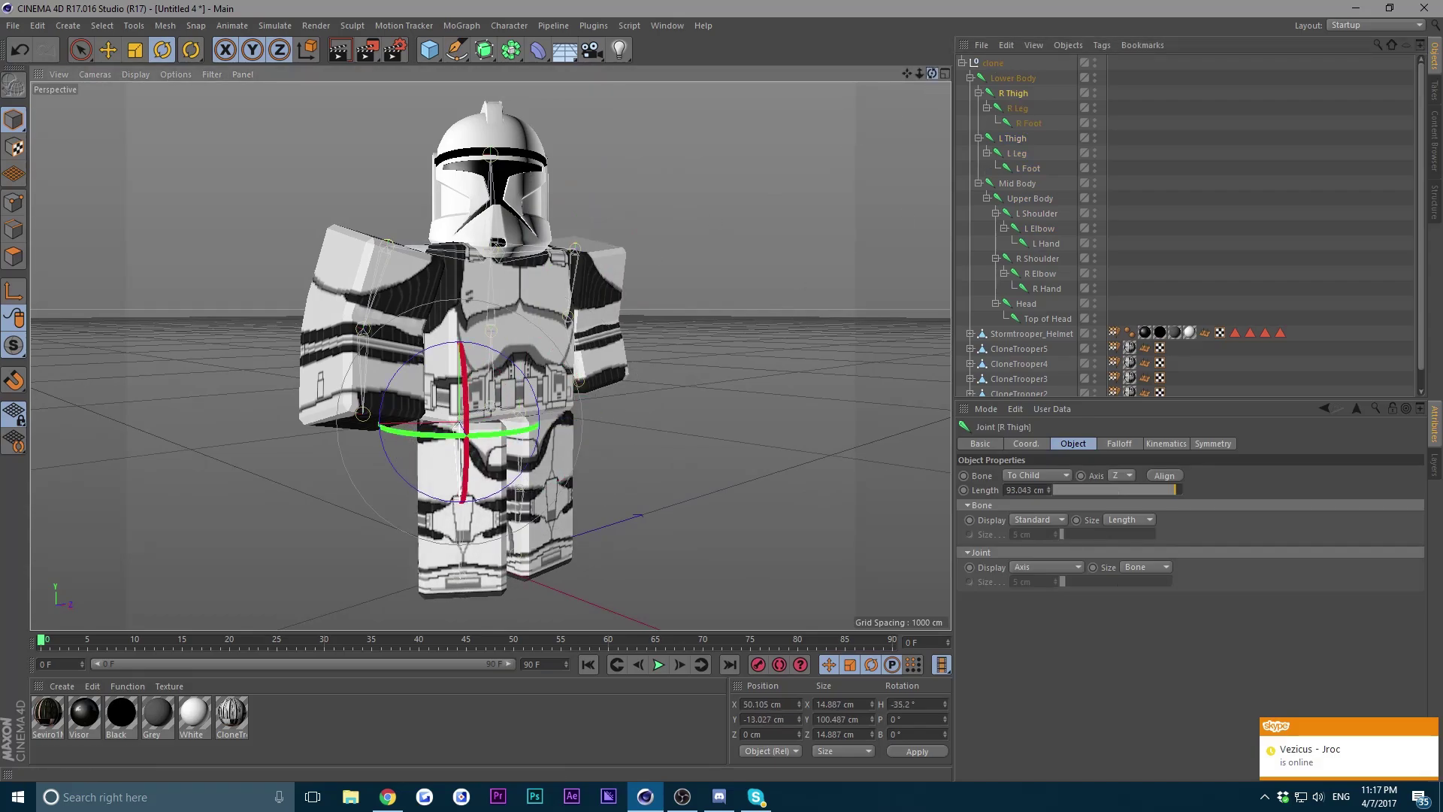
Move the R Thigh joint slightly outward, away from the left leg, and clear the selection.
mouse_move(932, 74)
mouse_down()
mouse_move(926, 37)
mouse_move(908, 74)
mouse_move(931, 100)
mouse_up()
click(108, 51)
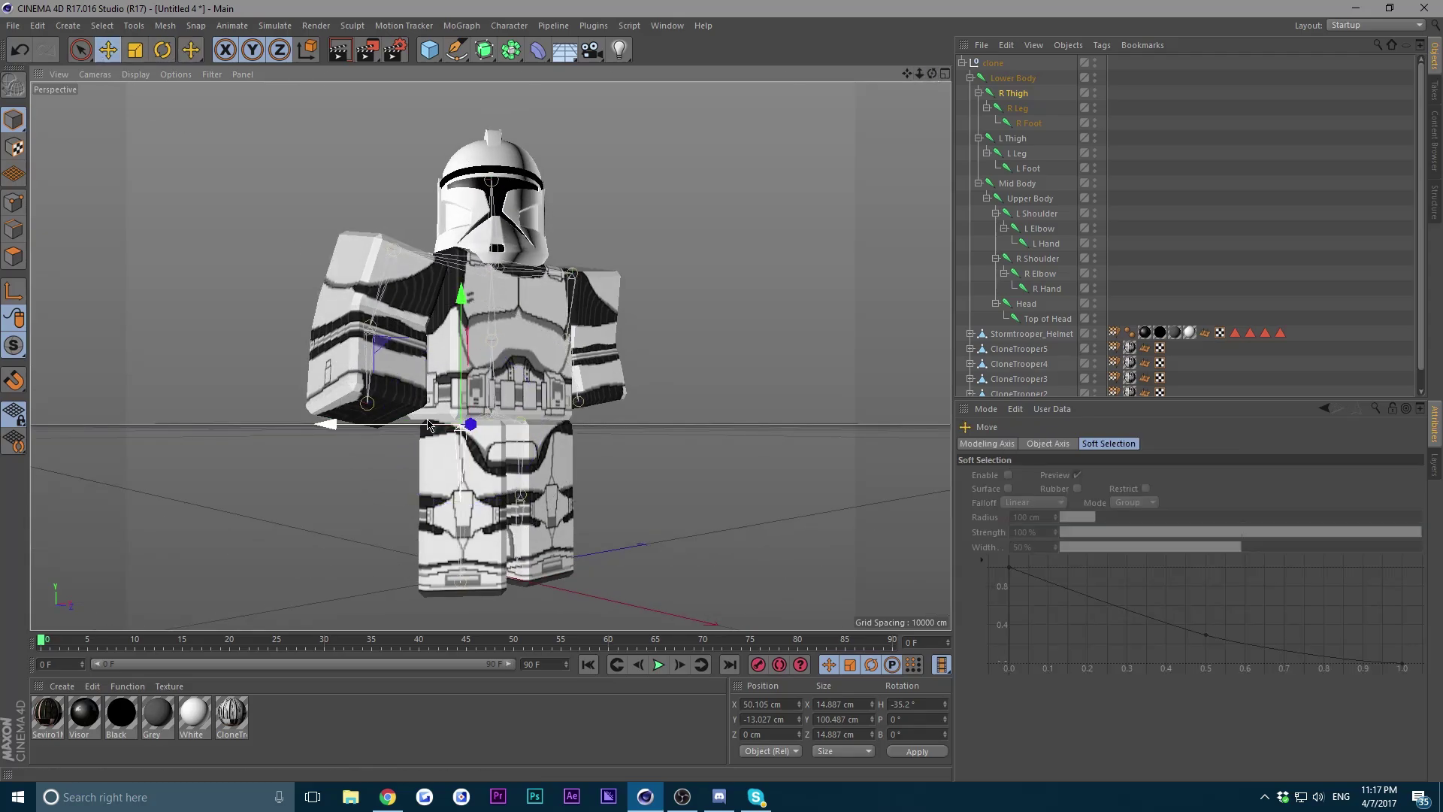
drag(328, 424, 317, 424)
click(723, 161)
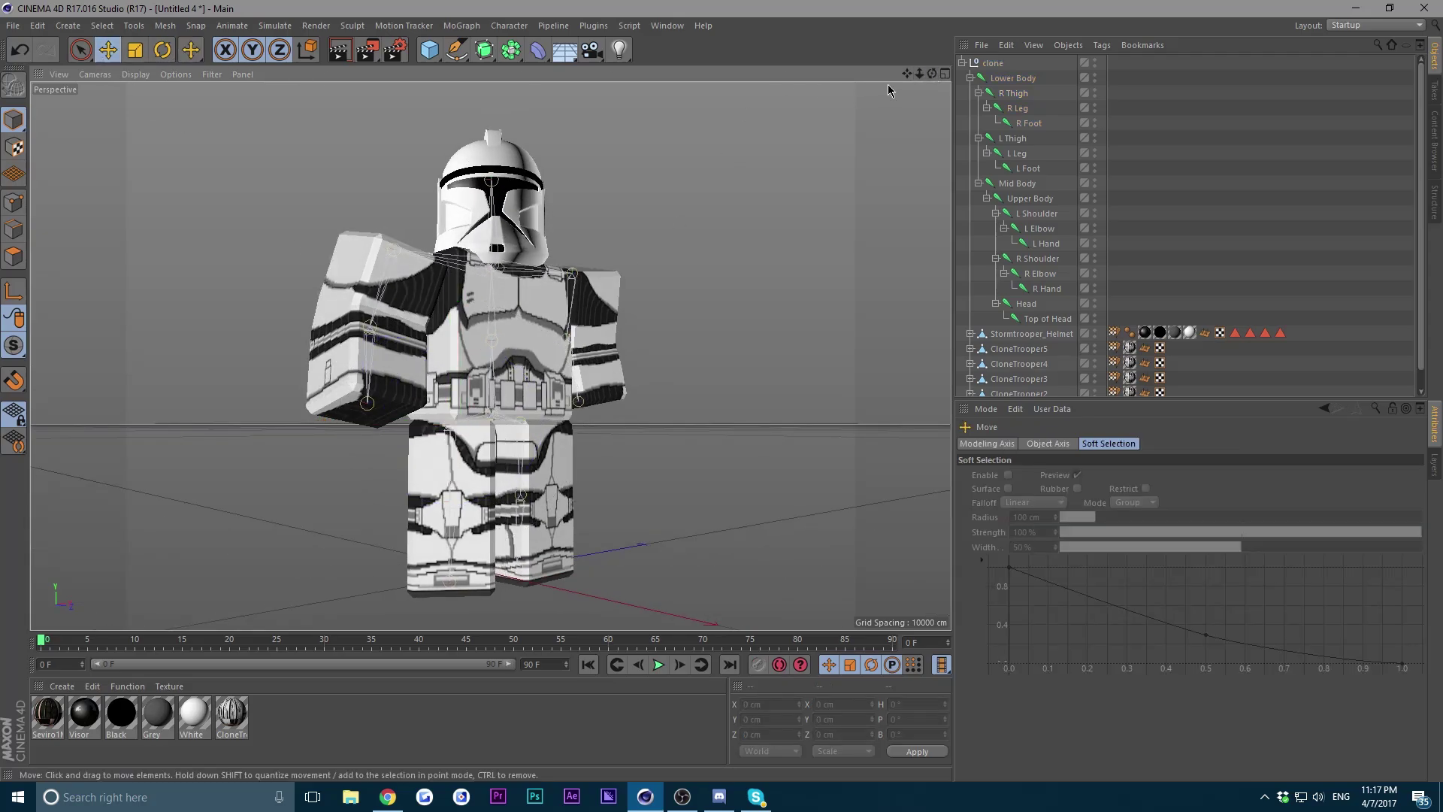
mouse_move(932, 73)
mouse_down()
mouse_move(902, 98)
mouse_move(827, 101)
mouse_move(906, 83)
mouse_up()
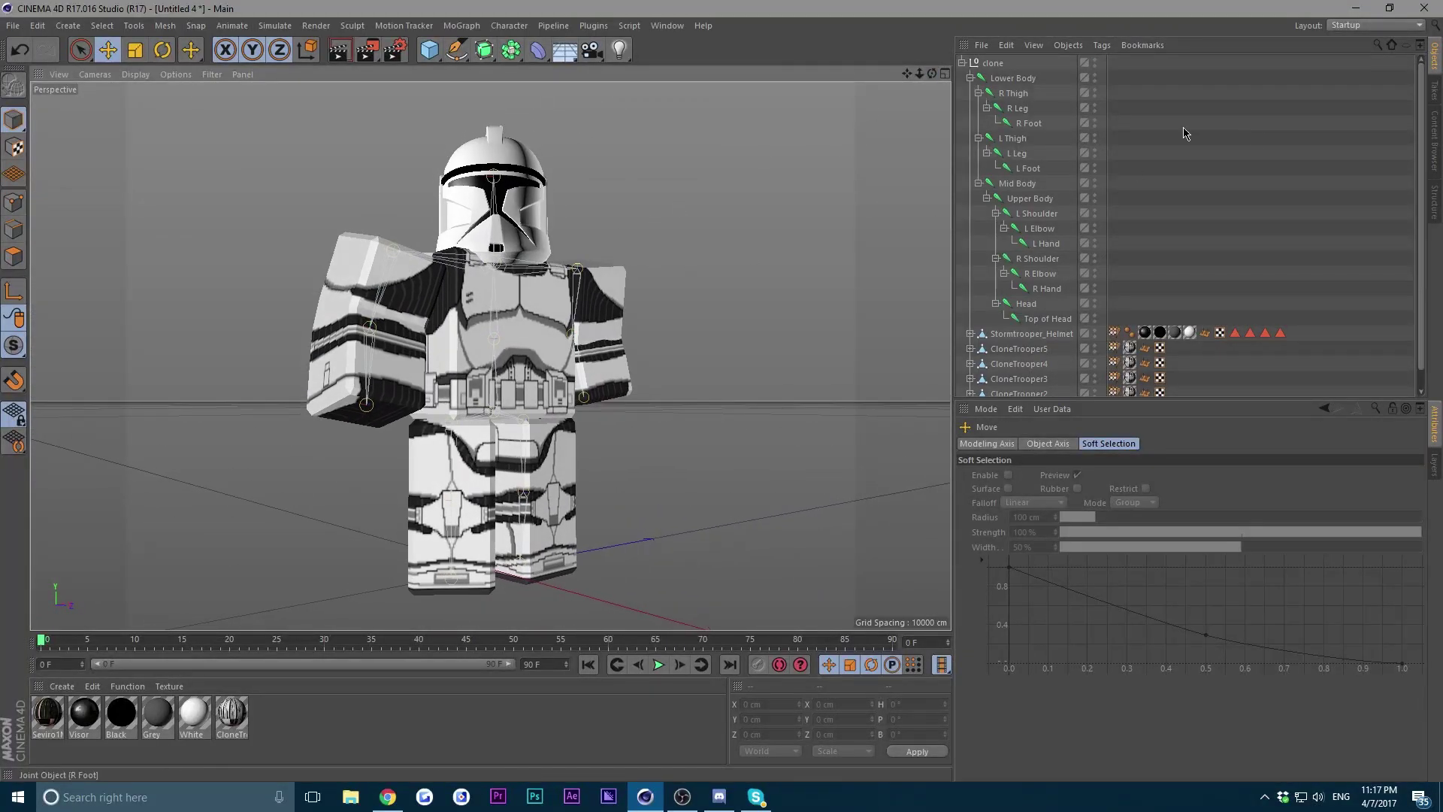
Nudge the R Thigh joint slightly back toward the left leg, clear the selection and collapse the clone hierarchy.
click(1027, 123)
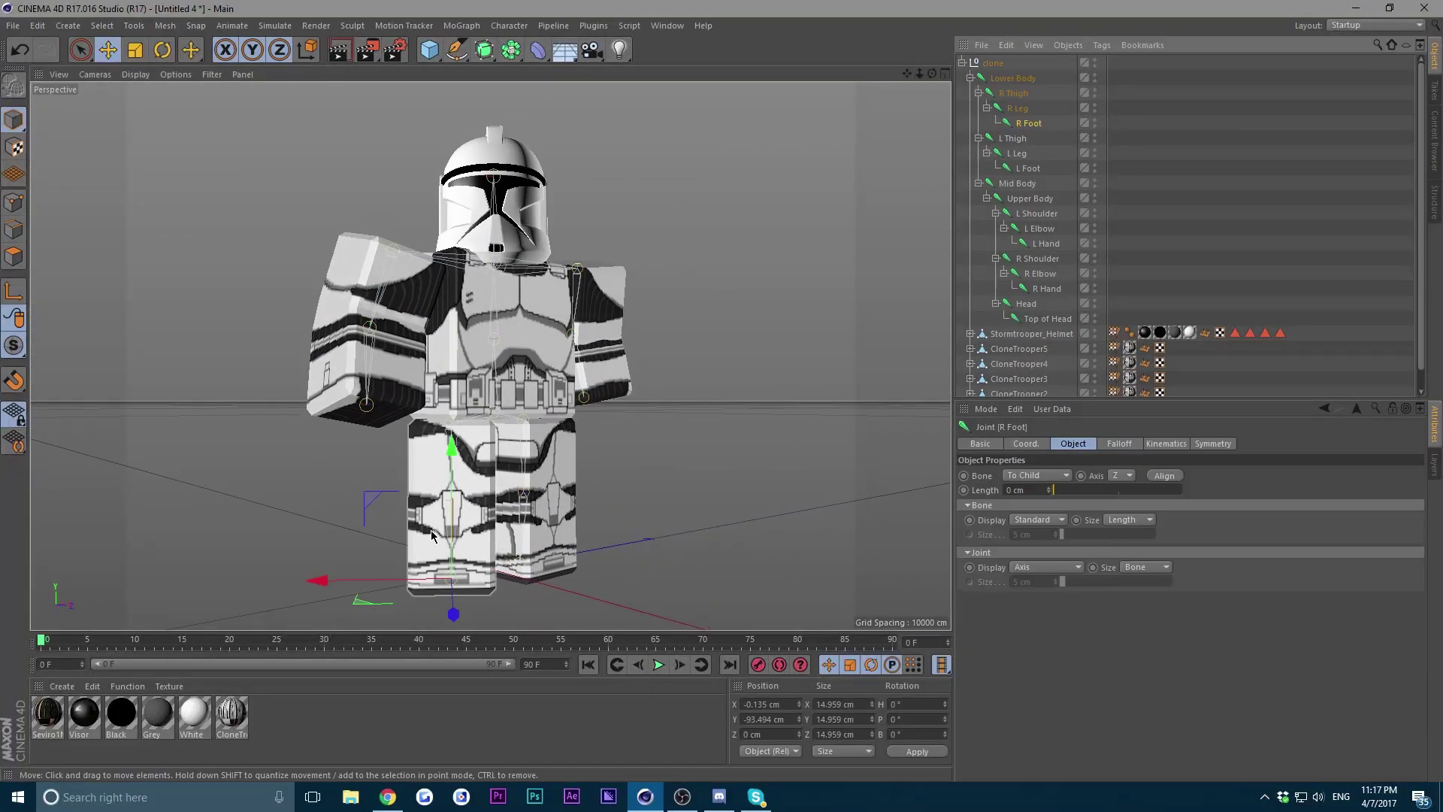
click(1027, 93)
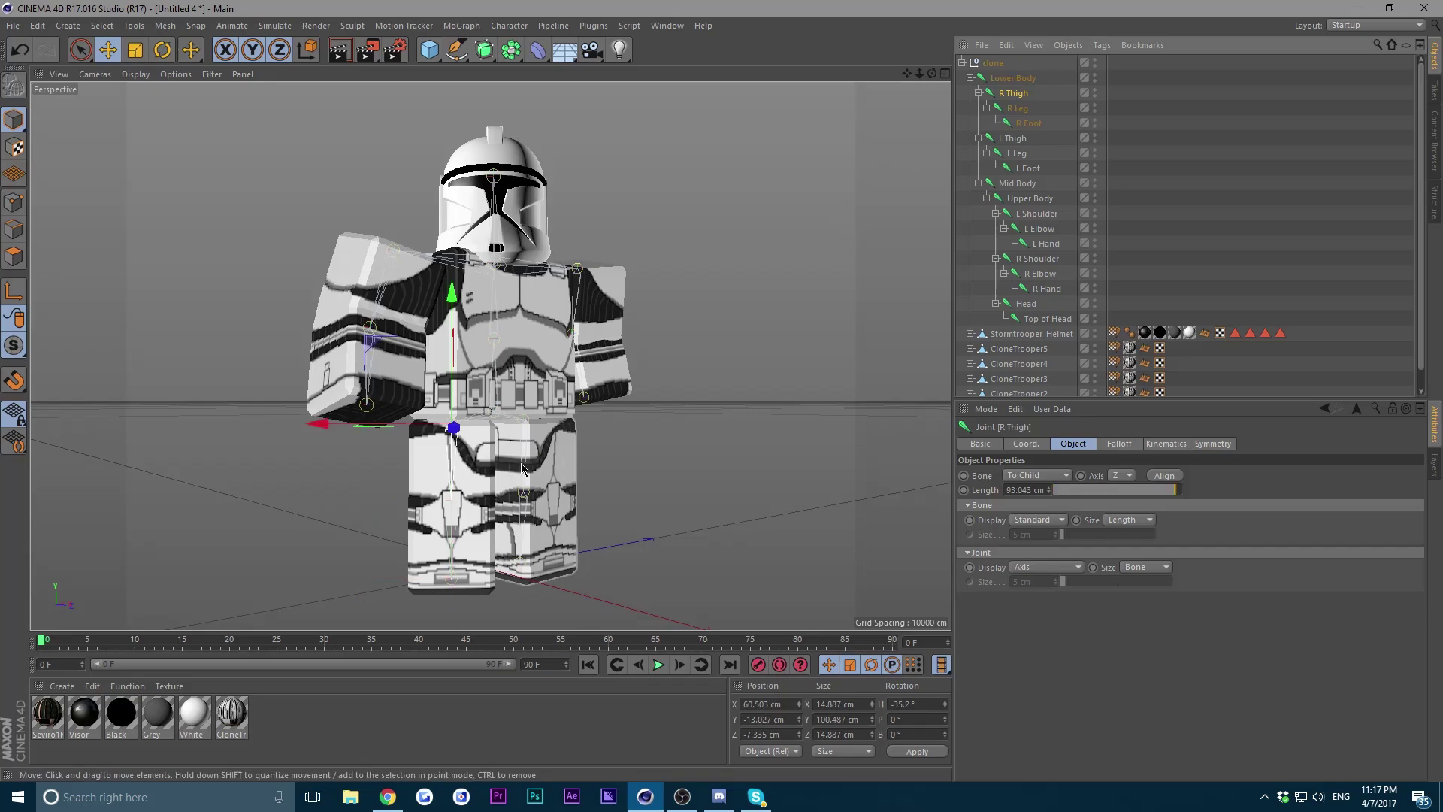
click(727, 244)
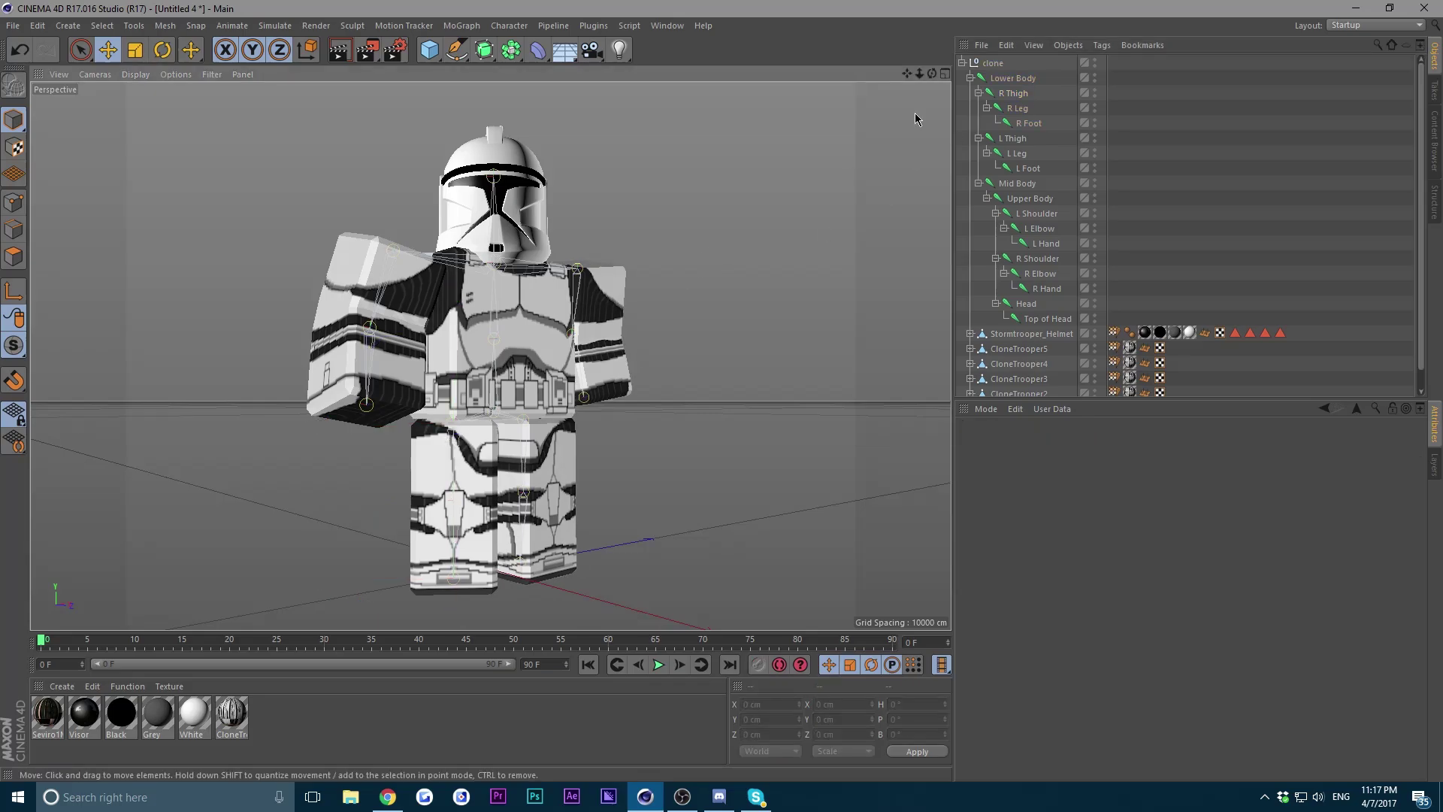
click(964, 64)
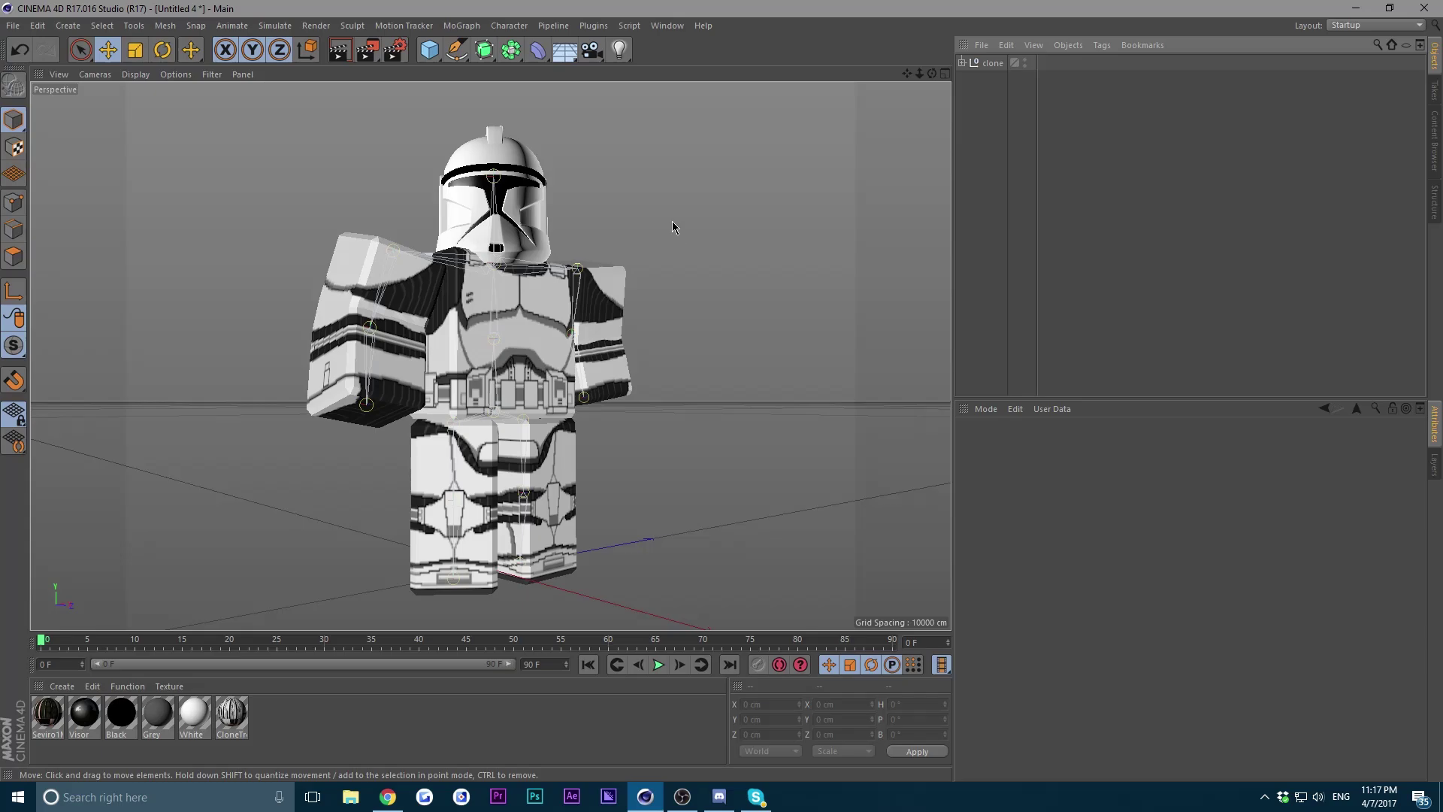
Examine the clone trooper's separate arm, torso and helmet meshes and view the posed character from different angles.
click(361, 338)
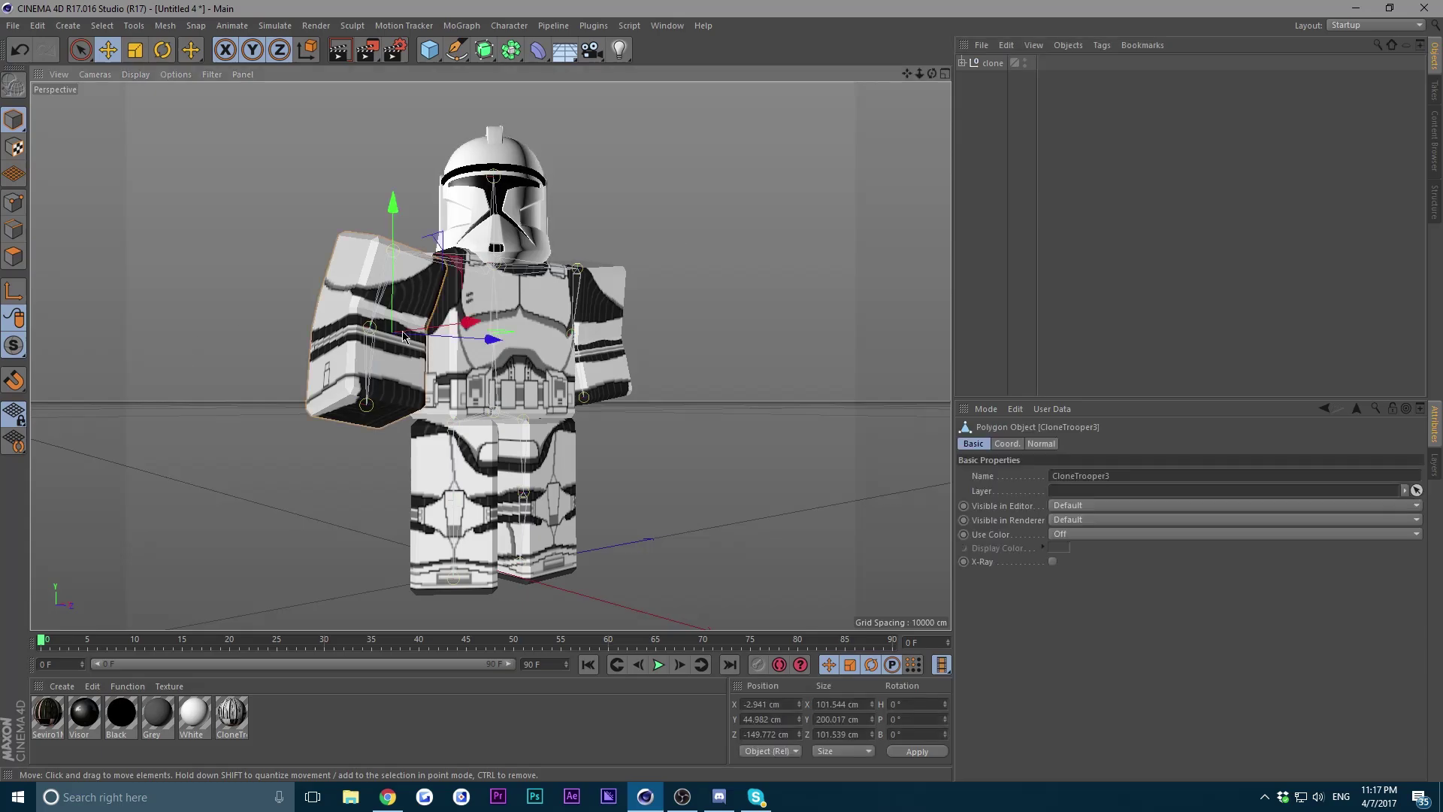
click(519, 342)
click(605, 319)
click(500, 218)
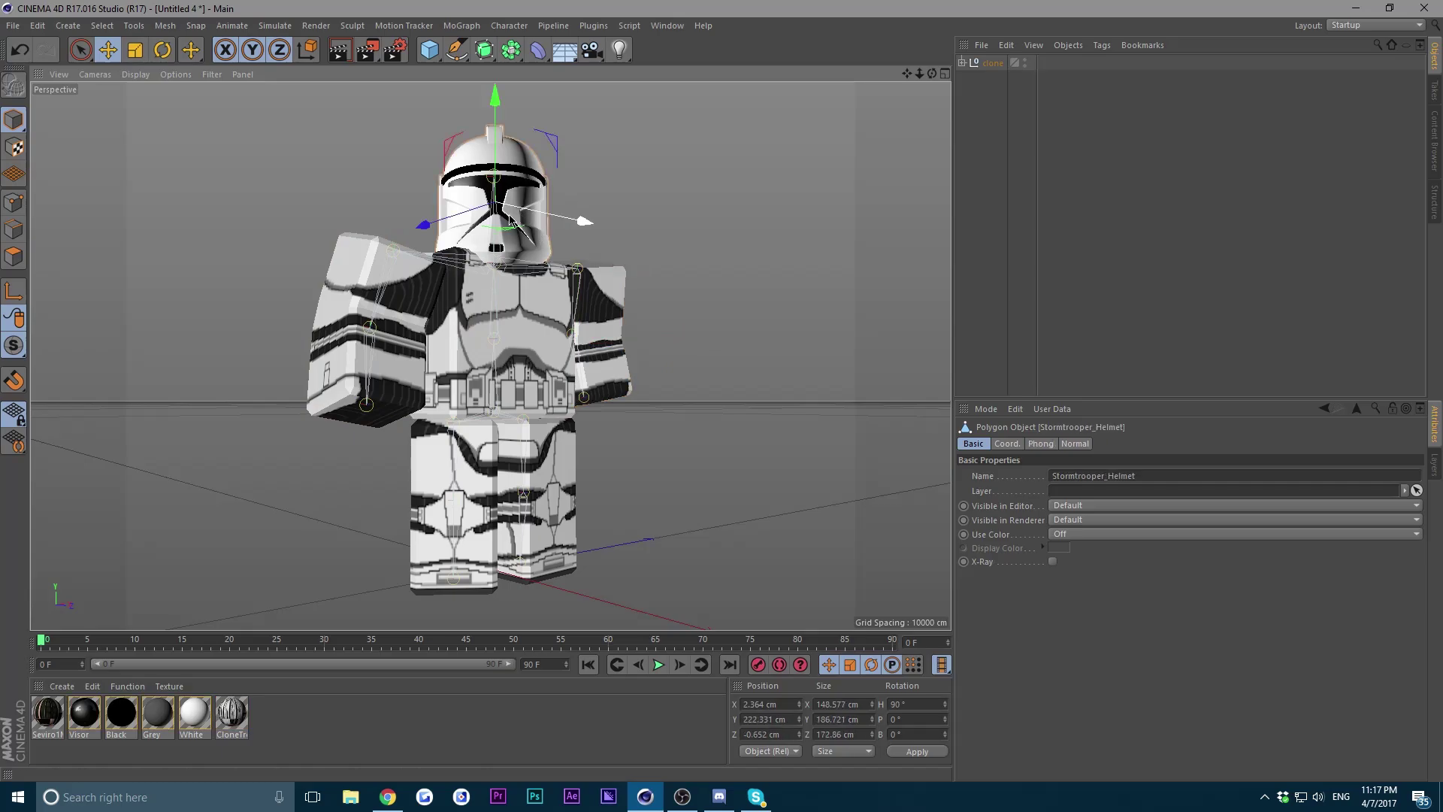
click(395, 305)
click(521, 301)
click(589, 318)
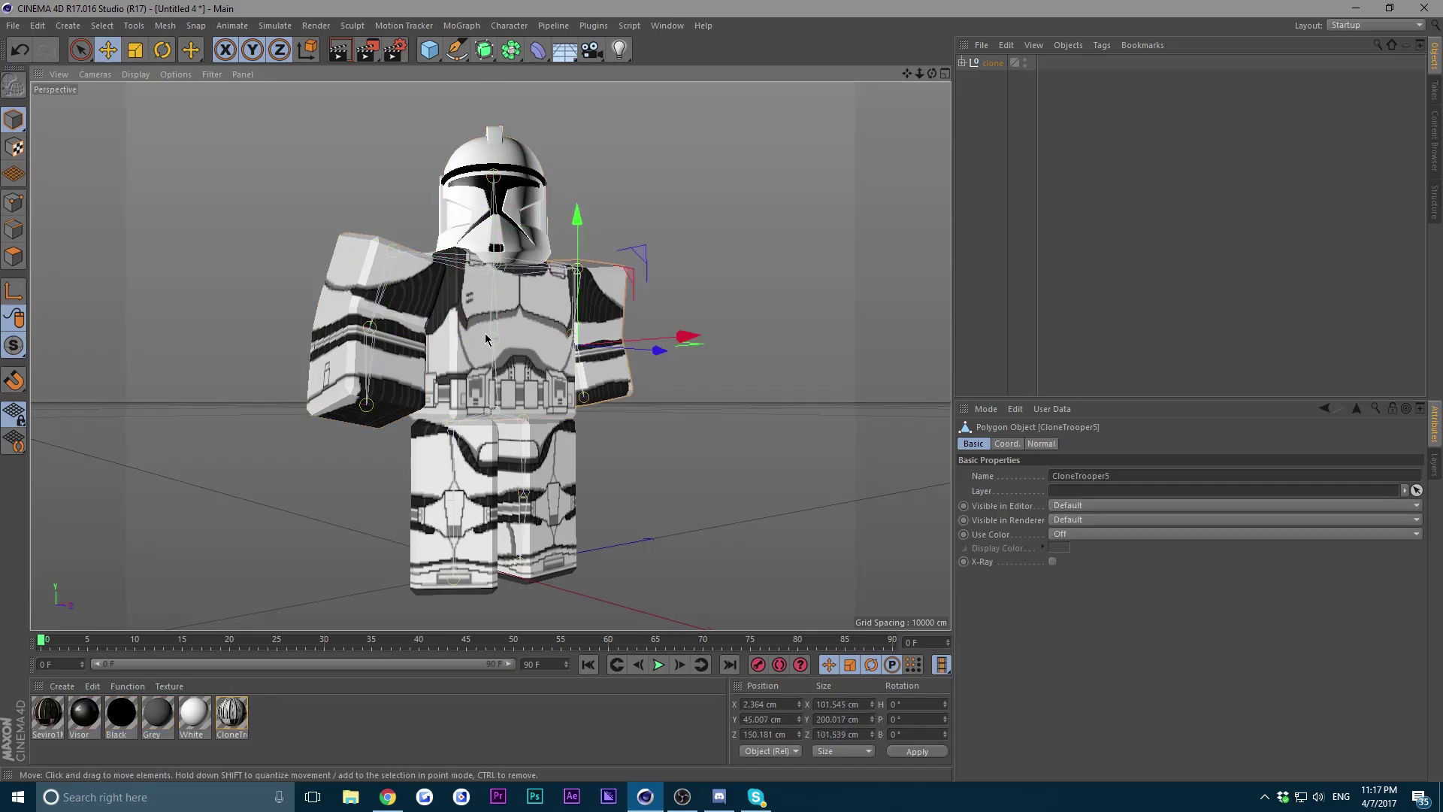
click(488, 320)
click(380, 330)
click(355, 128)
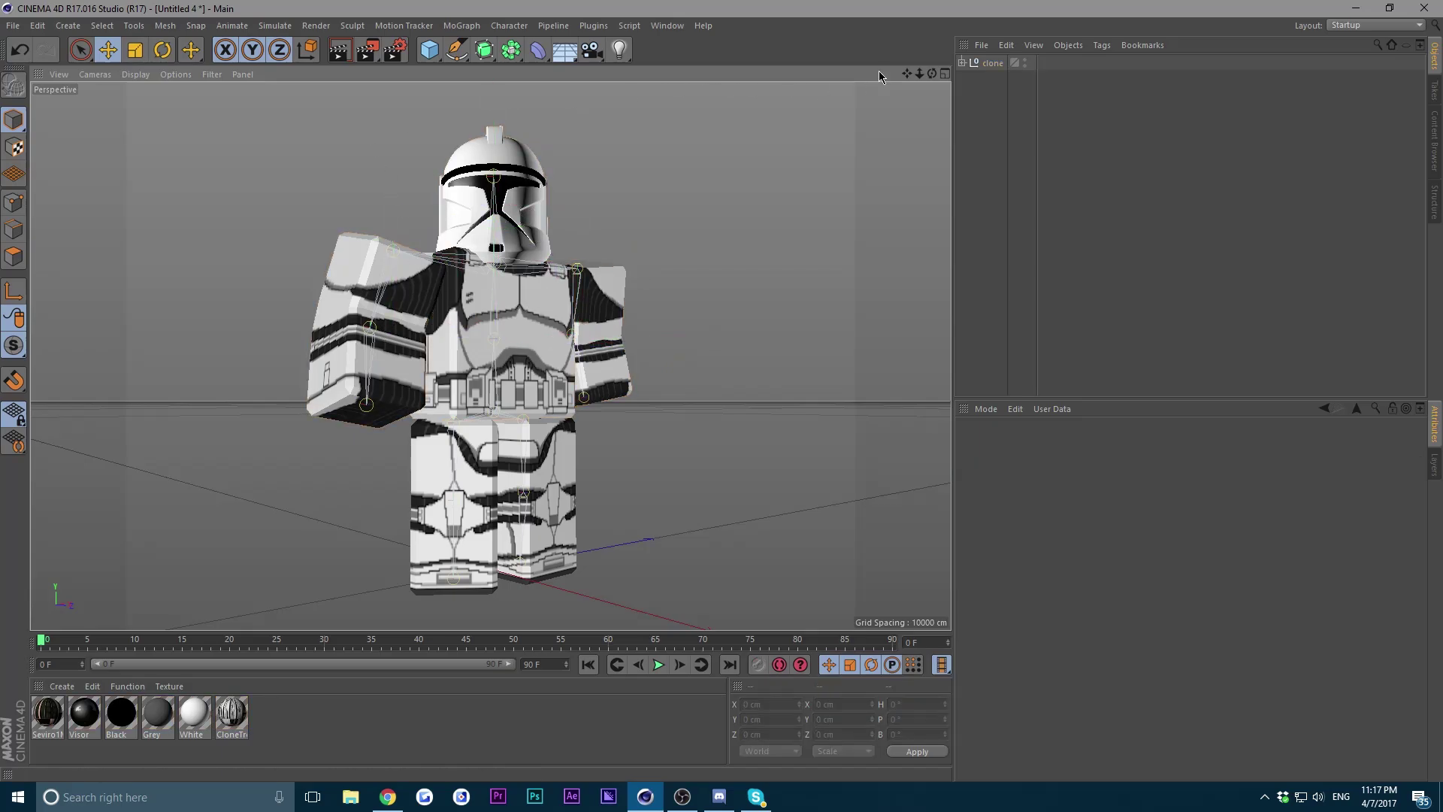
drag(931, 75, 942, 75)
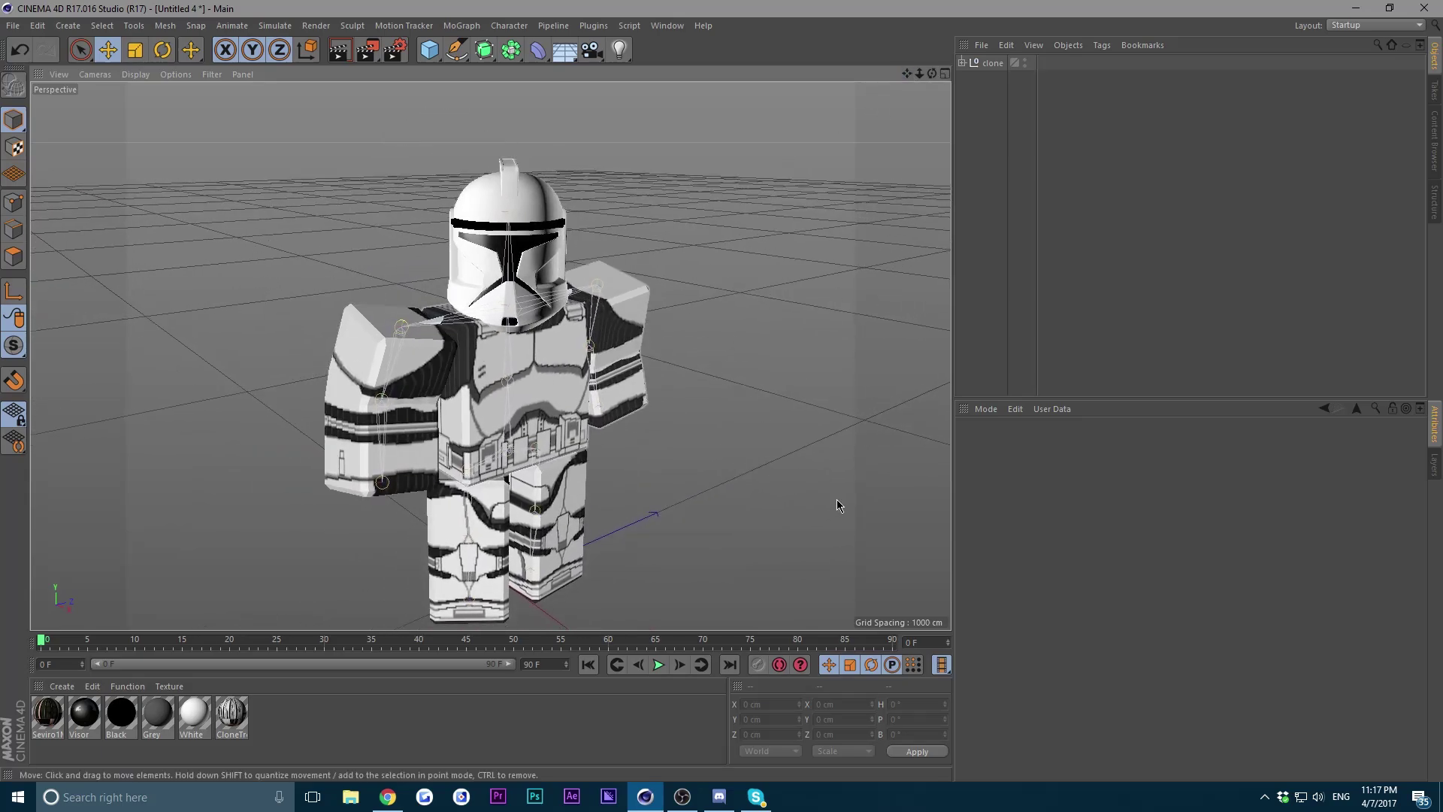
mouse_move(931, 74)
mouse_down()
mouse_move(942, 82)
mouse_move(909, 79)
mouse_up()
Add a Cloth Collider tag to the Stormtrooper_Helmet mesh.
click(474, 203)
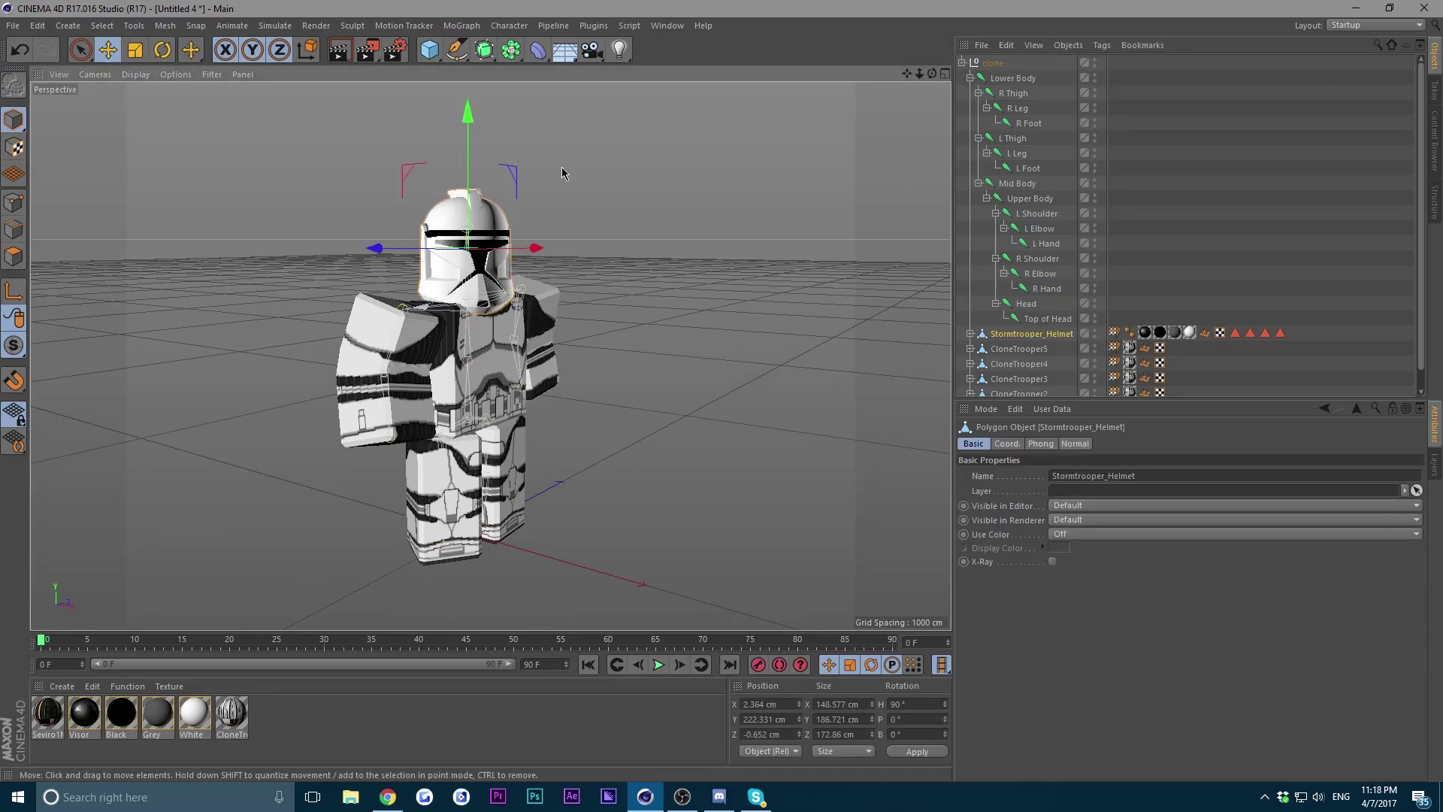
scroll(1051, 286, down, 1)
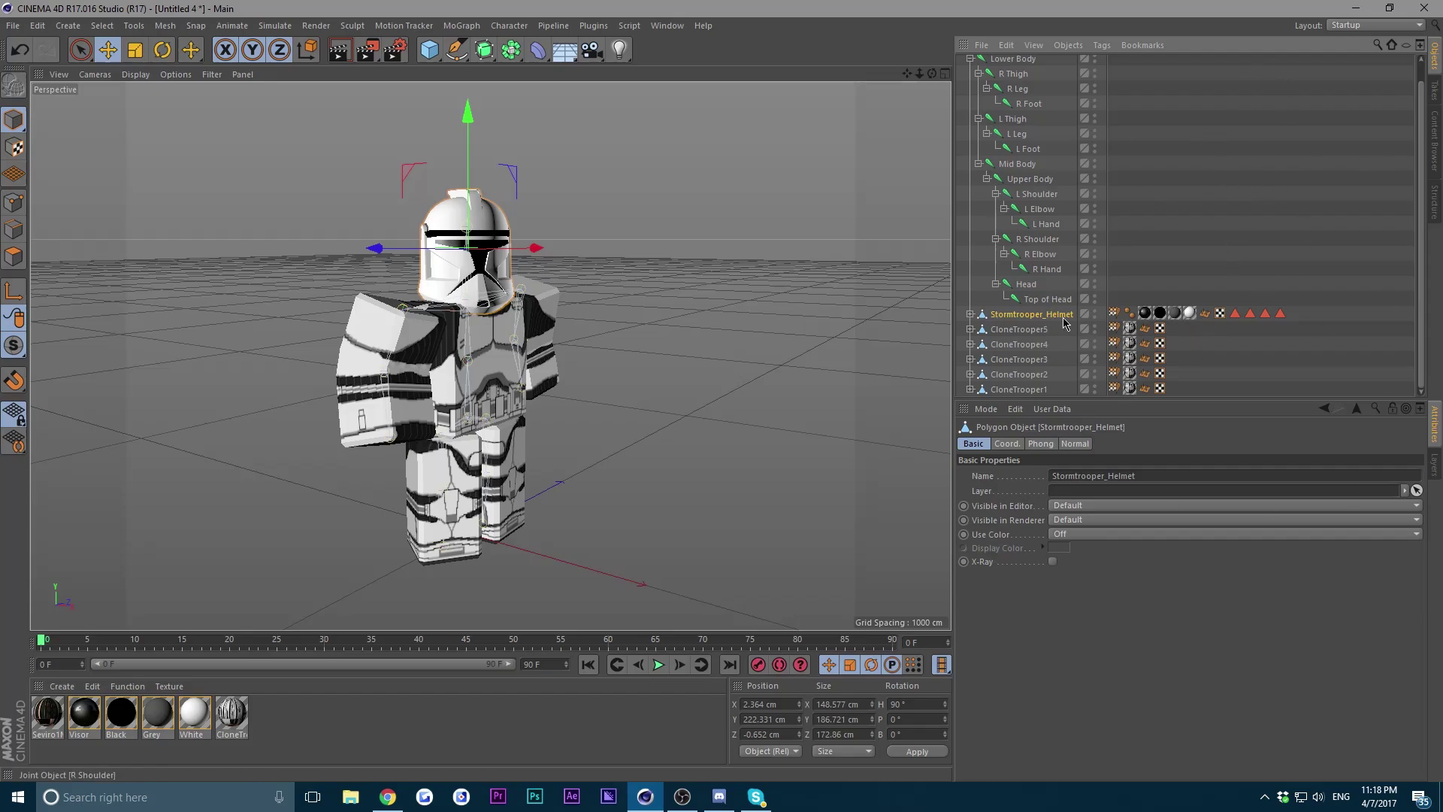
right_click(1057, 319)
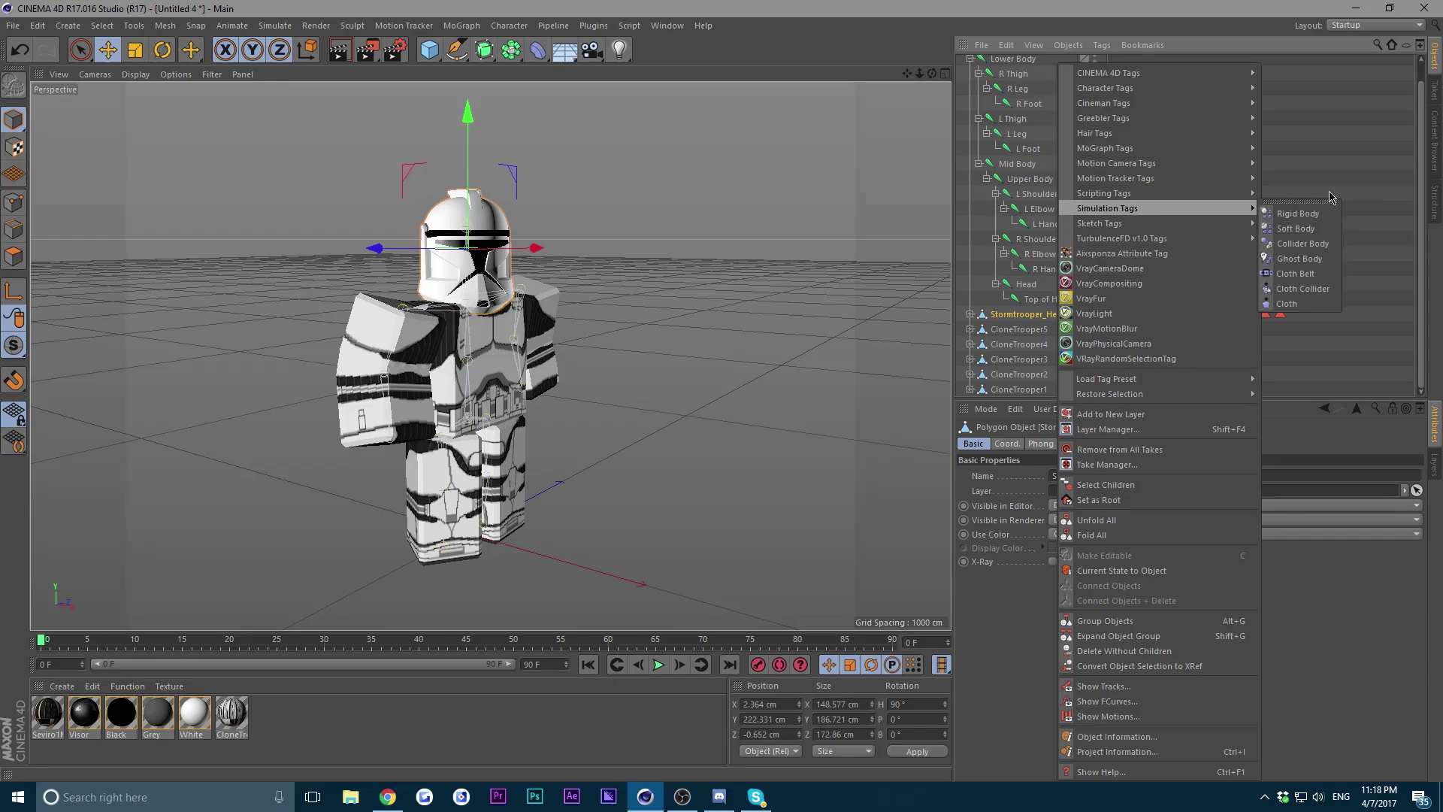
mouse_move(1126, 225)
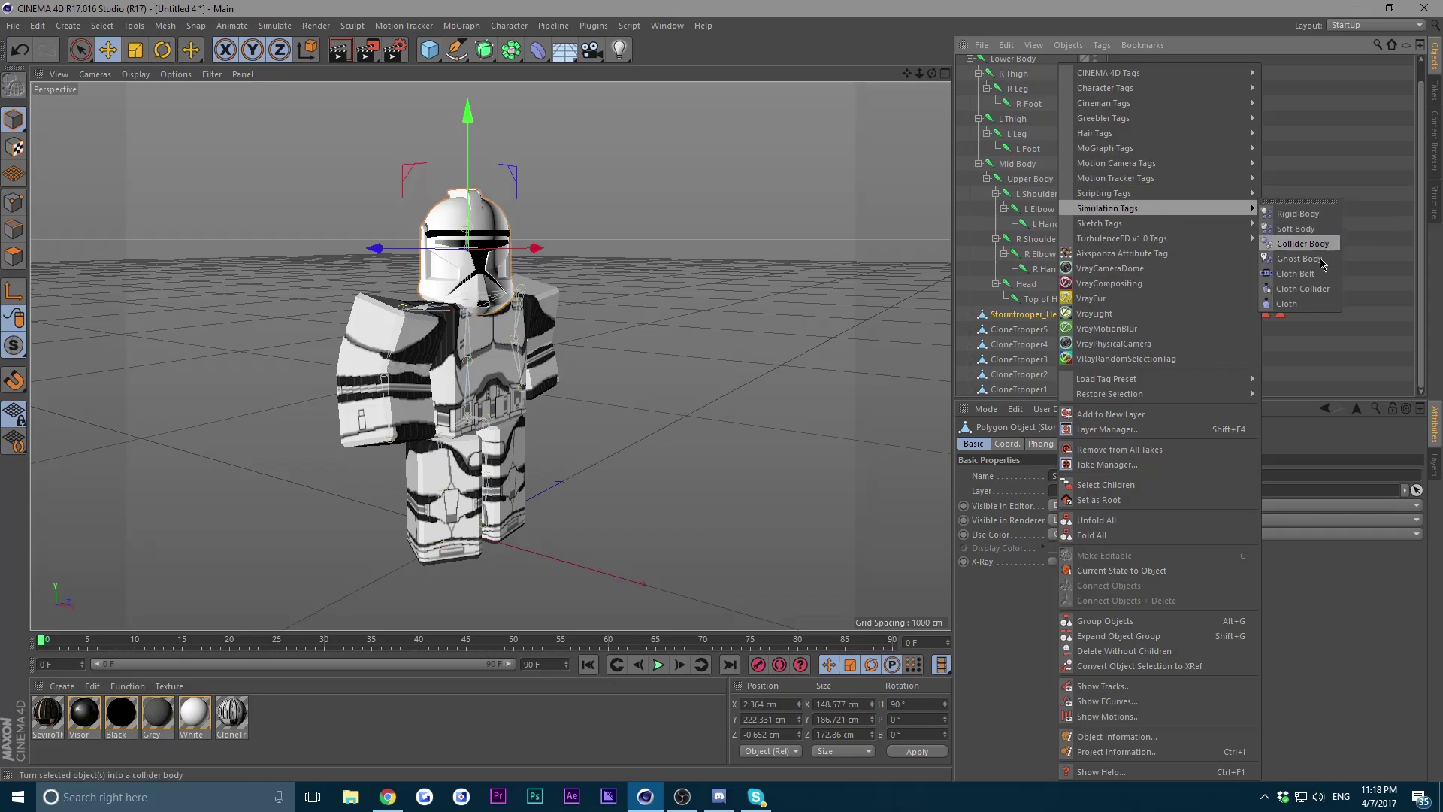
click(1304, 289)
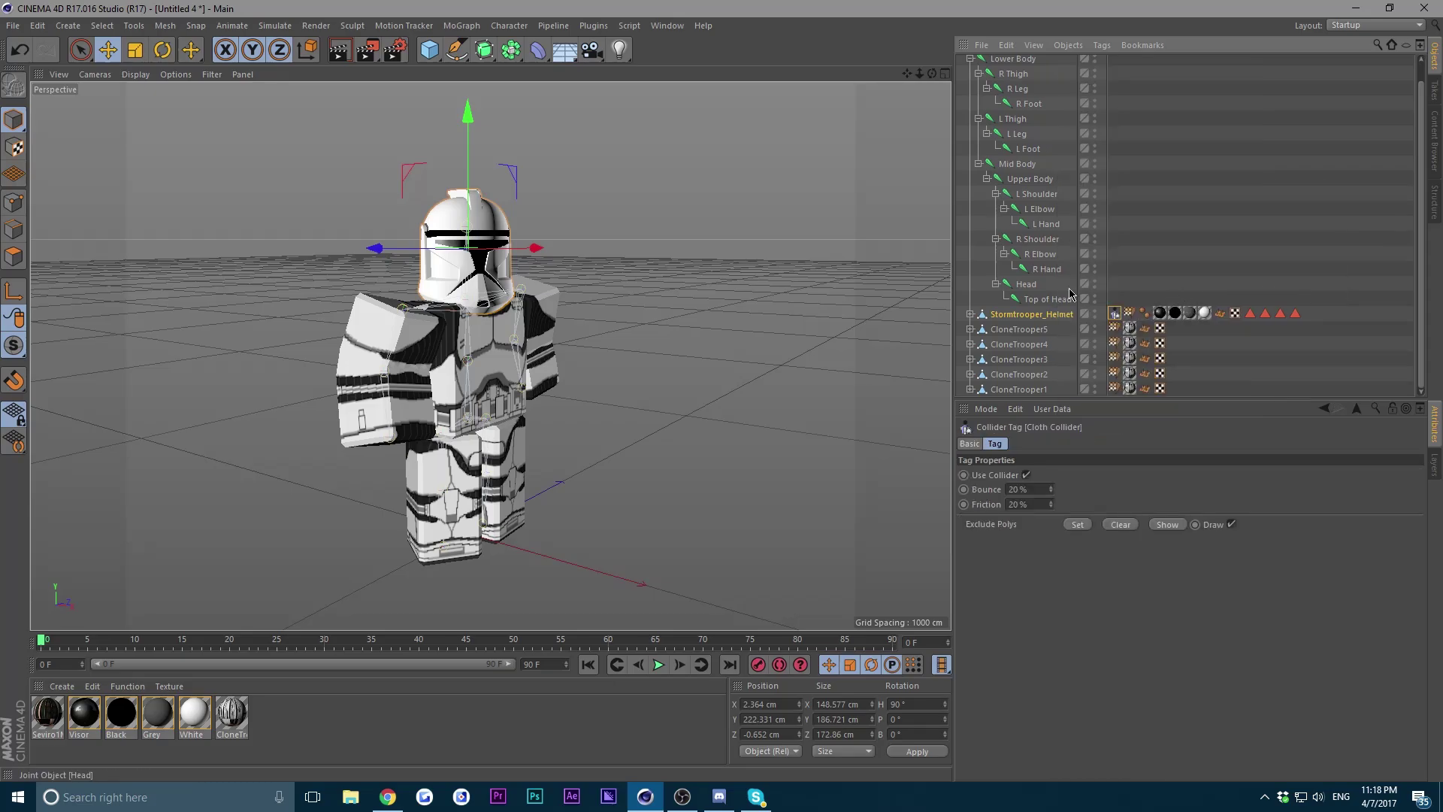
mouse_move(919, 73)
mouse_down()
mouse_move(948, 73)
mouse_move(894, 74)
mouse_move(943, 73)
mouse_up()
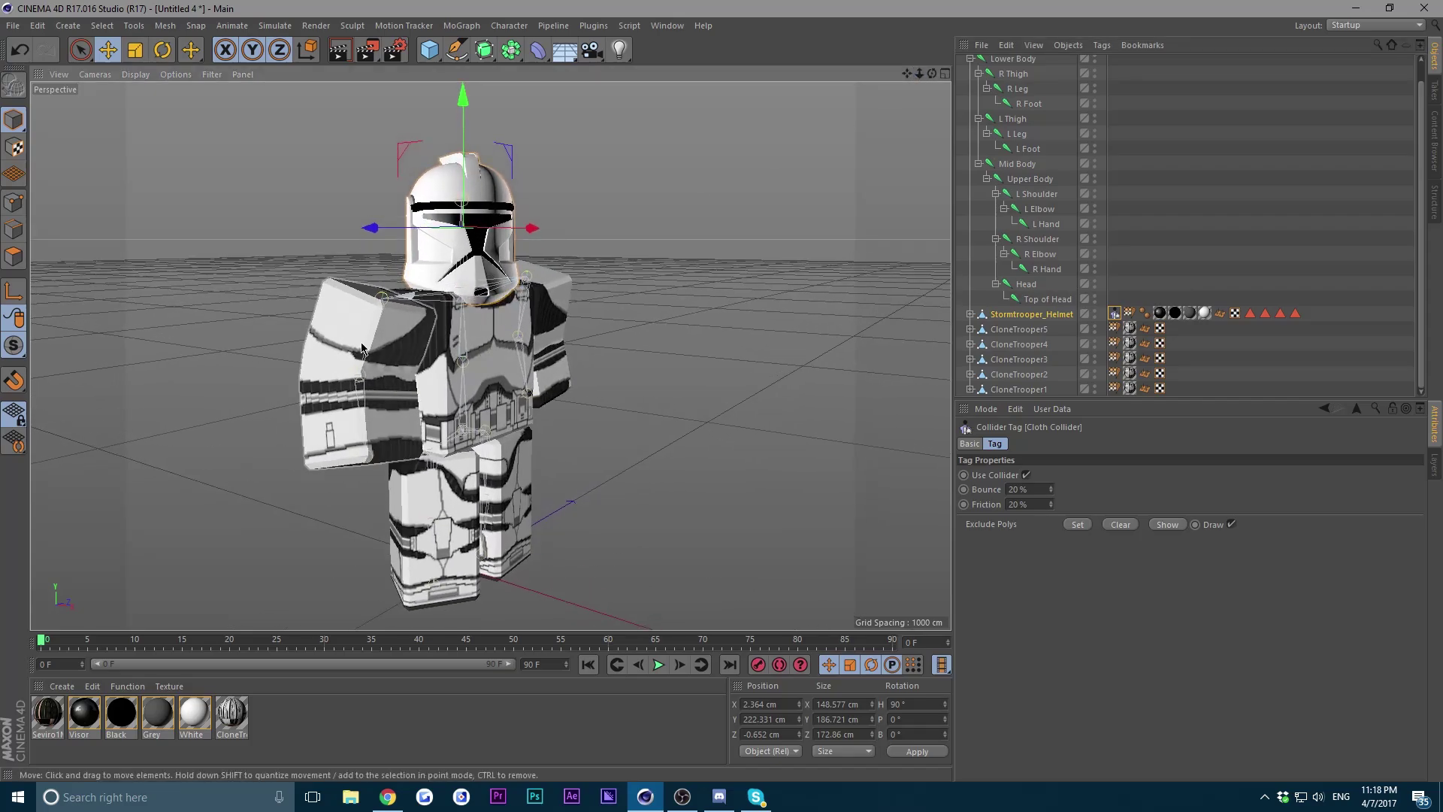
Add Cloth Collider tags to the two arm meshes, CloneTrooper5 and CloneTrooper3.
click(1020, 335)
right_click(1020, 335)
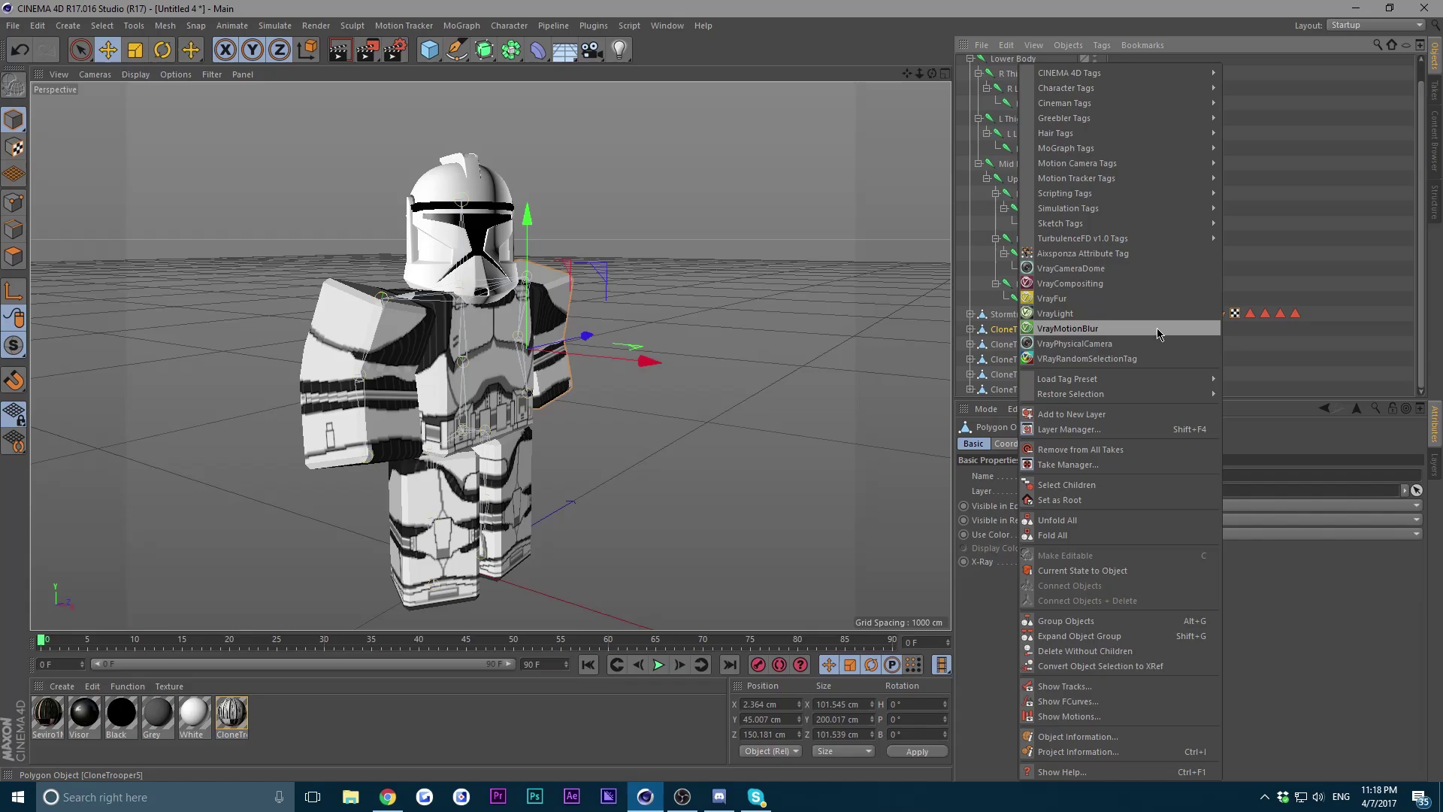
mouse_move(1173, 209)
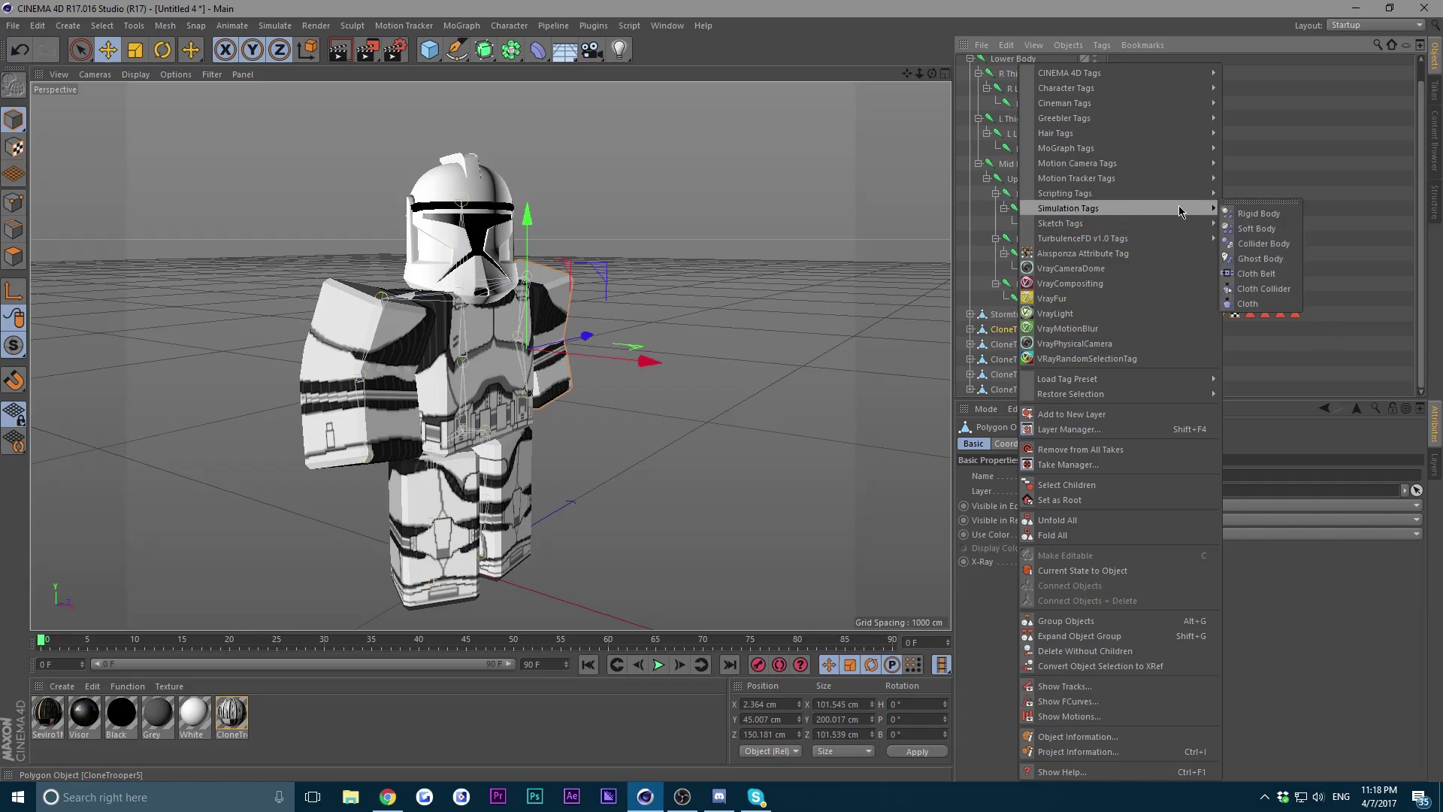
click(1263, 289)
click(381, 326)
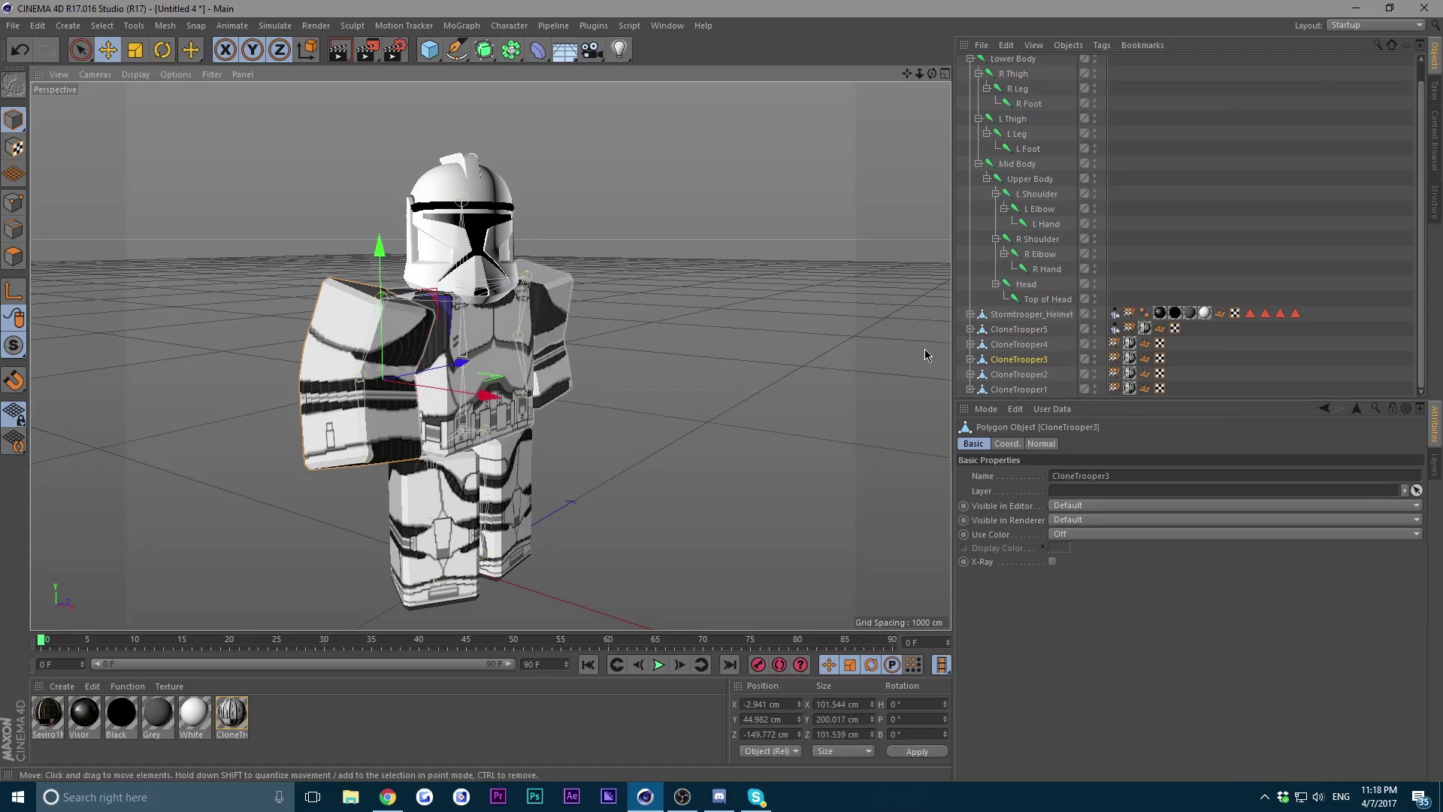
right_click(1022, 358)
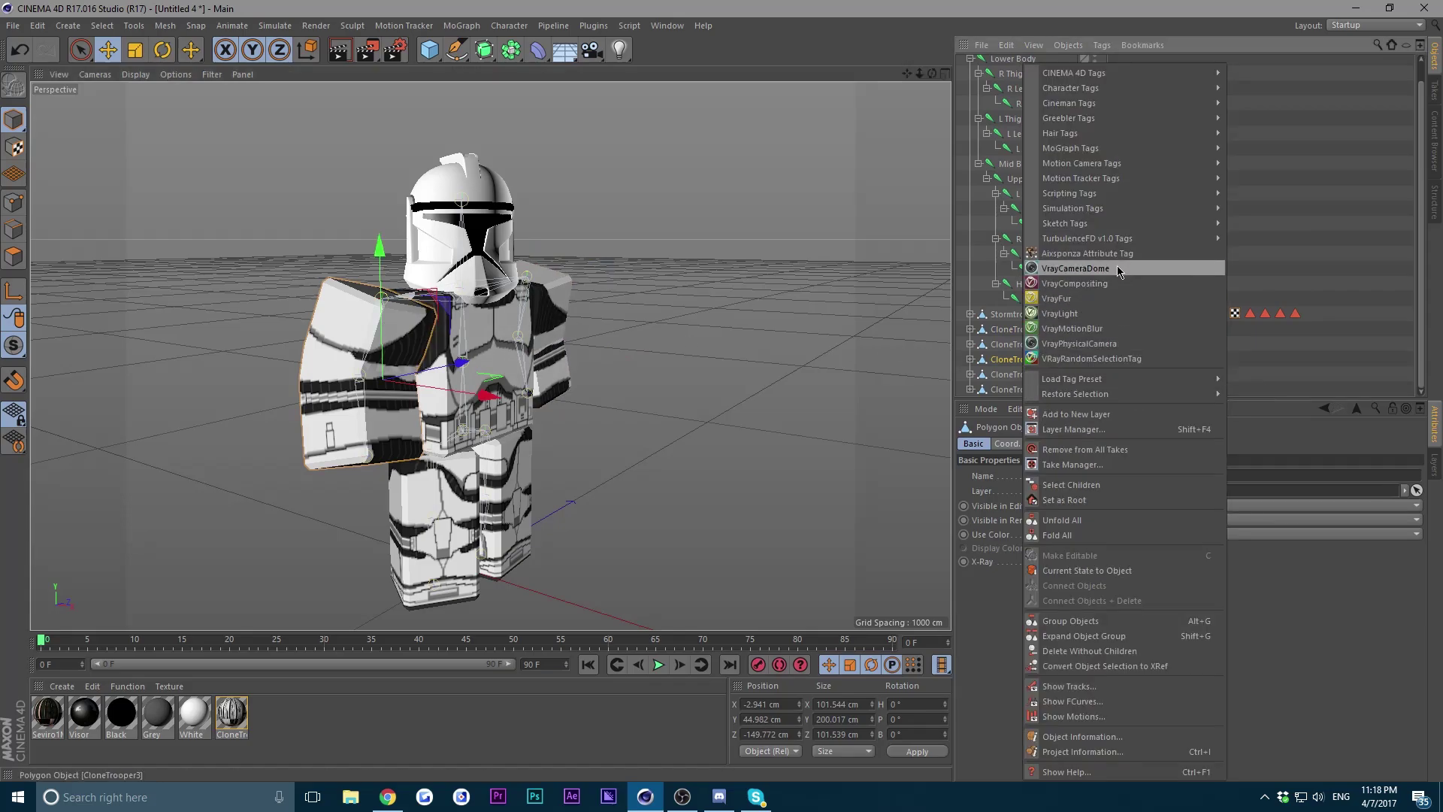
mouse_move(1125, 208)
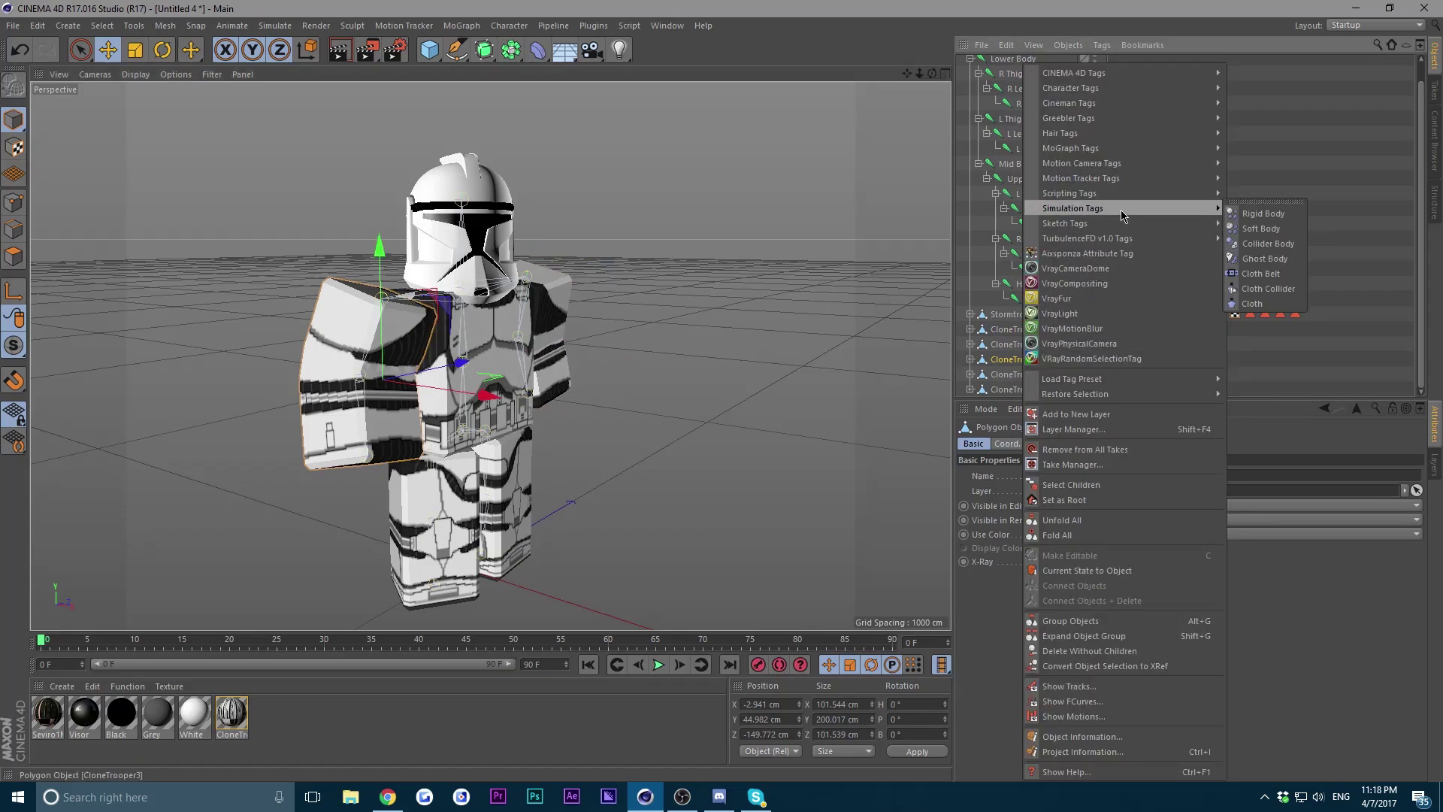
click(1268, 288)
Add a Cloth Collider tag to the torso mesh CloneTrooper1 and clear the selection.
click(1020, 389)
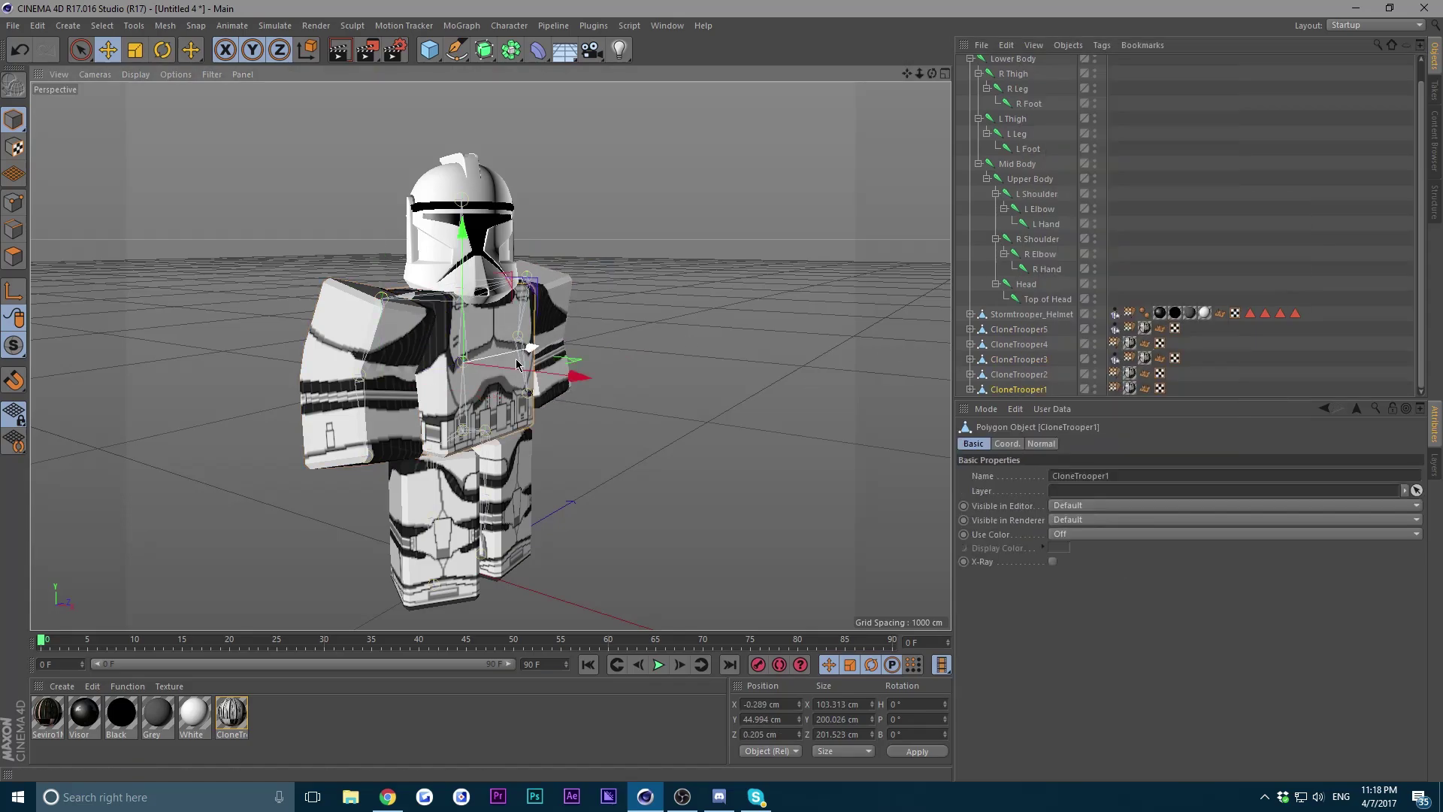
right_click(1040, 393)
mouse_move(1140, 210)
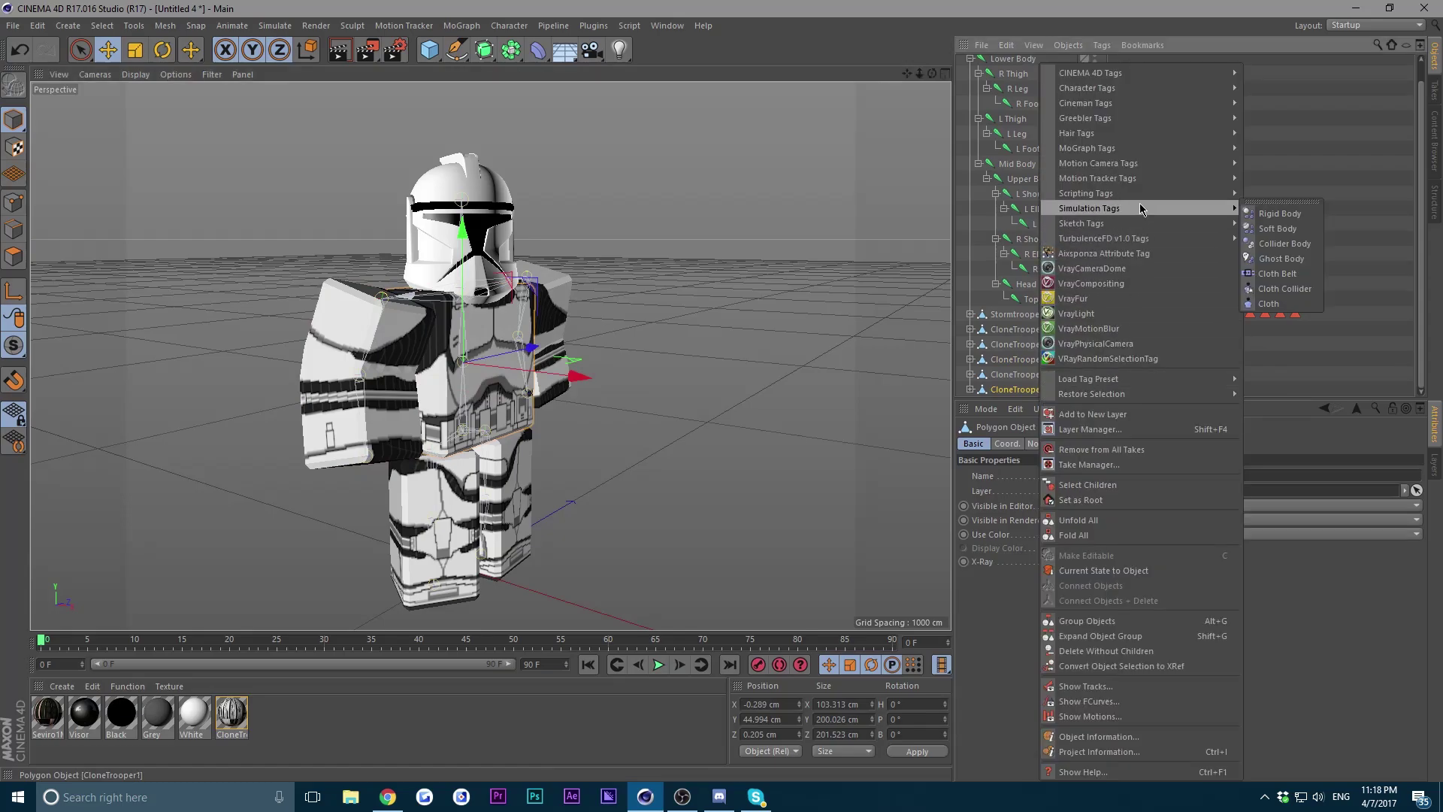
click(1281, 289)
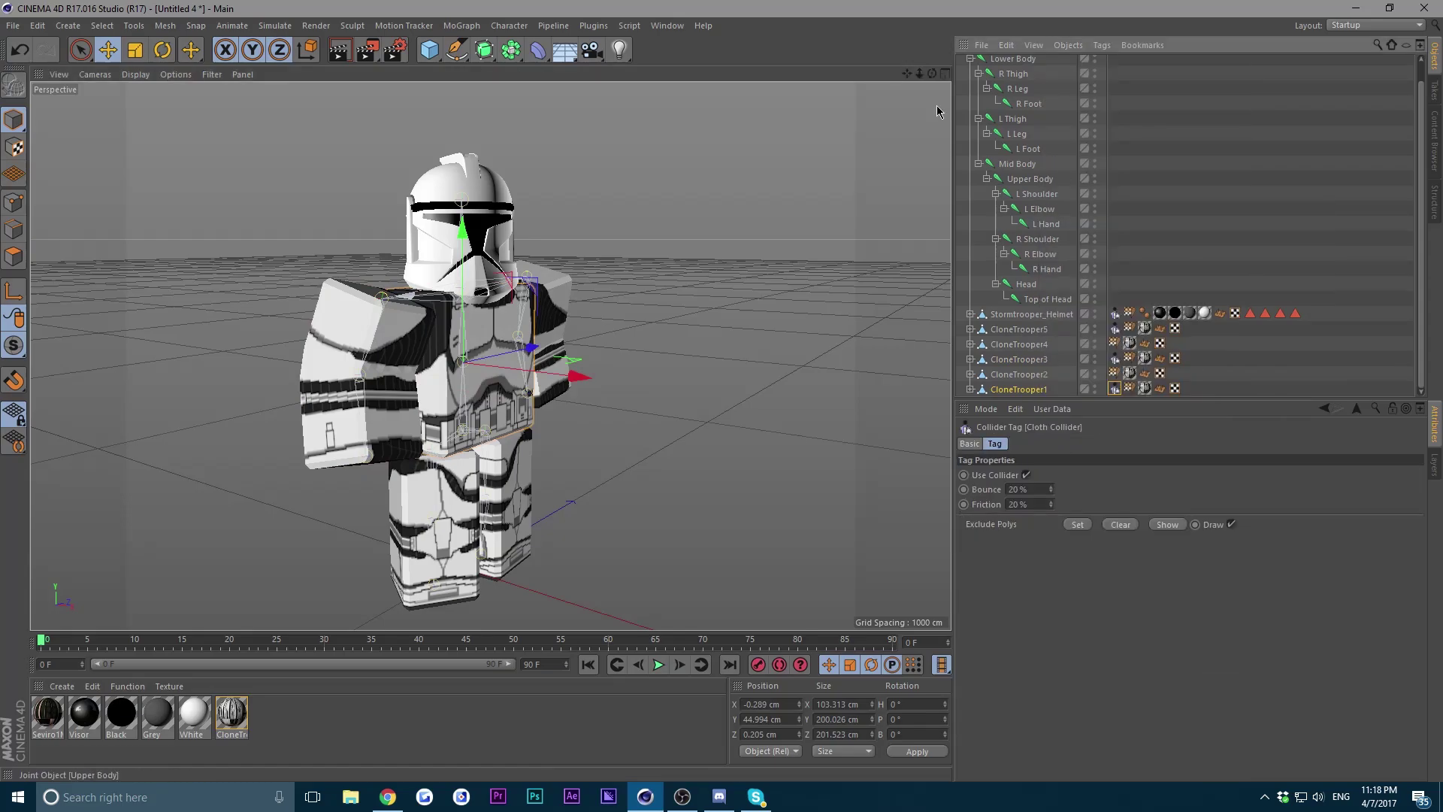
drag(931, 73, 882, 178)
click(883, 182)
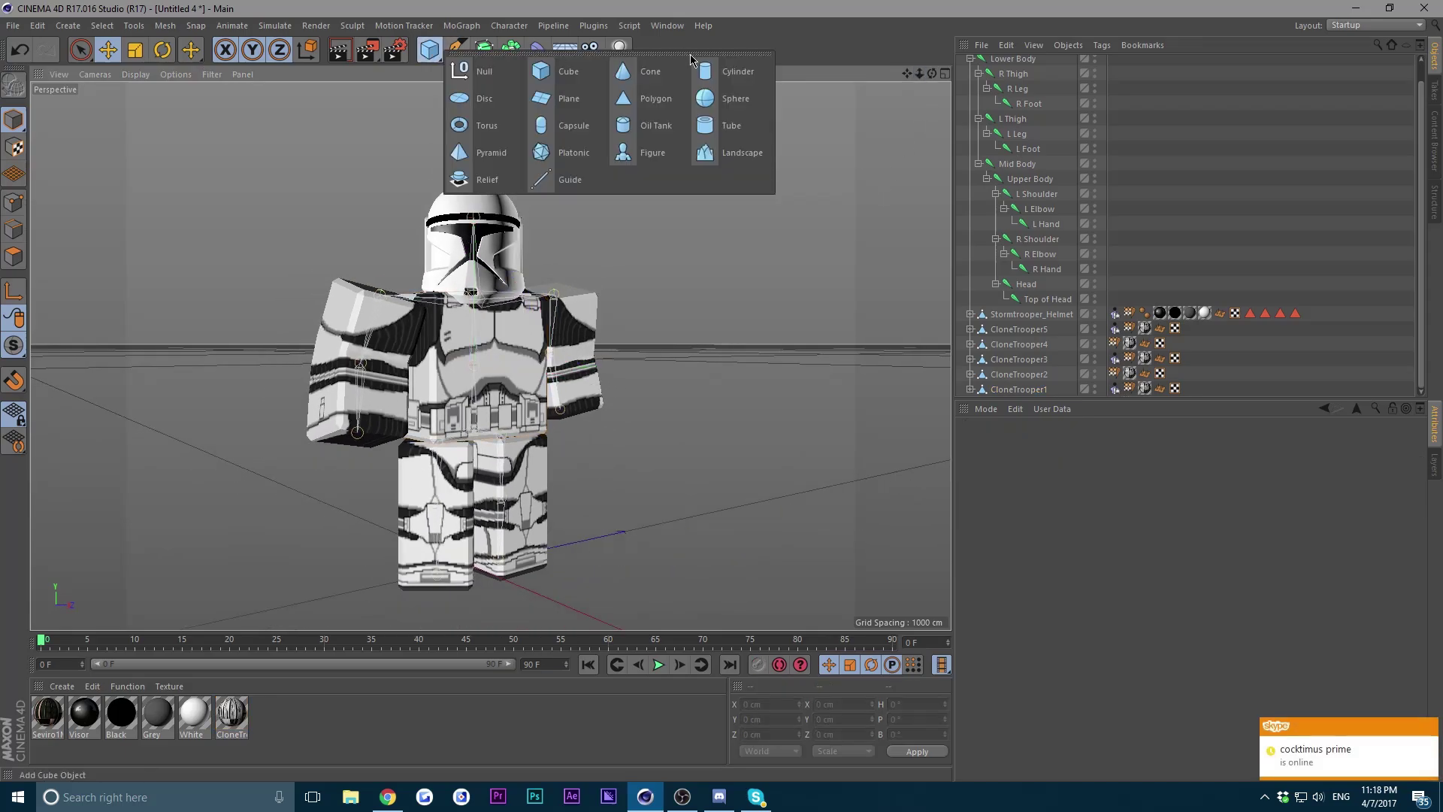
Add a Plane object and raise it to about Y 423 cm, just below the helmet.
click(429, 50)
click(601, 110)
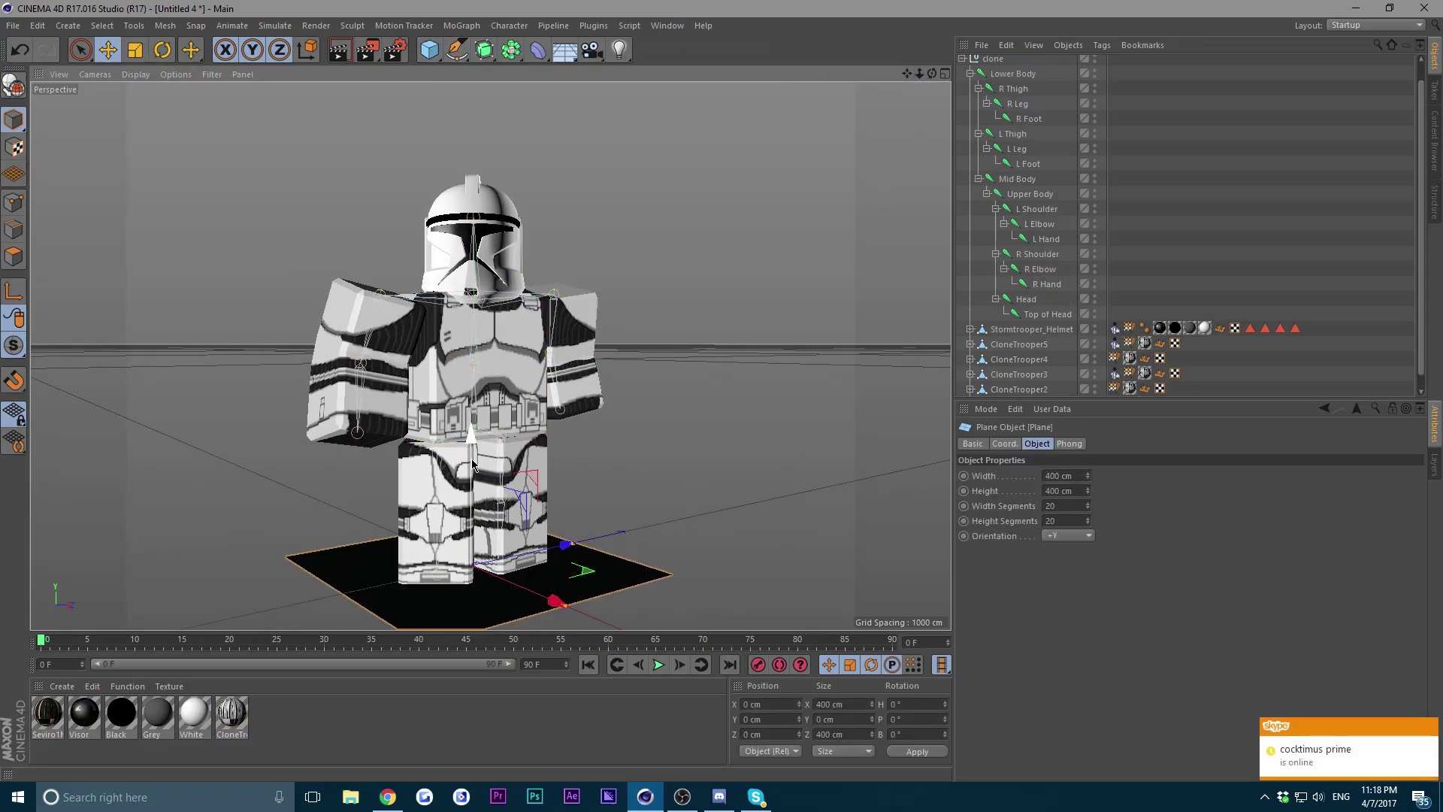
drag(478, 462, 516, 171)
drag(931, 73, 1067, 98)
drag(879, 86, 910, 113)
drag(919, 74, 955, 74)
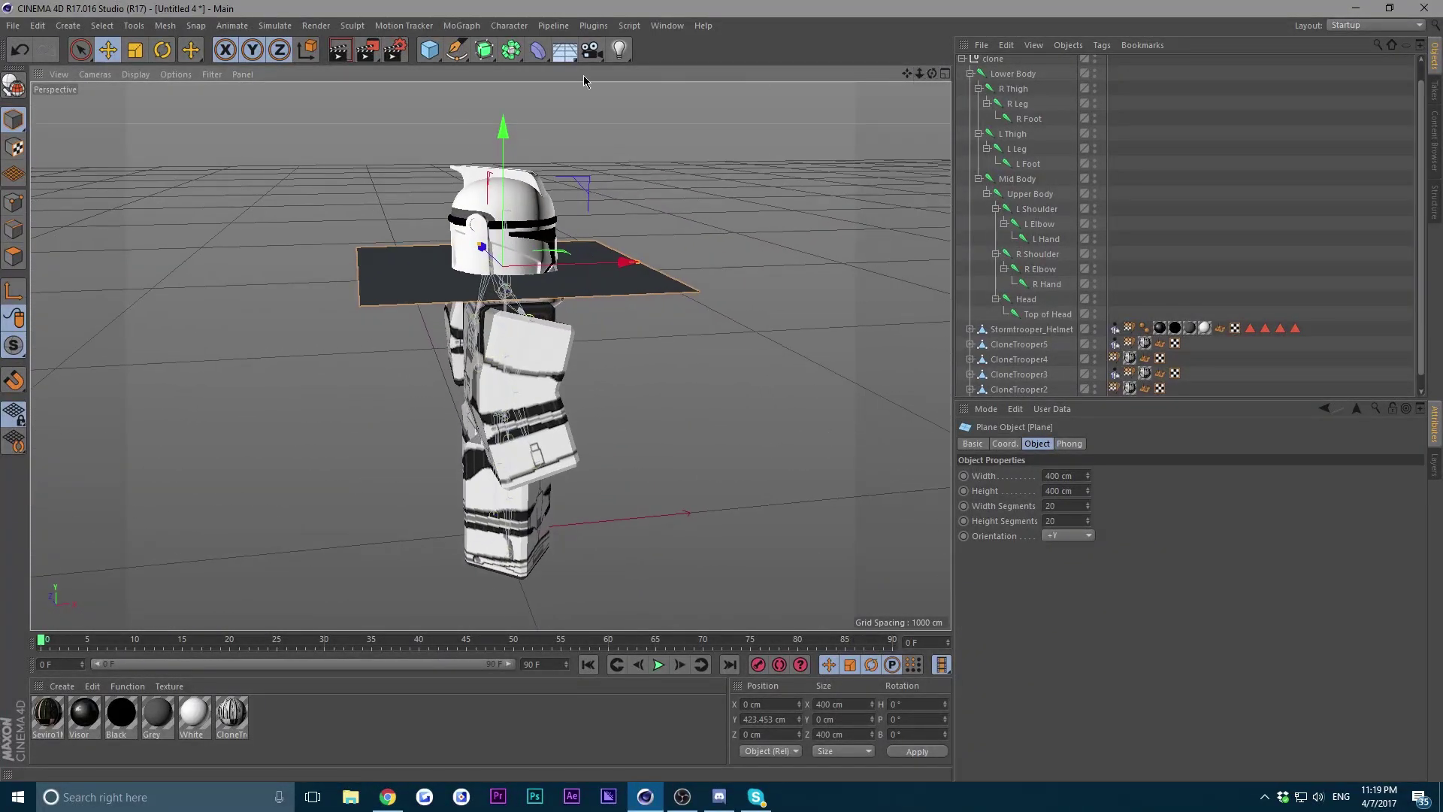
Add a cube in front of the character at about X 529 cm and stretch its Y size to about 1222 cm.
drag(429, 49, 477, 97)
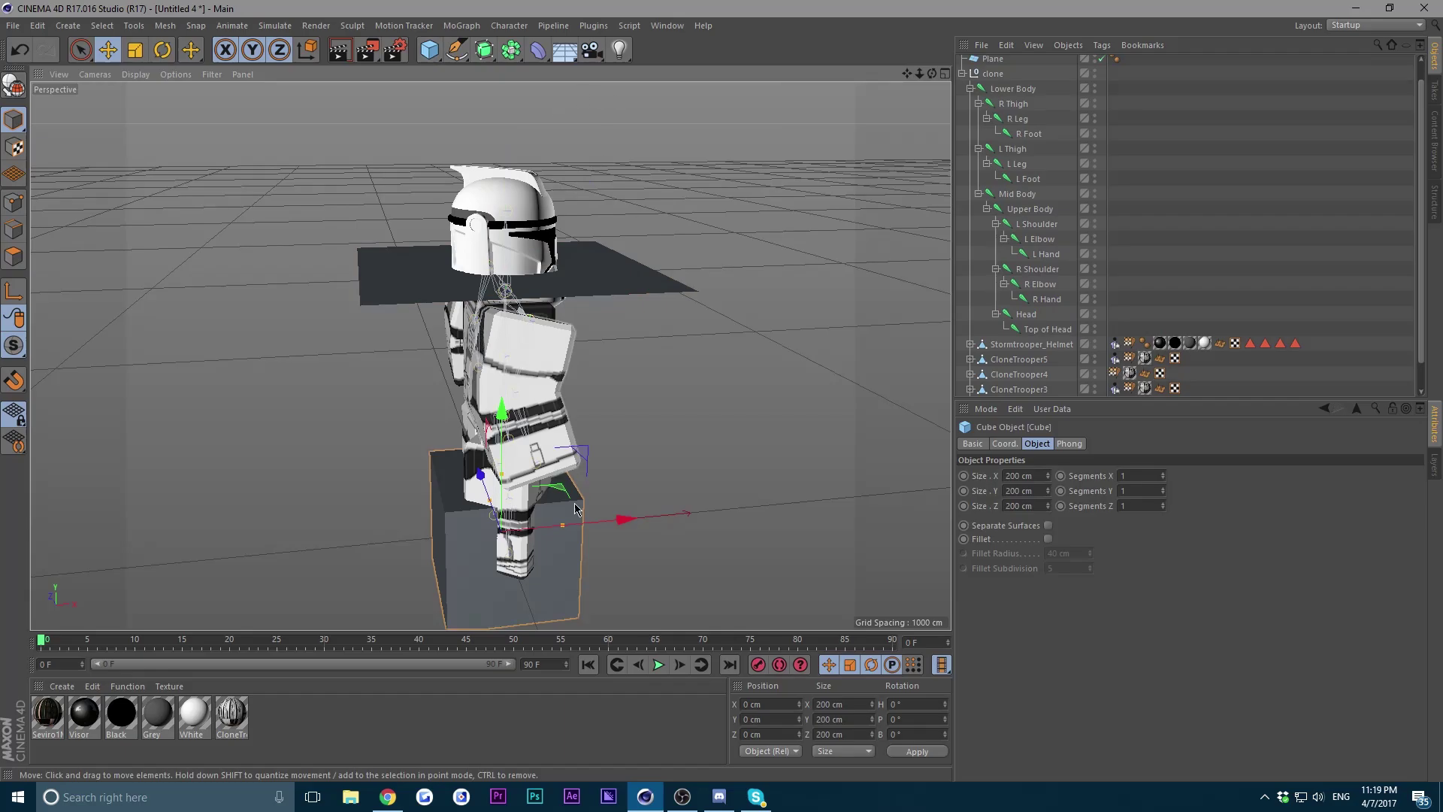
drag(582, 521, 838, 495)
drag(816, 447, 867, 128)
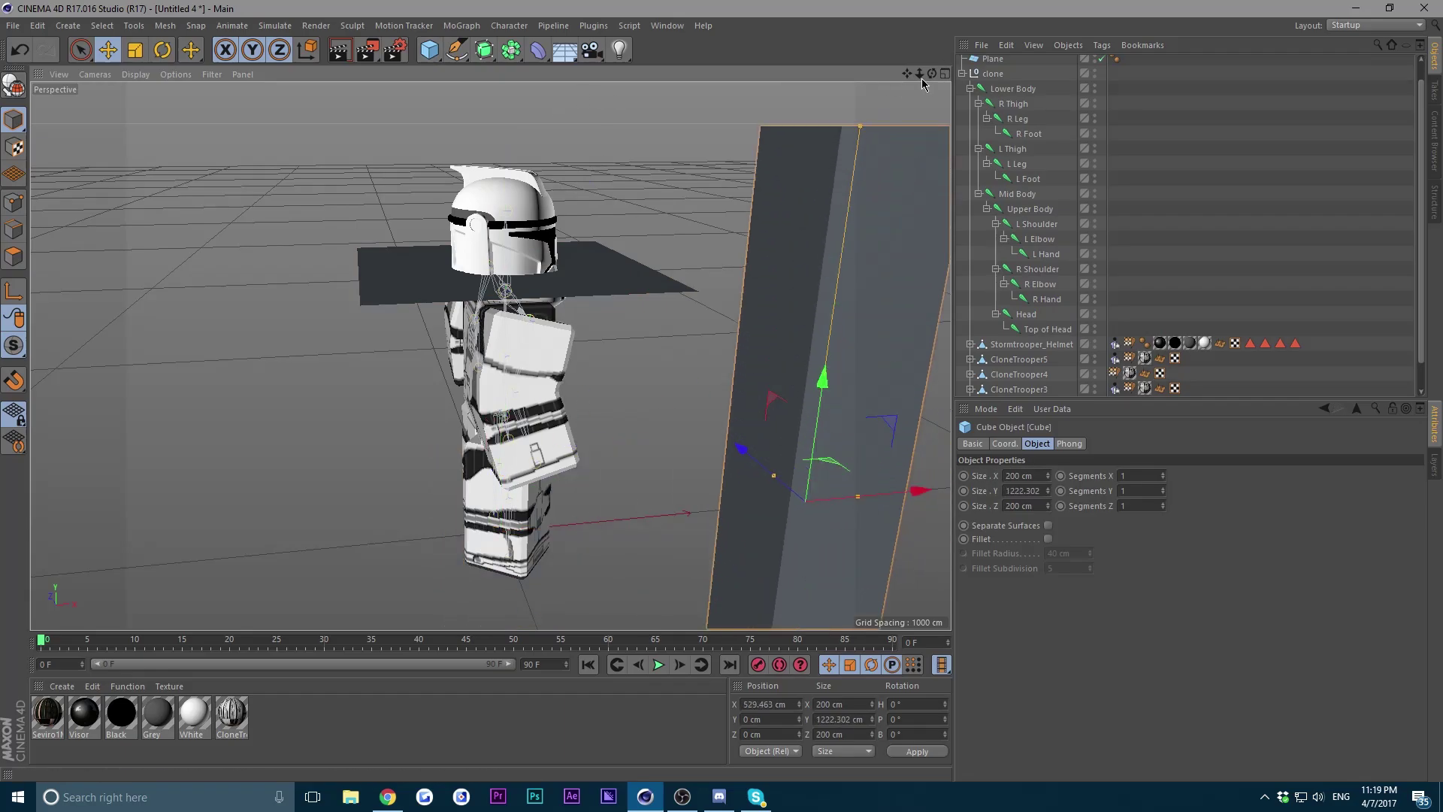
drag(920, 74, 875, 74)
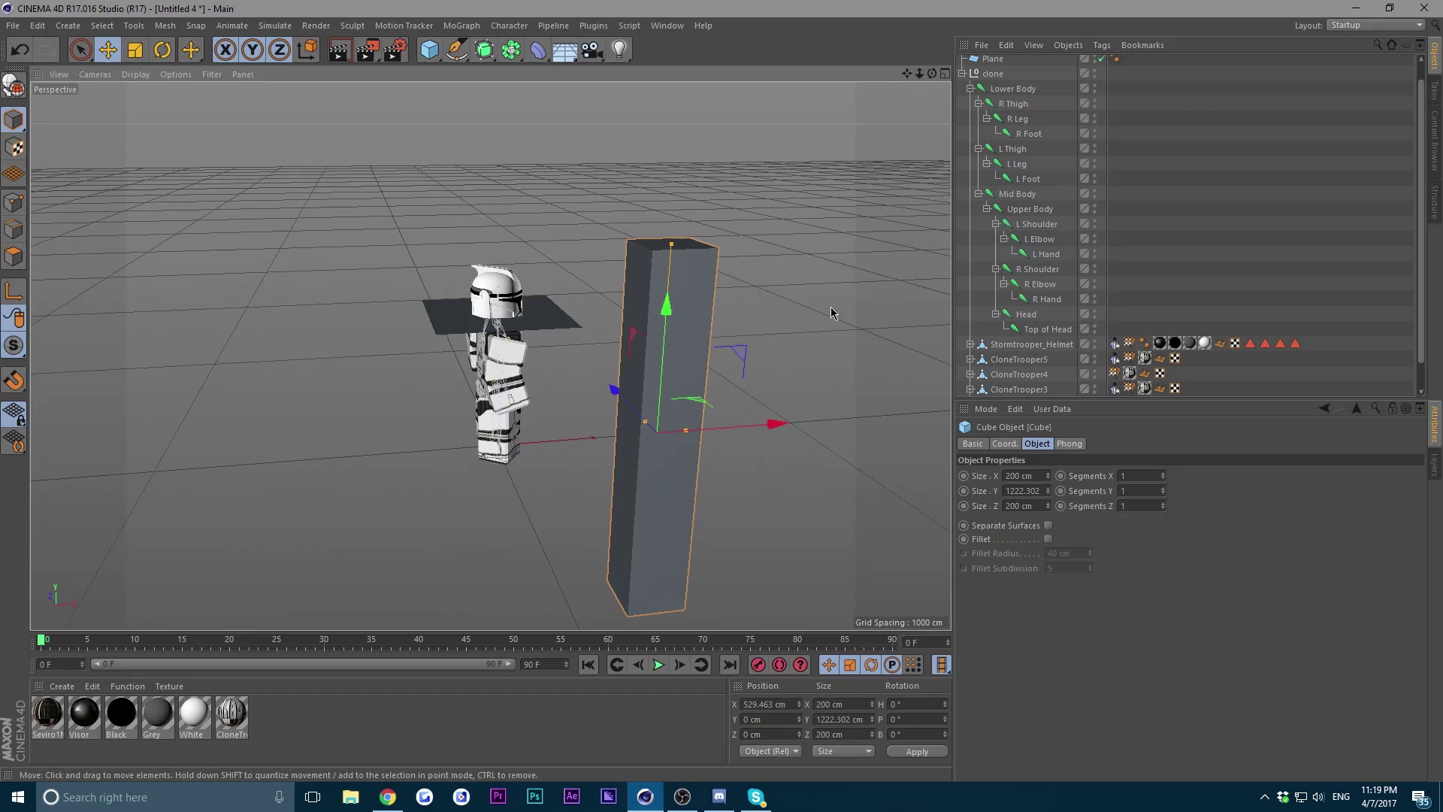
drag(930, 73, 931, 45)
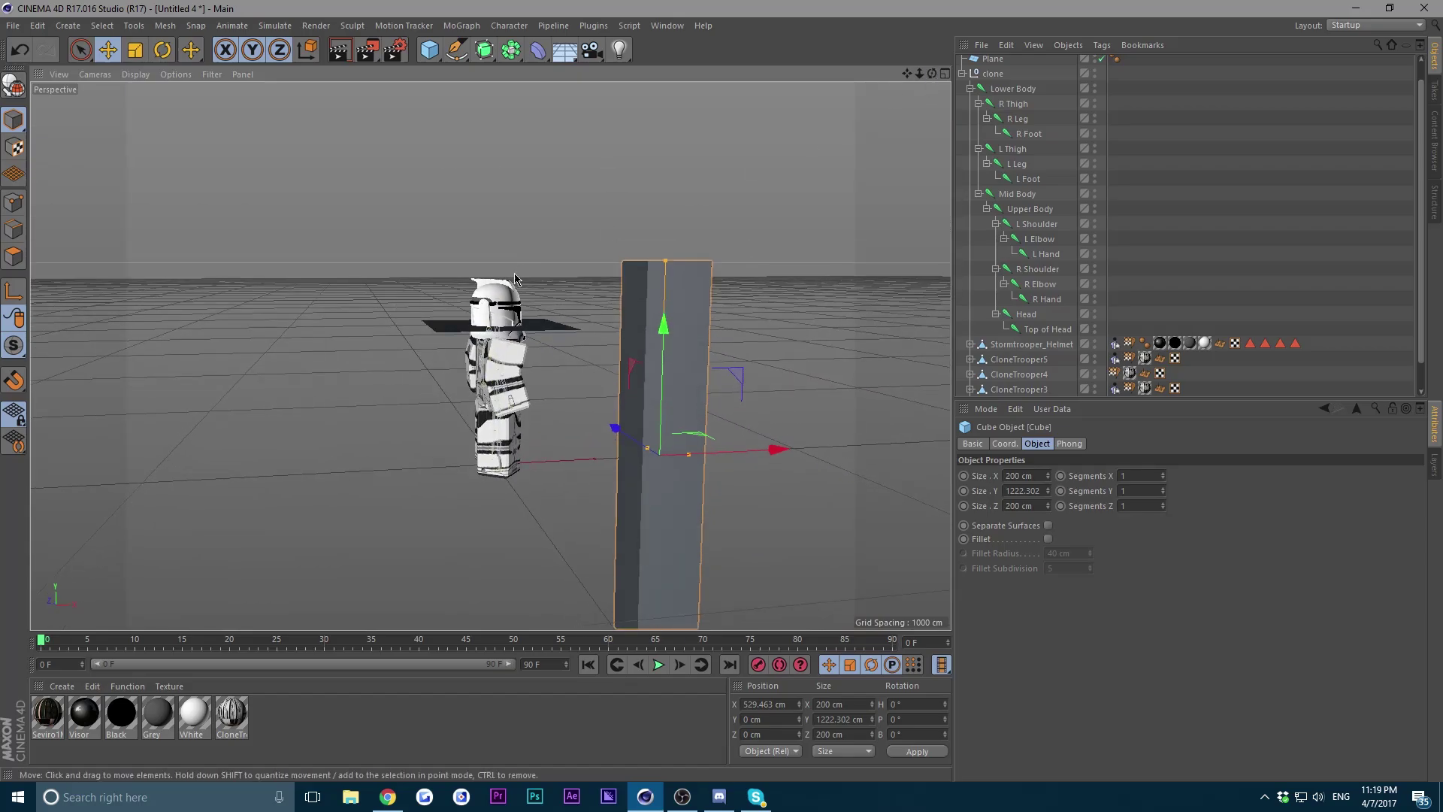
Try to rotate the plane upright to a bank of -90°, and undo the rotation.
click(459, 328)
click(164, 51)
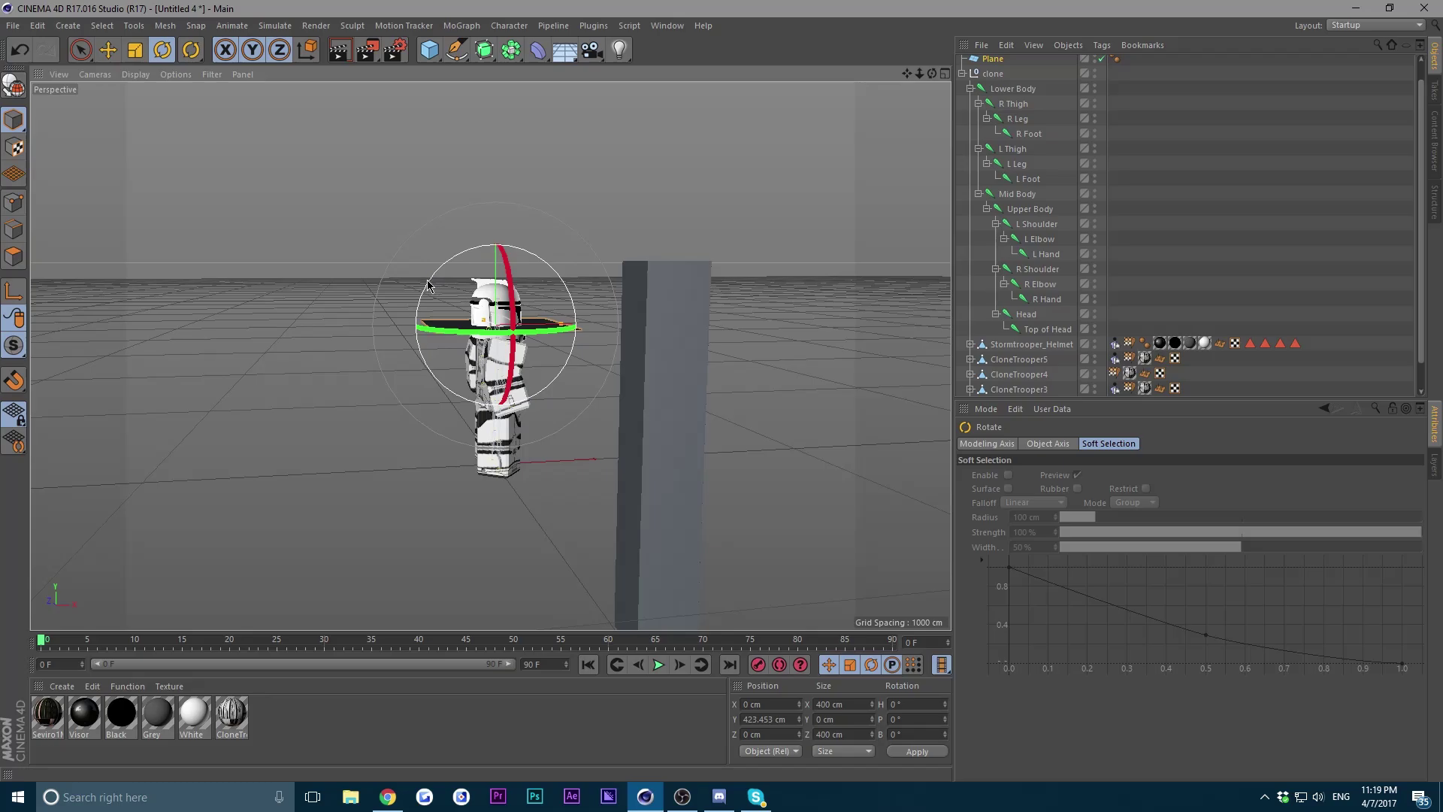
drag(421, 263, 468, 357)
key(ctrl+z)
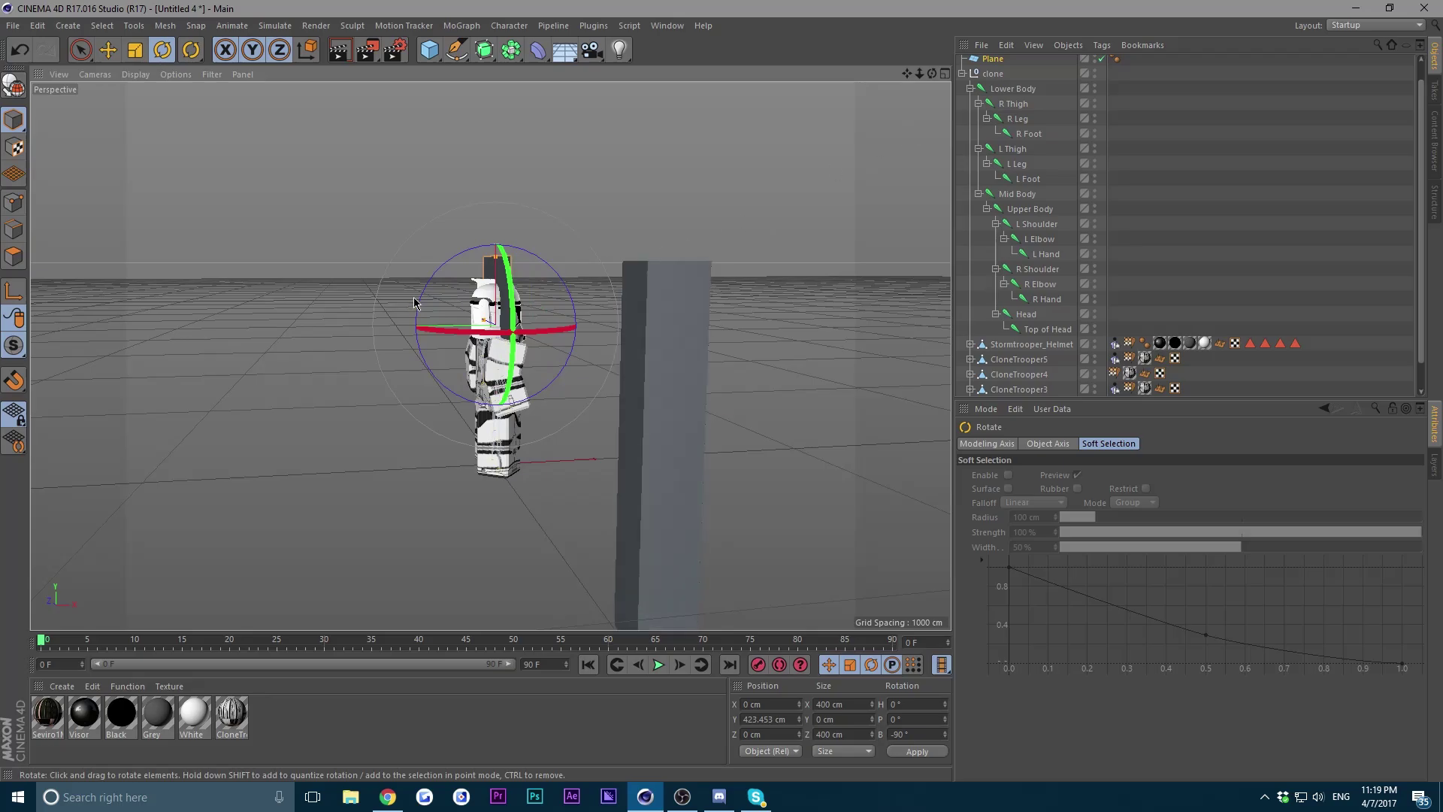
Delete the cube and the plane from the scene.
scroll(985, 75, up, 1)
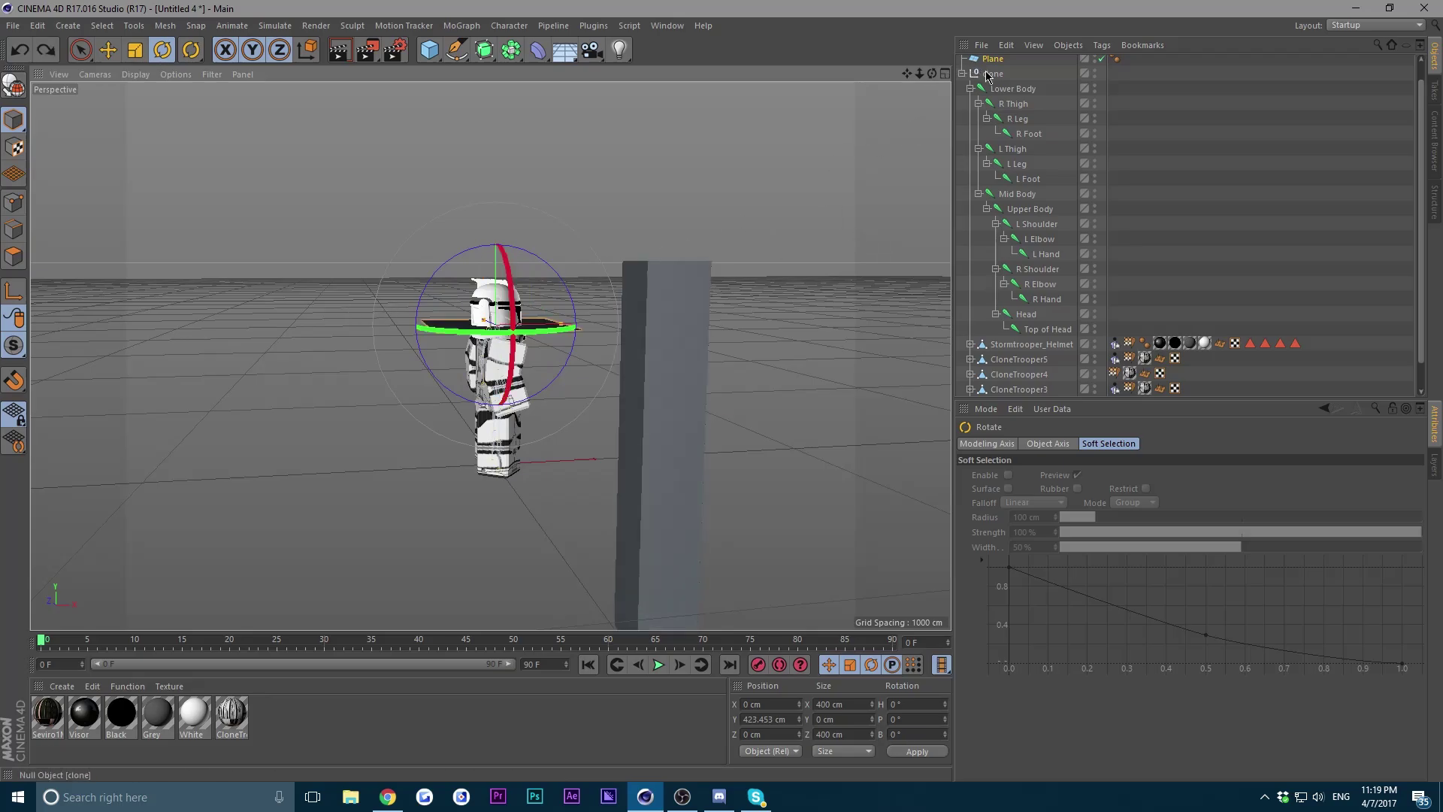
click(997, 66)
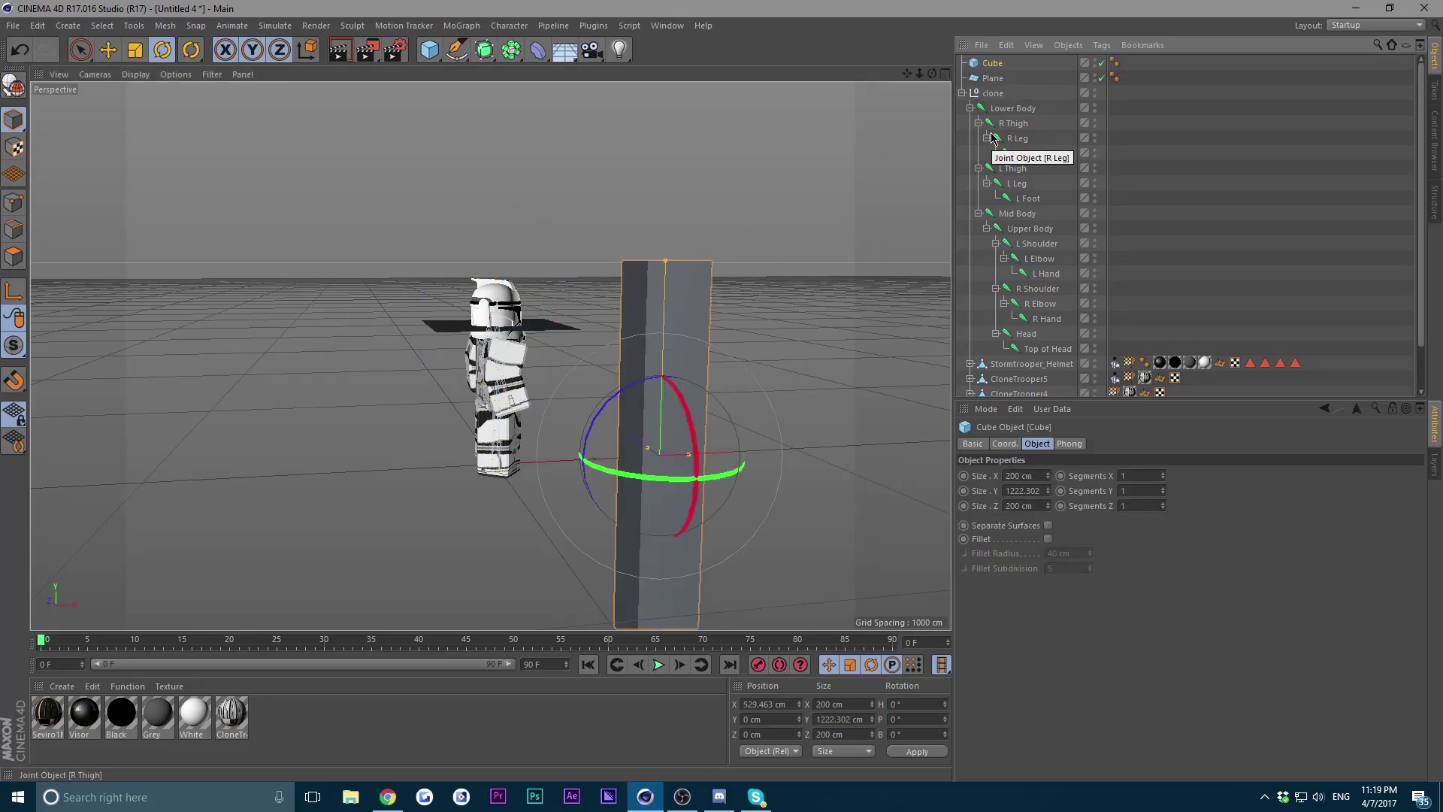
key(Delete)
drag(934, 74, 934, 74)
mouse_move(919, 74)
mouse_down()
mouse_move(906, 73)
mouse_move(932, 74)
mouse_up()
alt+drag(490, 357, 560, 334)
click(373, 360)
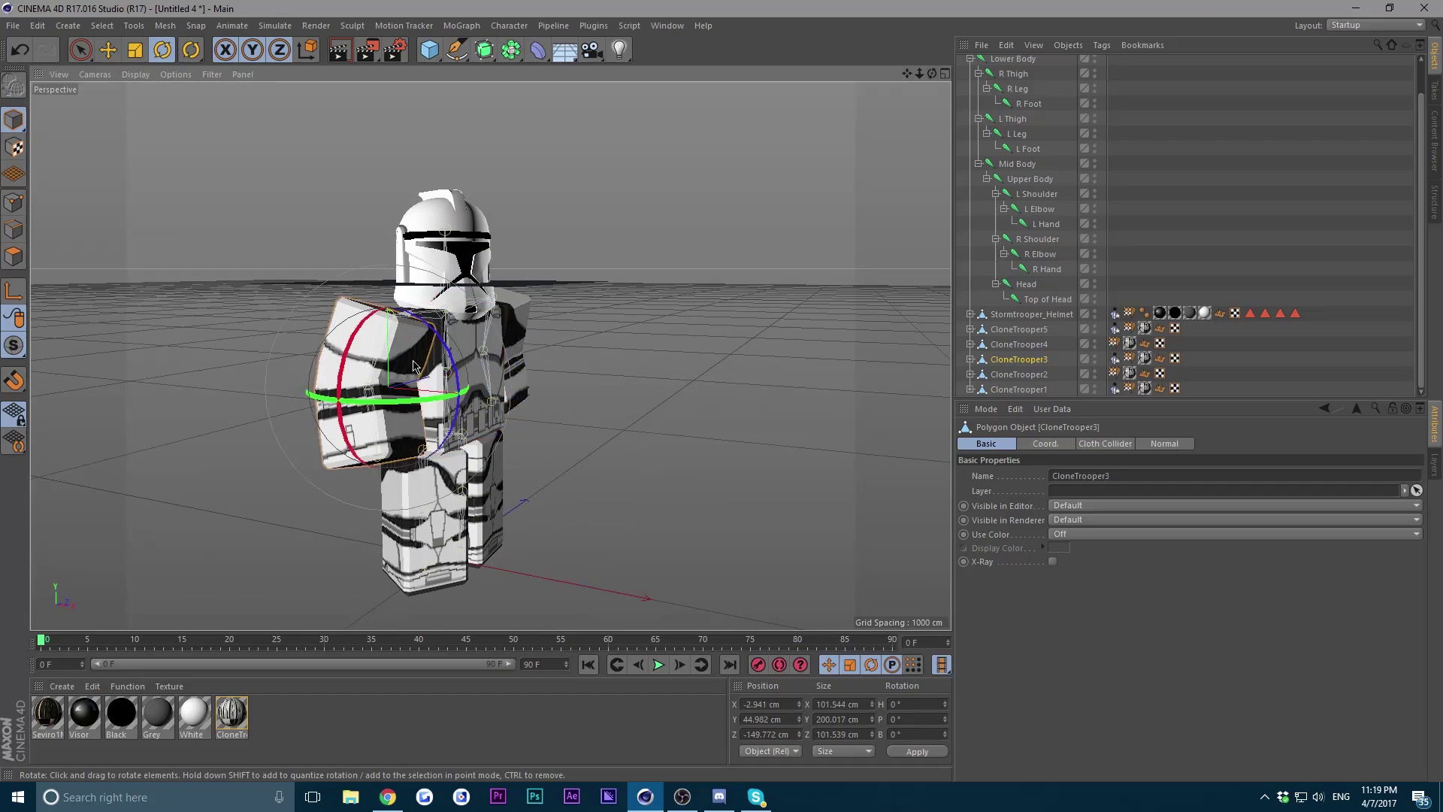
click(516, 324)
drag(931, 73, 932, 73)
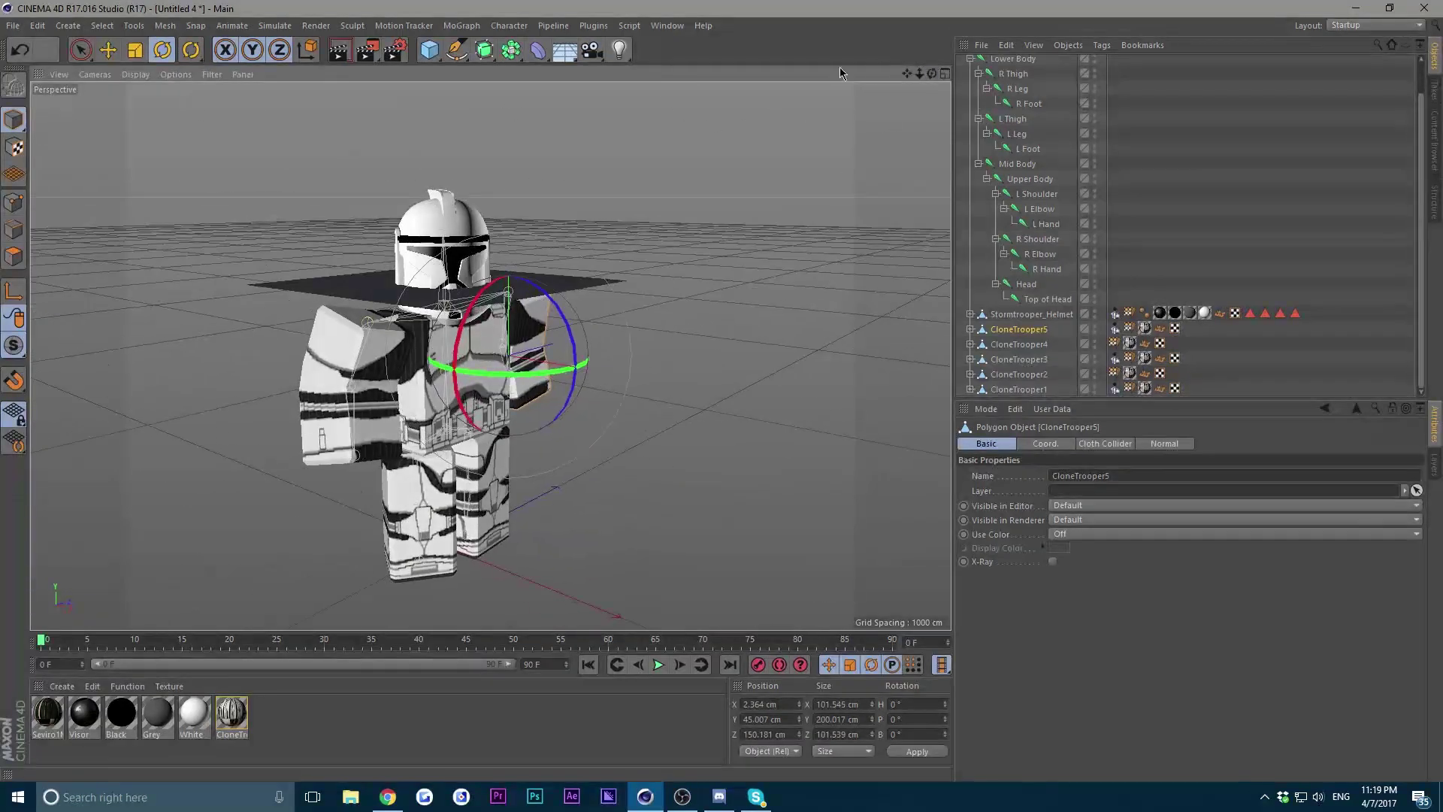
Select the plane below the helmet and convert it to an editable polygon object.
click(112, 50)
scroll(1022, 133, up, 1)
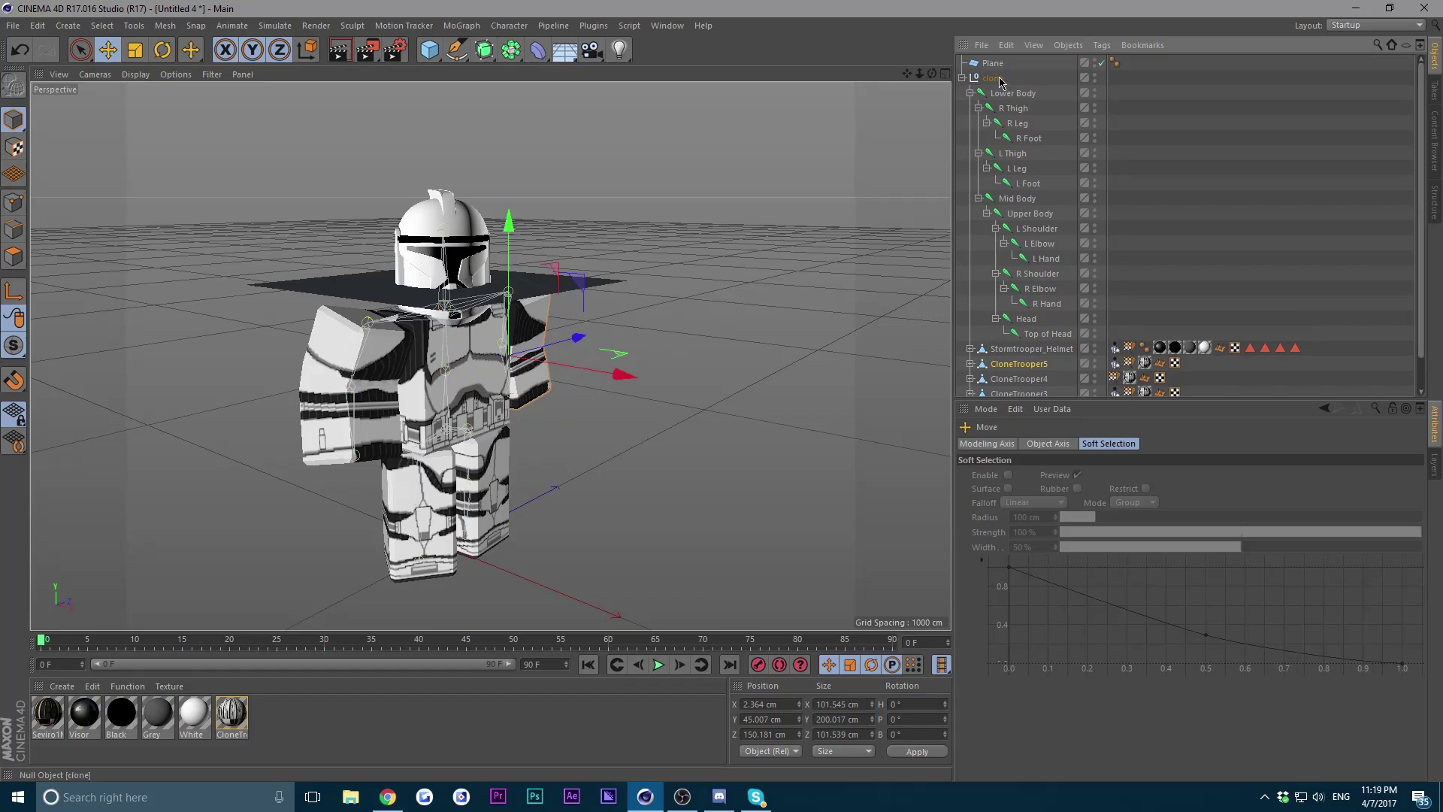
click(993, 65)
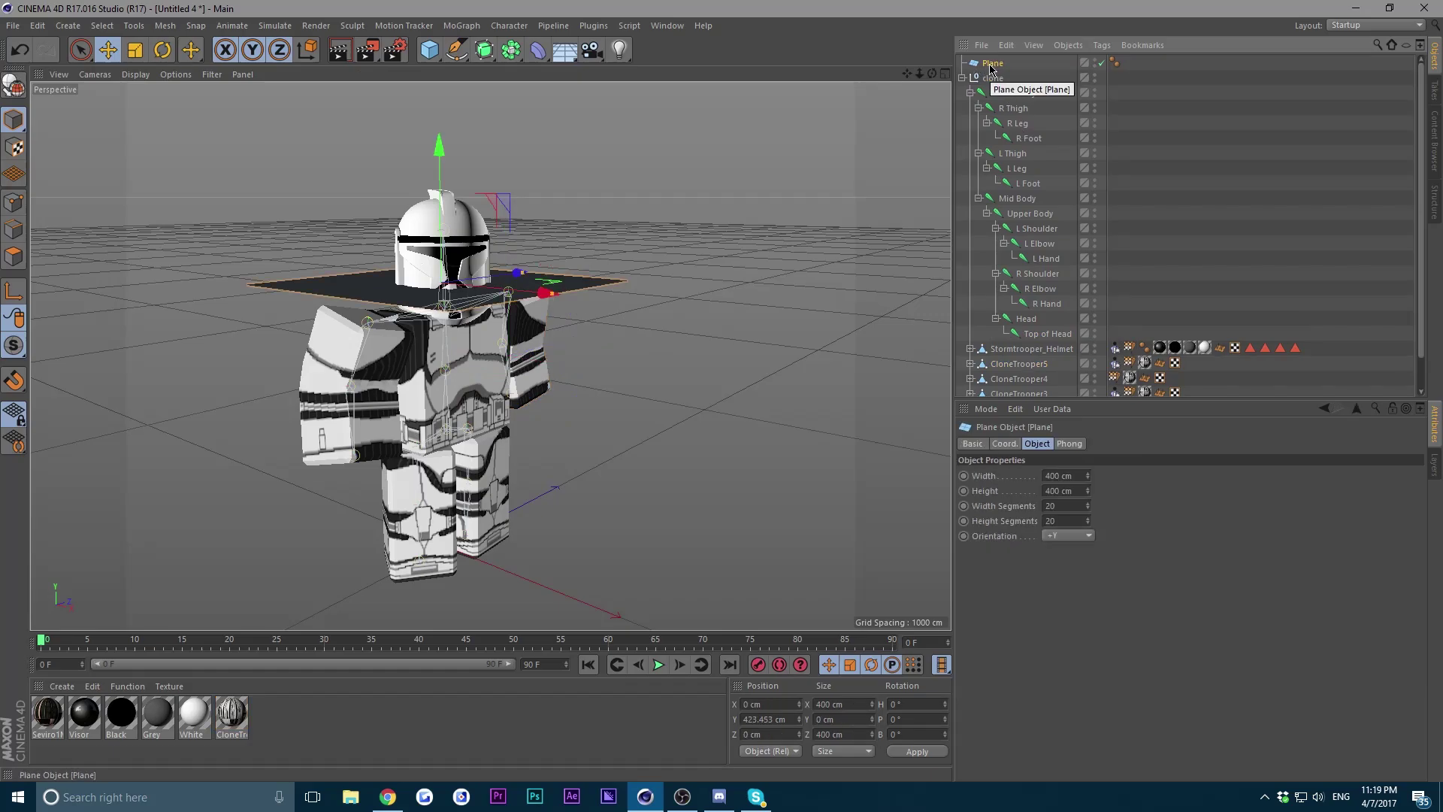
key(c)
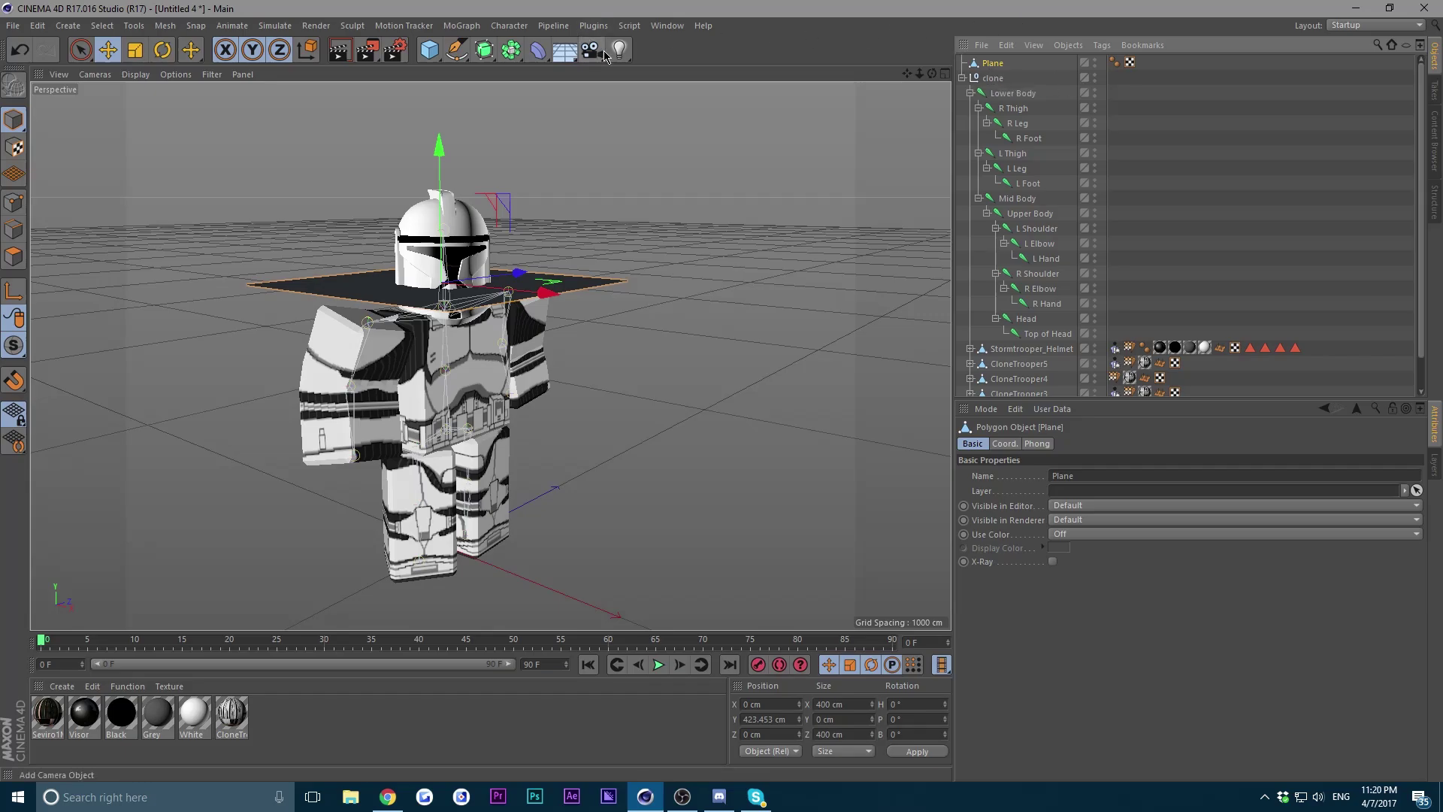
Add a Cloth Surface object and nest the plane inside it as its child.
click(284, 28)
mouse_move(280, 50)
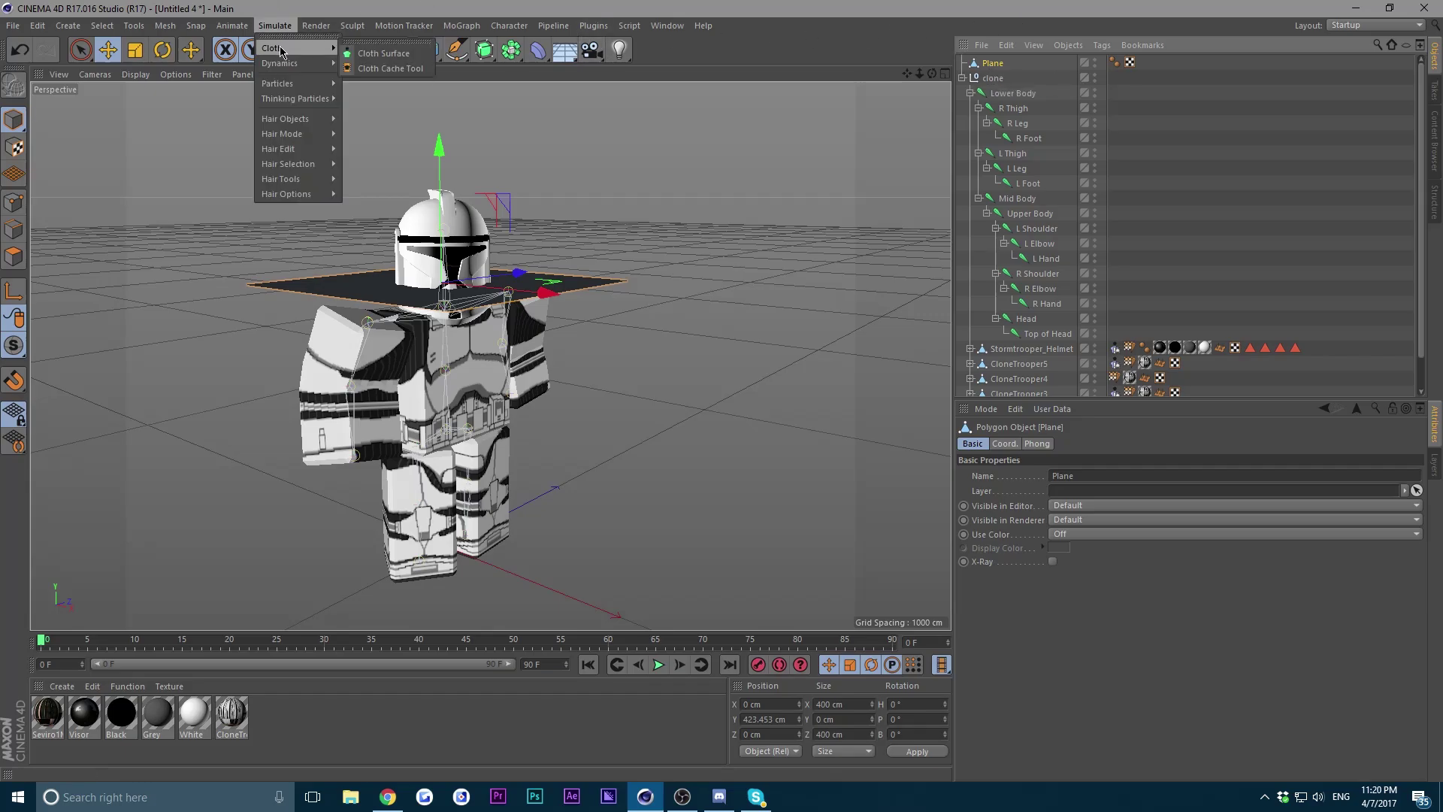
click(390, 58)
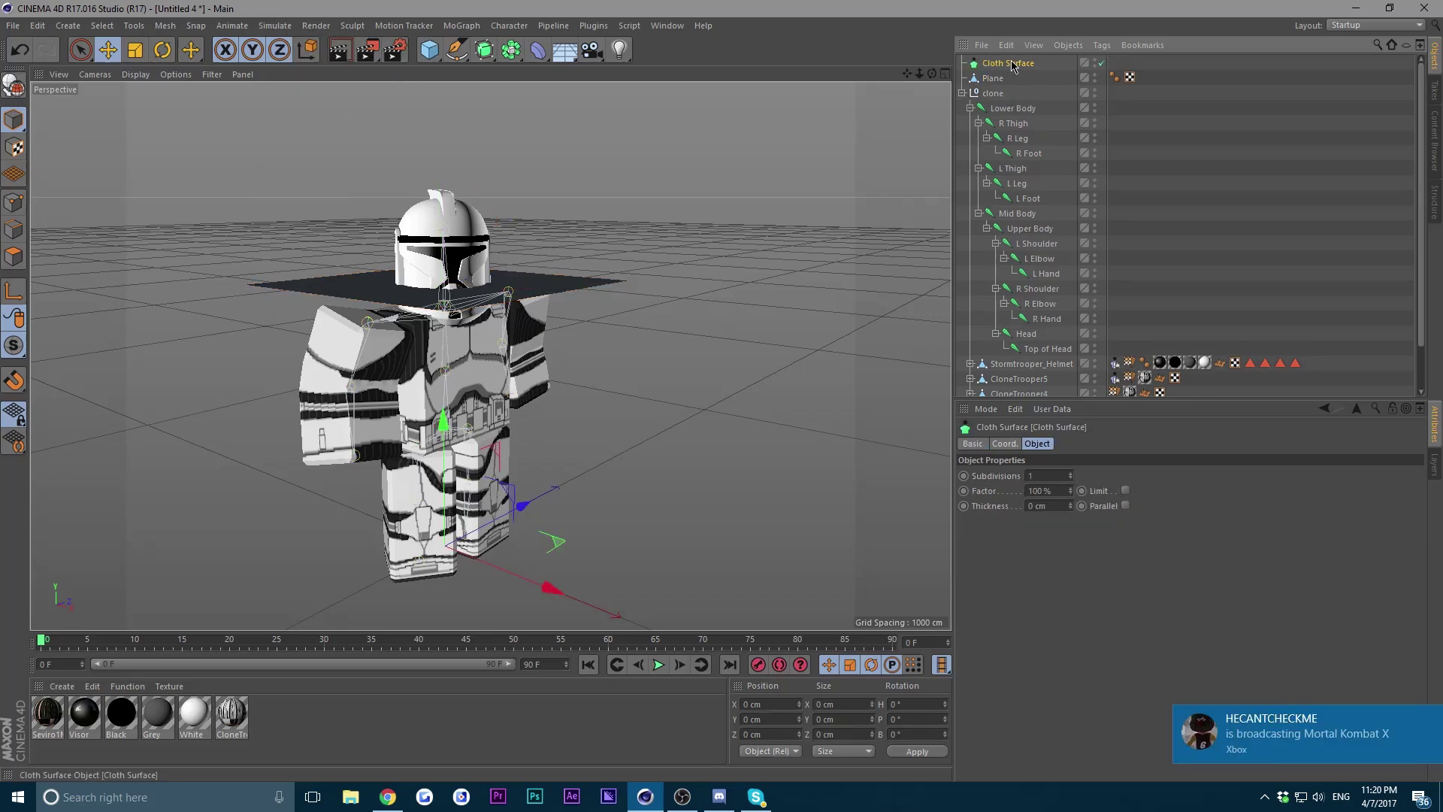
click(995, 79)
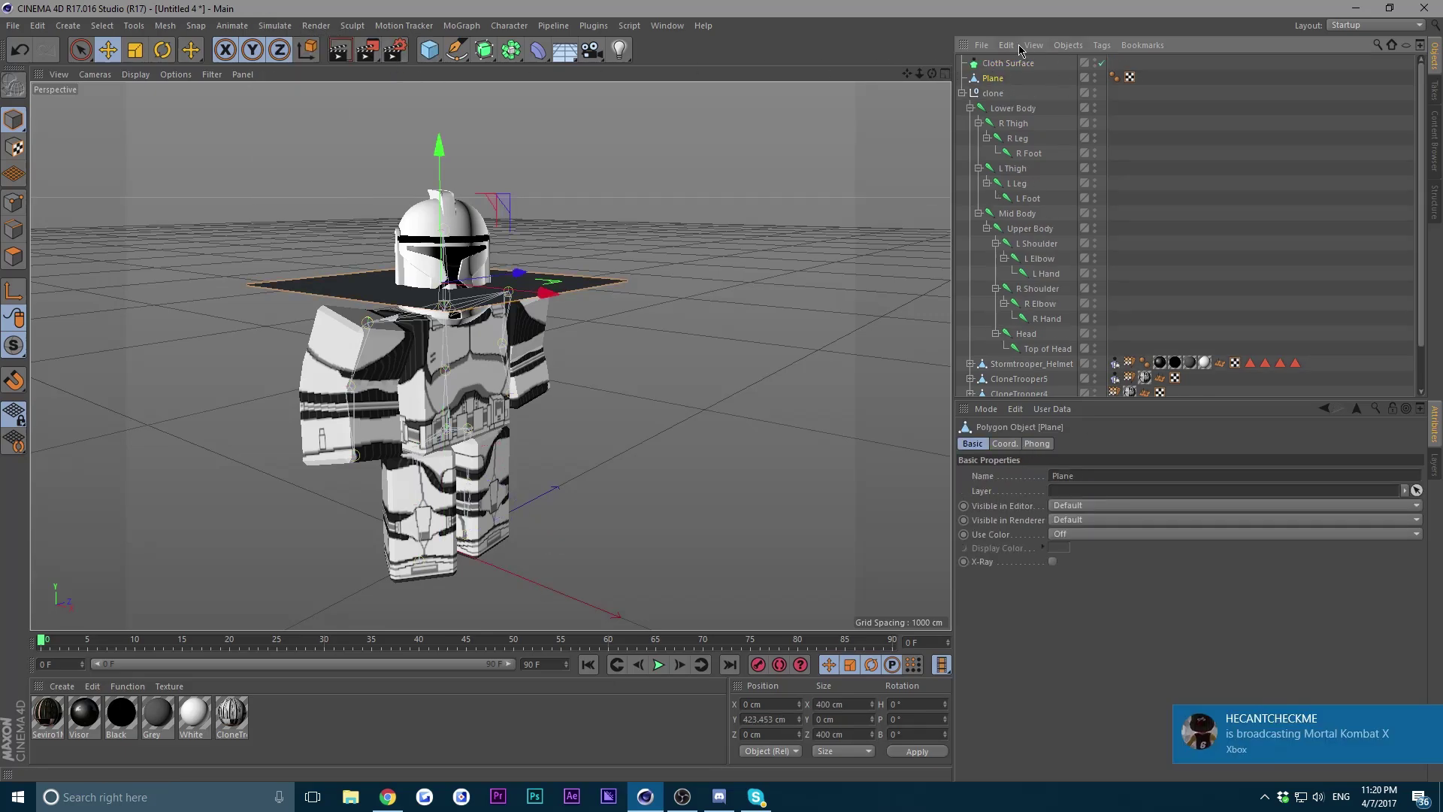
mouse_move(988, 81)
mouse_down()
mouse_move(1019, 64)
mouse_move(1002, 64)
mouse_up()
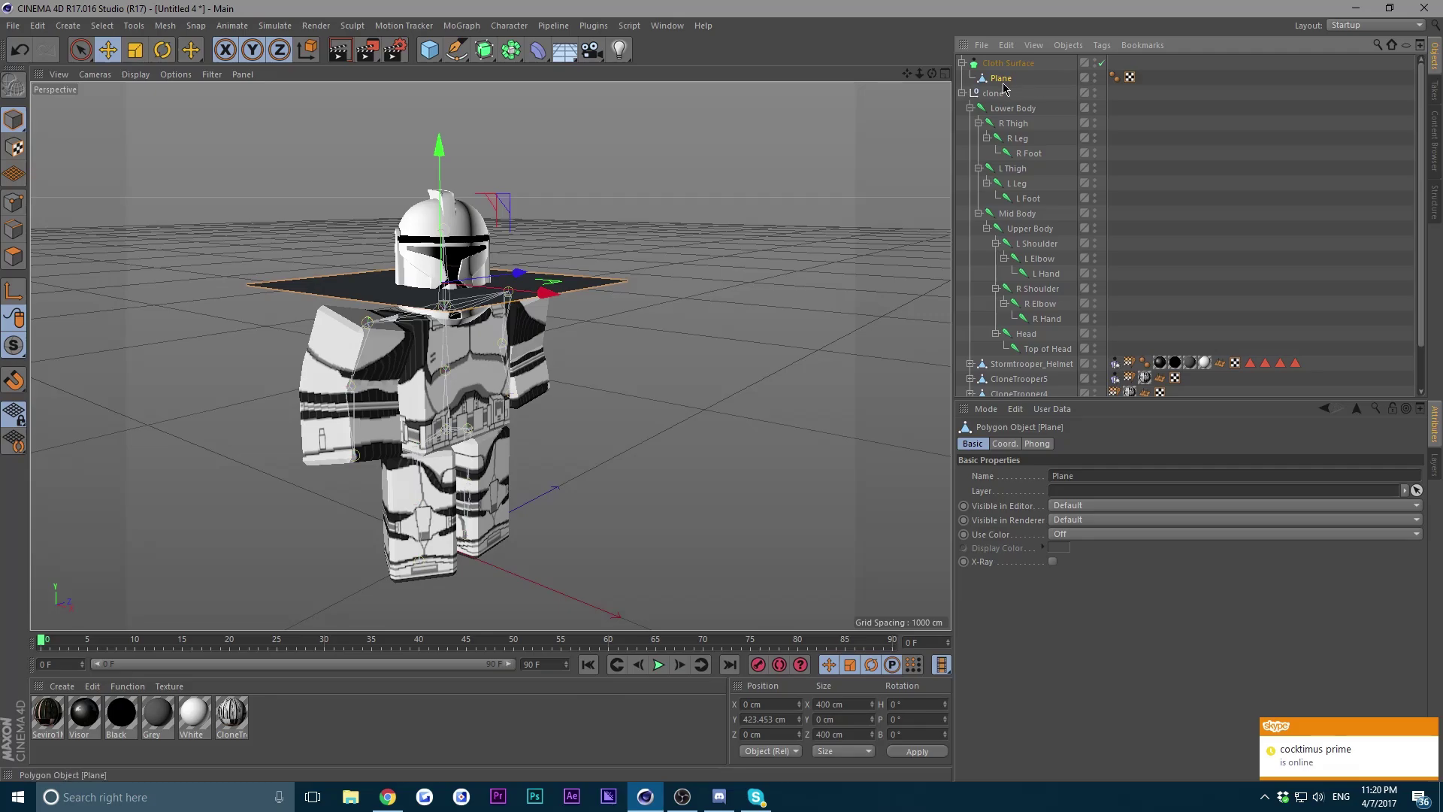
Apply a Cloth simulation tag to the plane.
right_click(1002, 82)
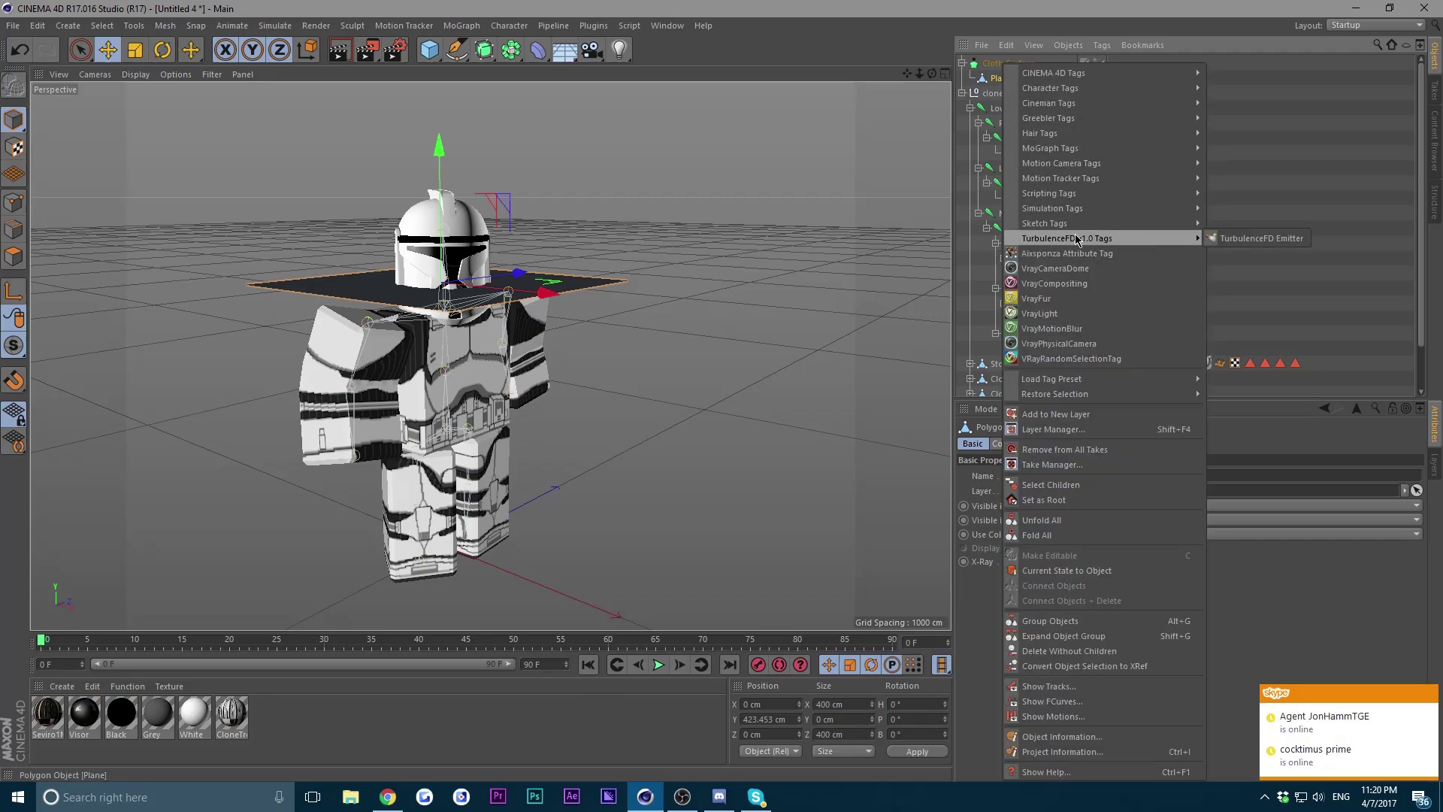
mouse_move(1079, 210)
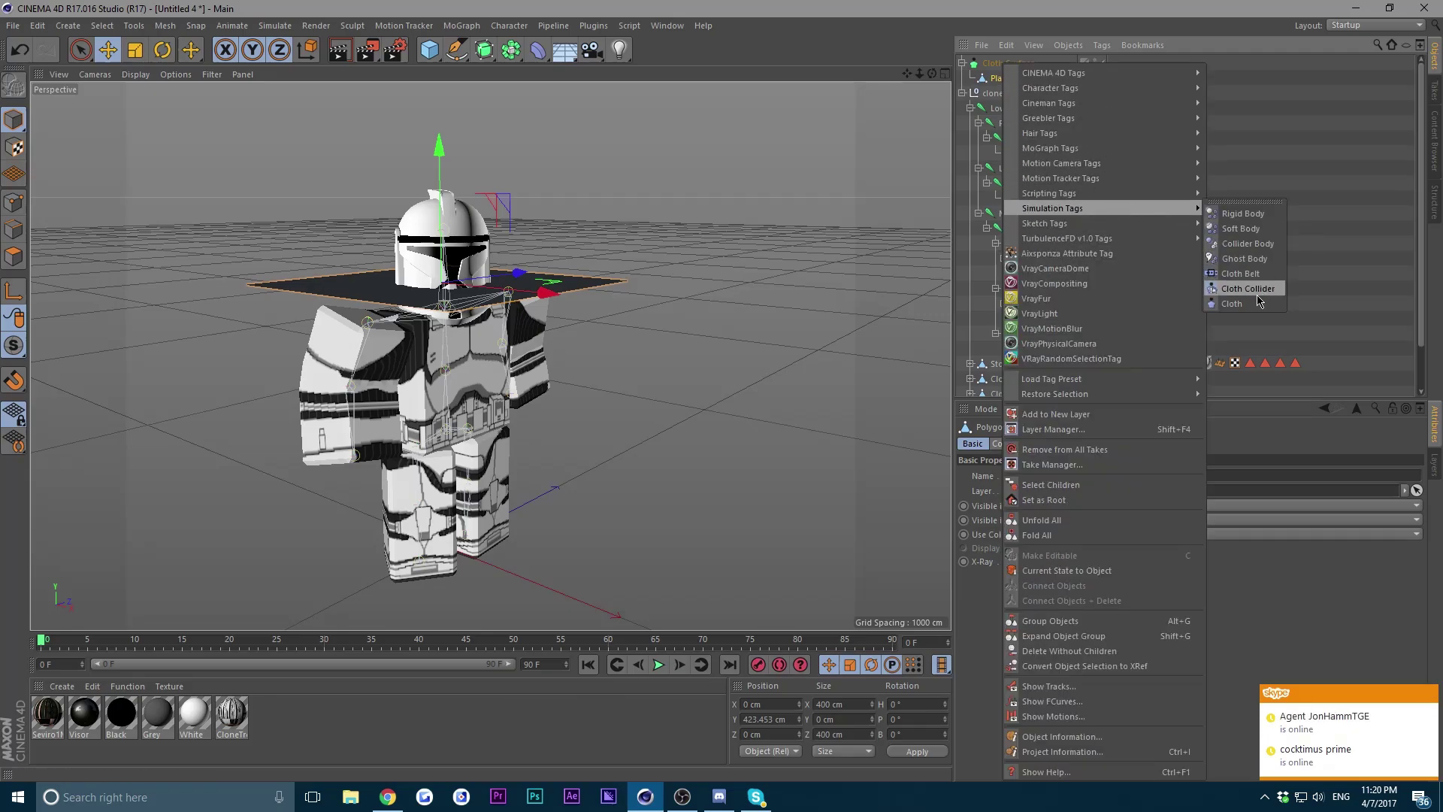
click(1232, 303)
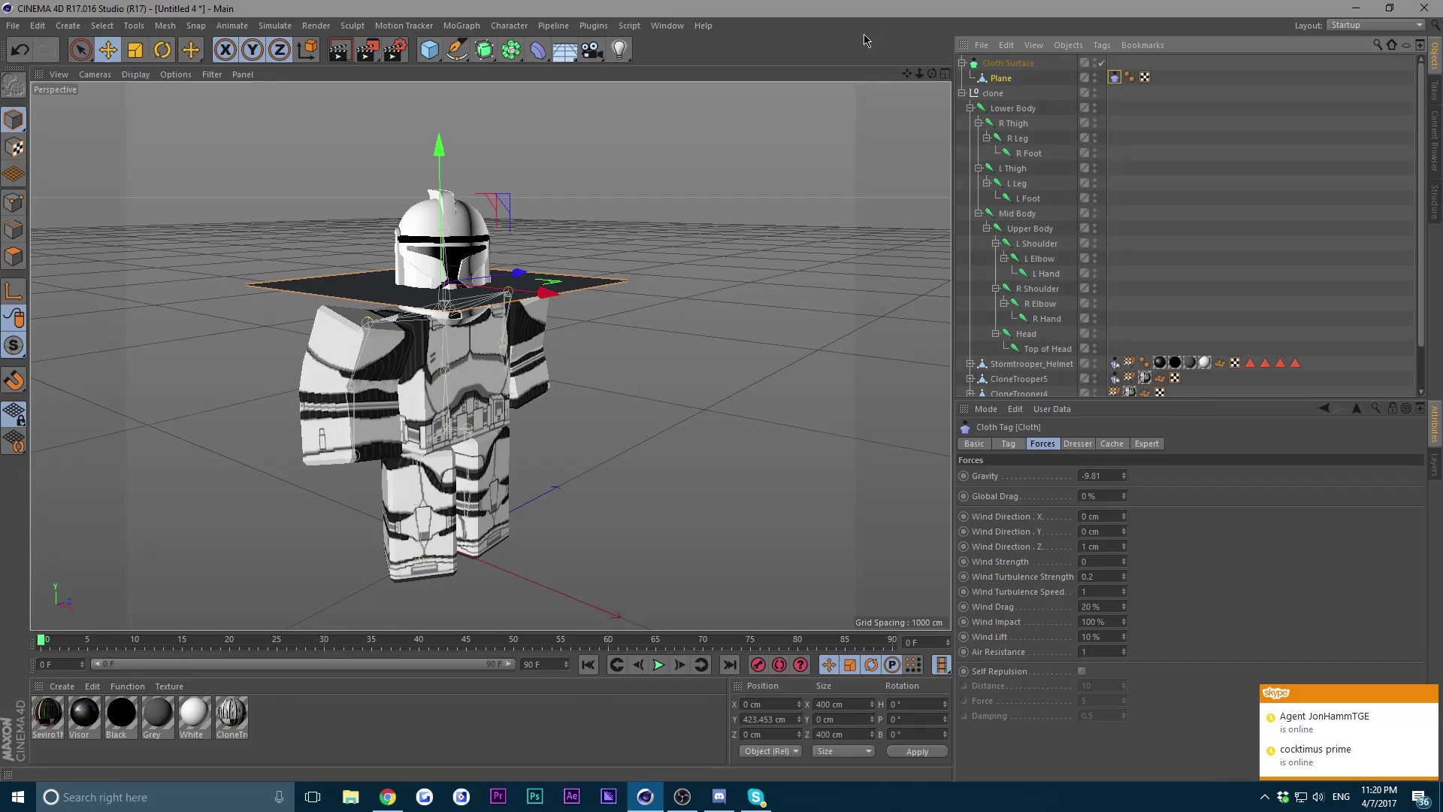
In the plane's cloth forces, set Wind Strength to 5 and Wind Direction Y to -1 cm.
mouse_move(931, 74)
mouse_down()
mouse_move(908, 74)
mouse_move(896, 37)
mouse_move(932, 101)
mouse_move(932, 75)
mouse_move(907, 80)
mouse_move(967, 93)
mouse_move(935, 74)
mouse_move(985, 76)
mouse_move(922, 76)
mouse_up()
click(1077, 444)
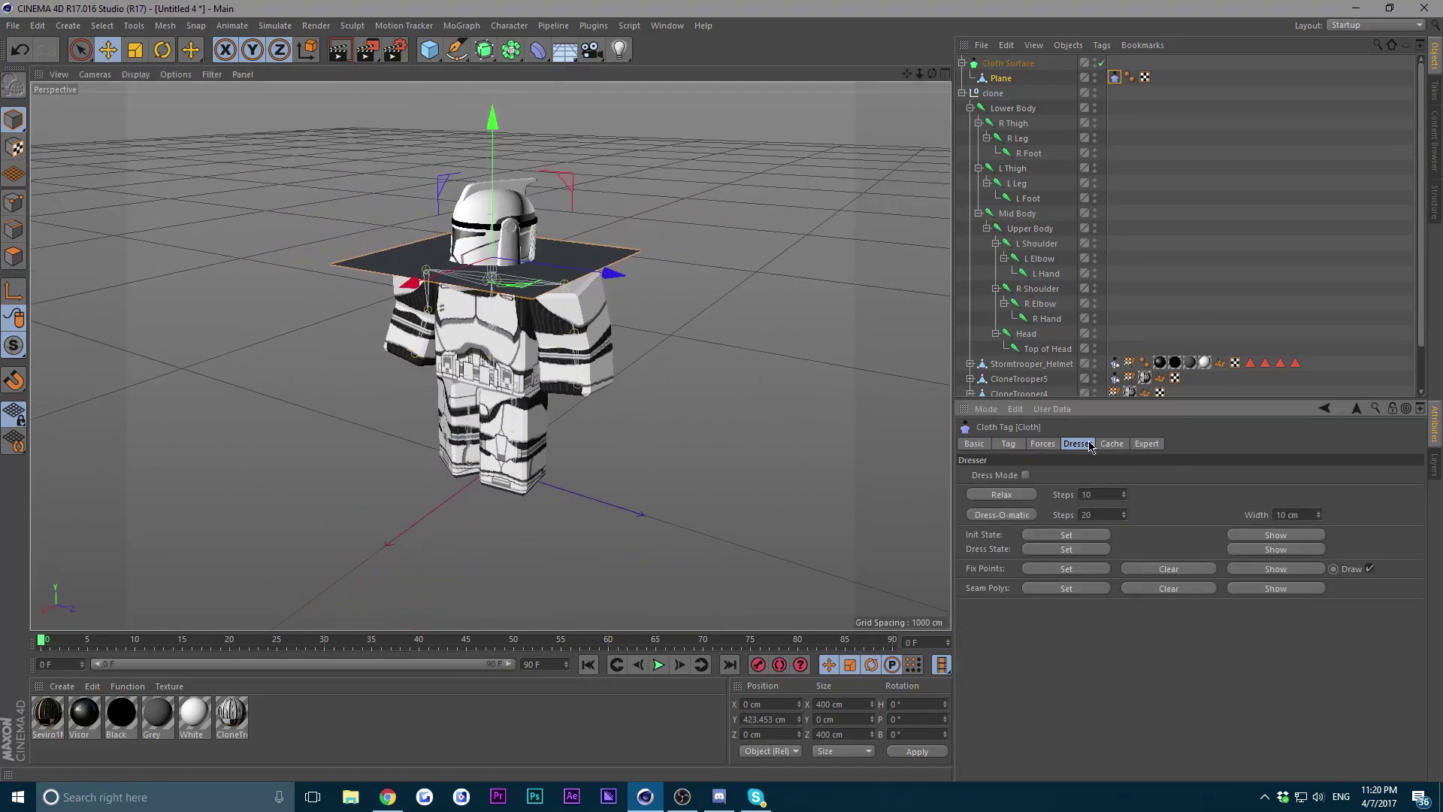
click(1111, 443)
click(1042, 444)
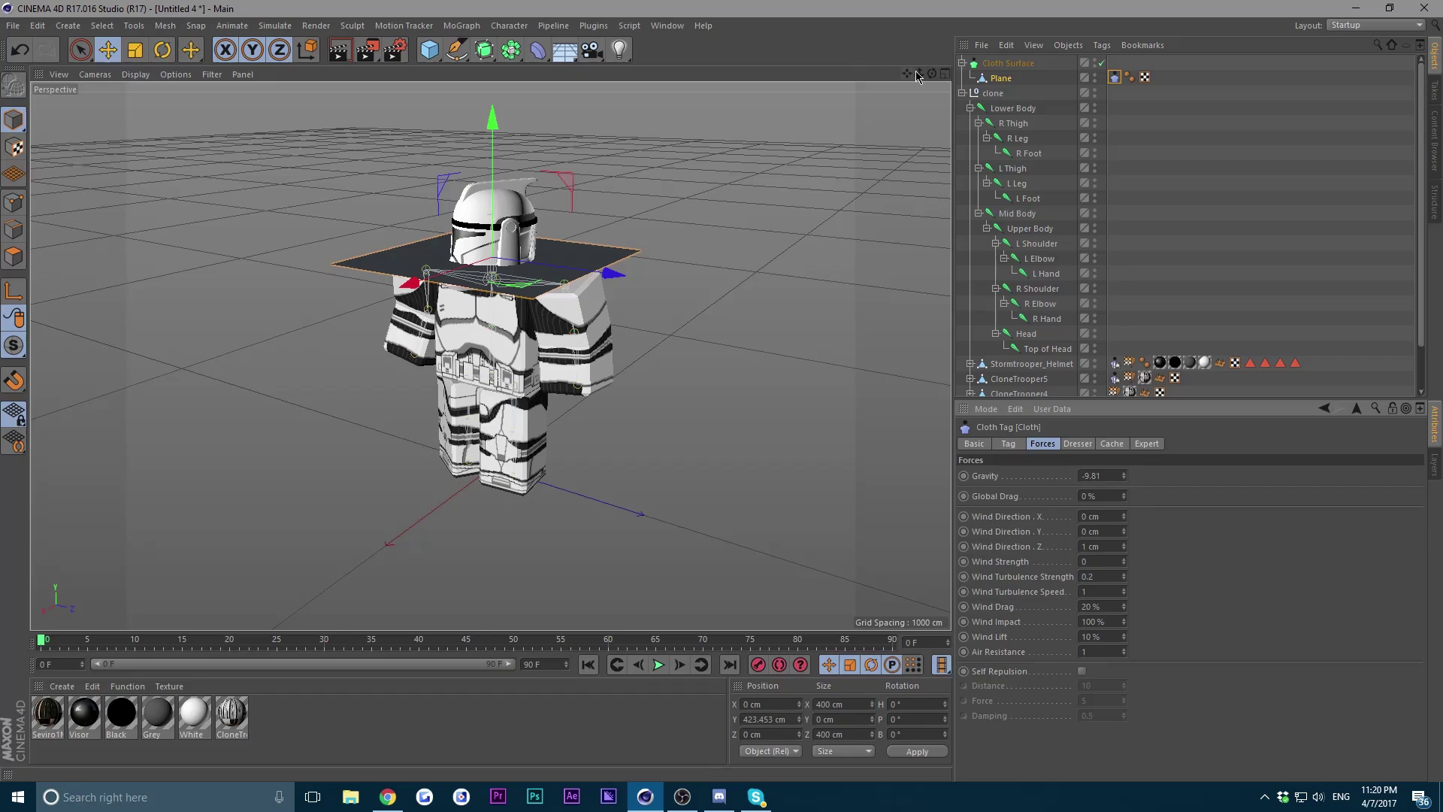
drag(919, 73, 928, 127)
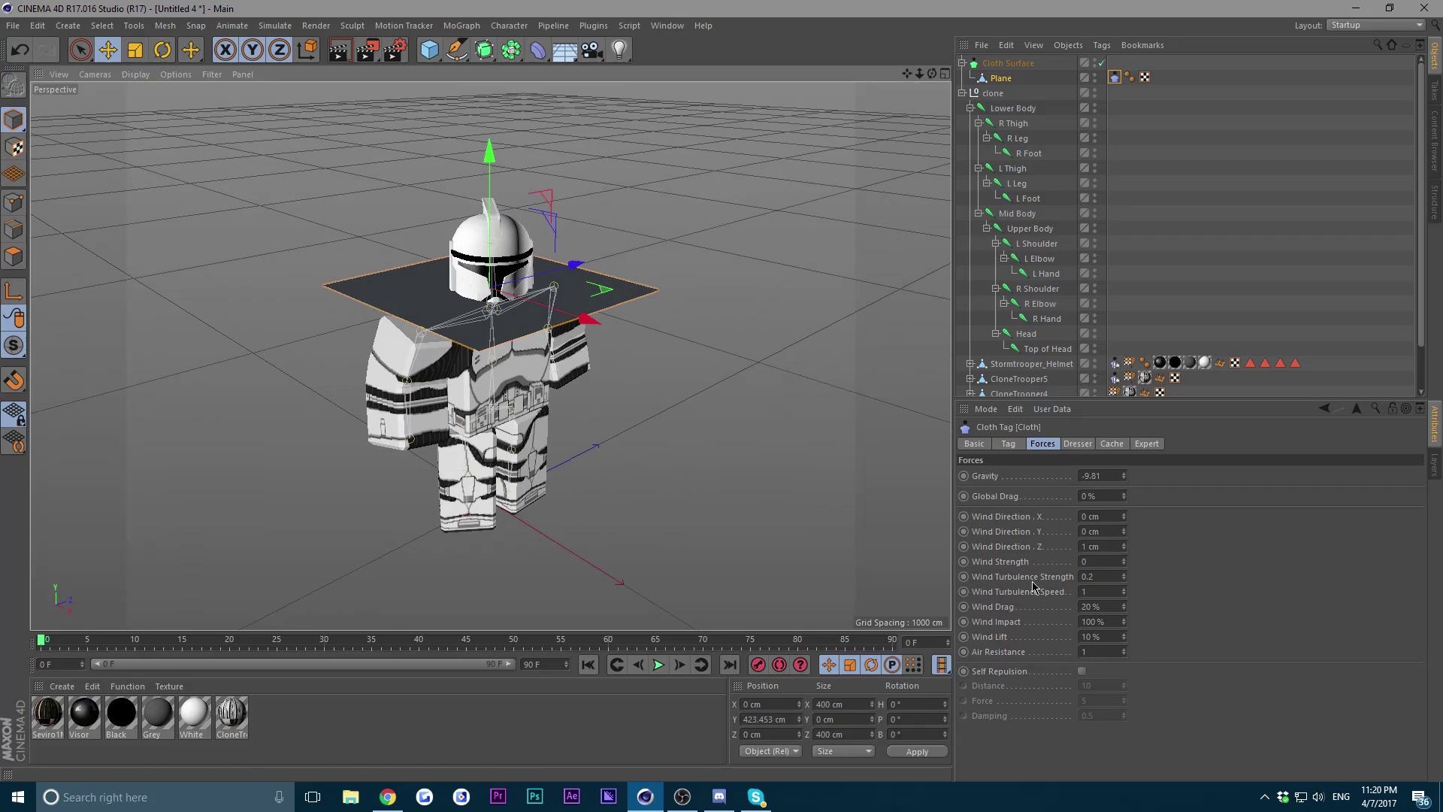
double_click(1088, 560)
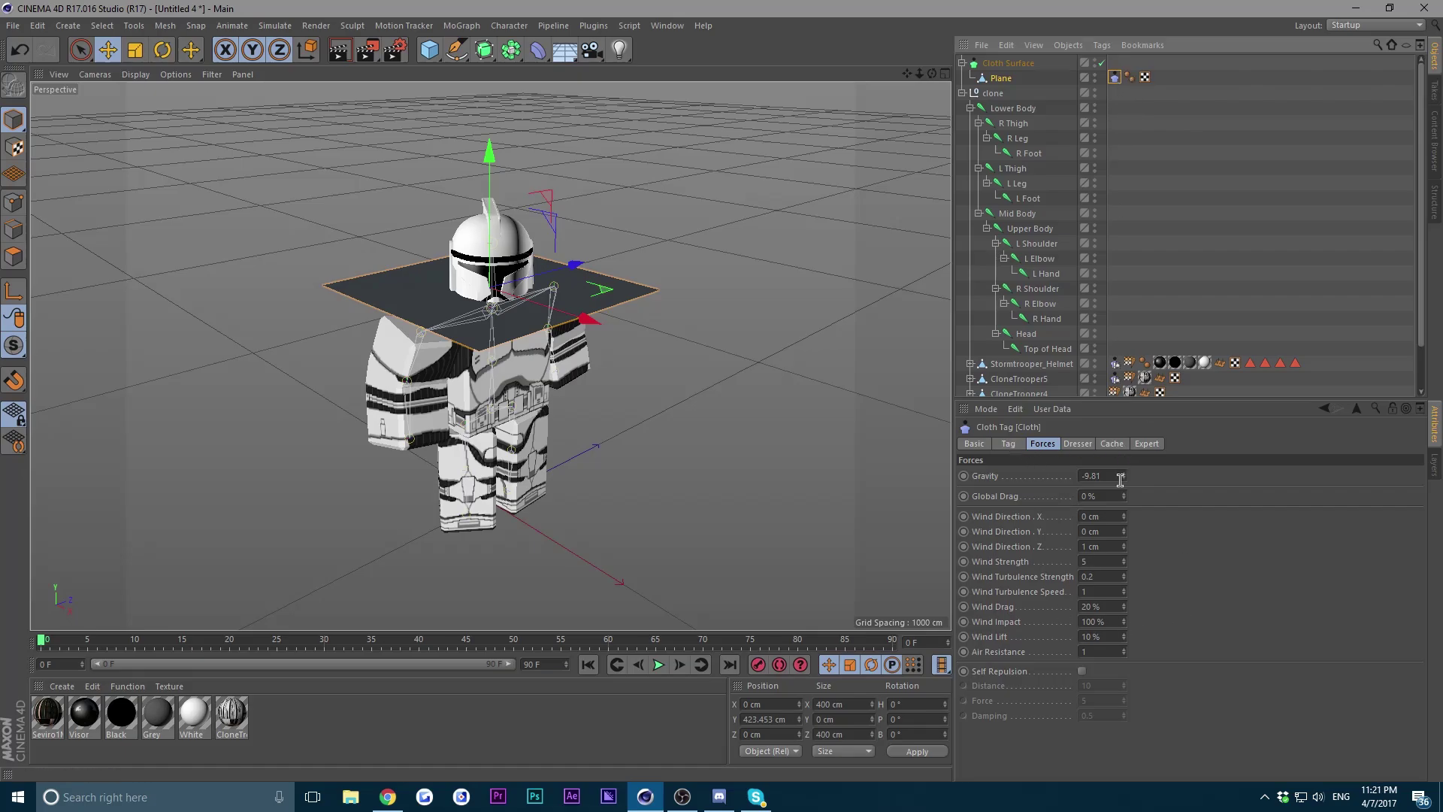
click(986, 535)
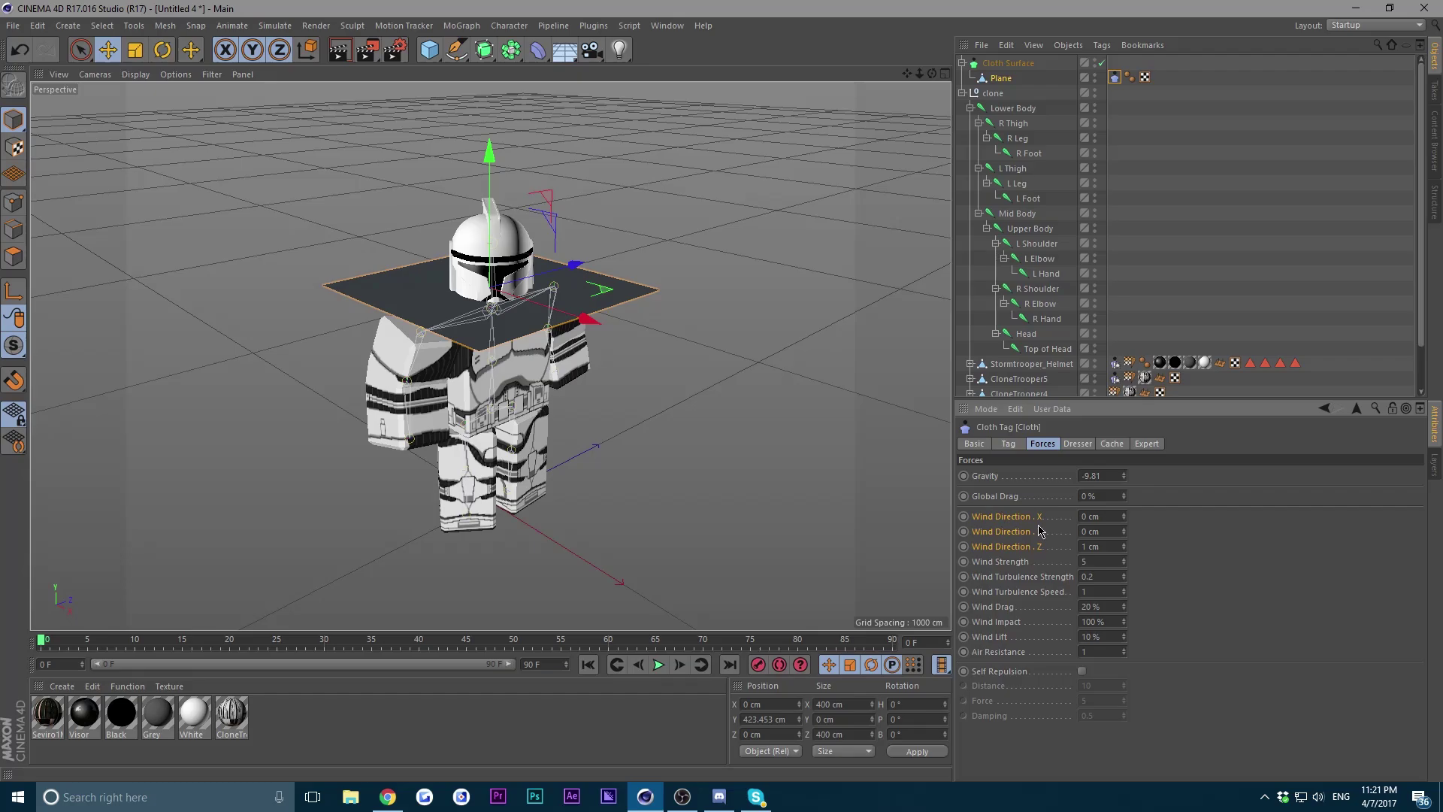
click(1104, 529)
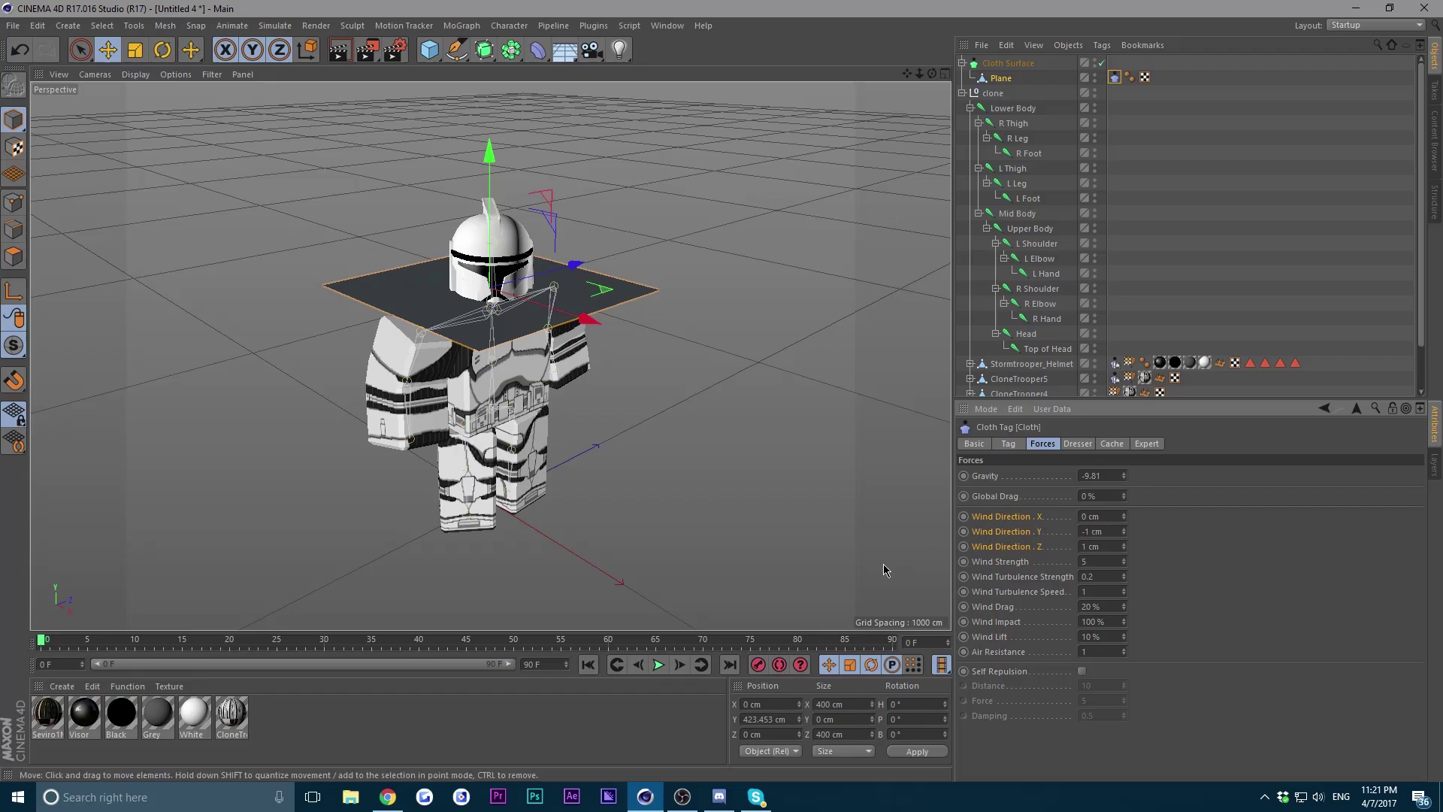
Try moving the plane along Z to about -109 cm, and undo the move.
drag(918, 72, 913, 81)
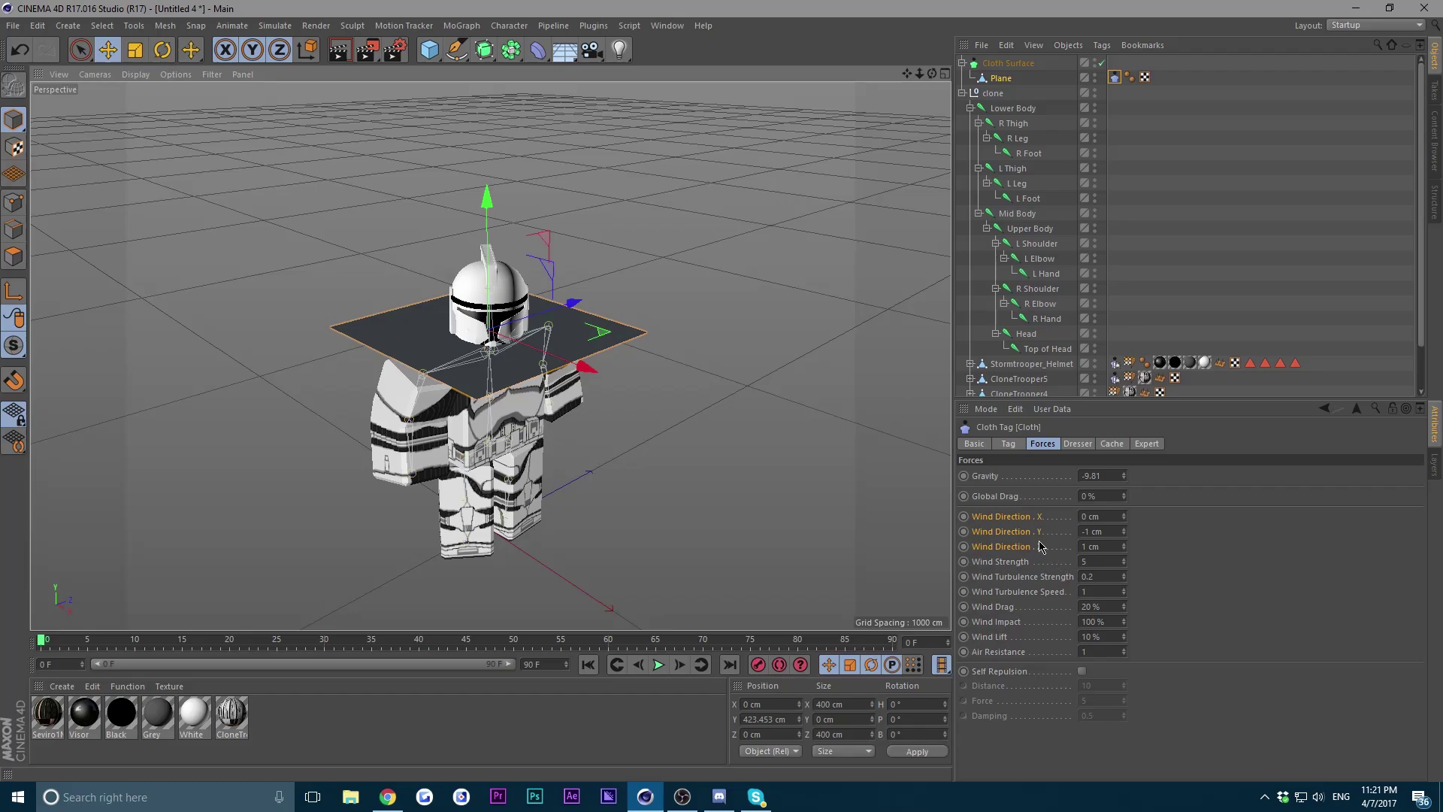
drag(555, 311, 609, 381)
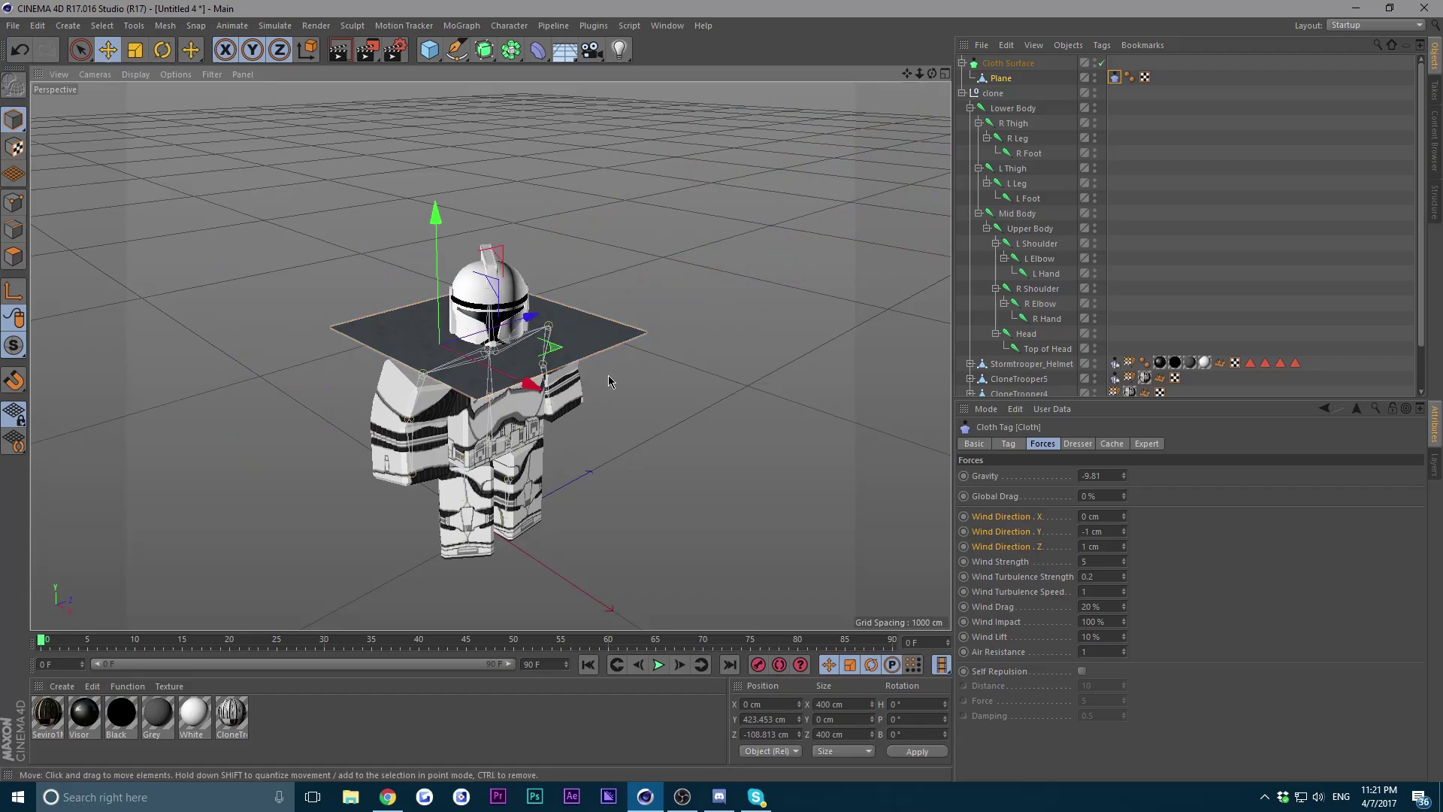
key(ctrl+z)
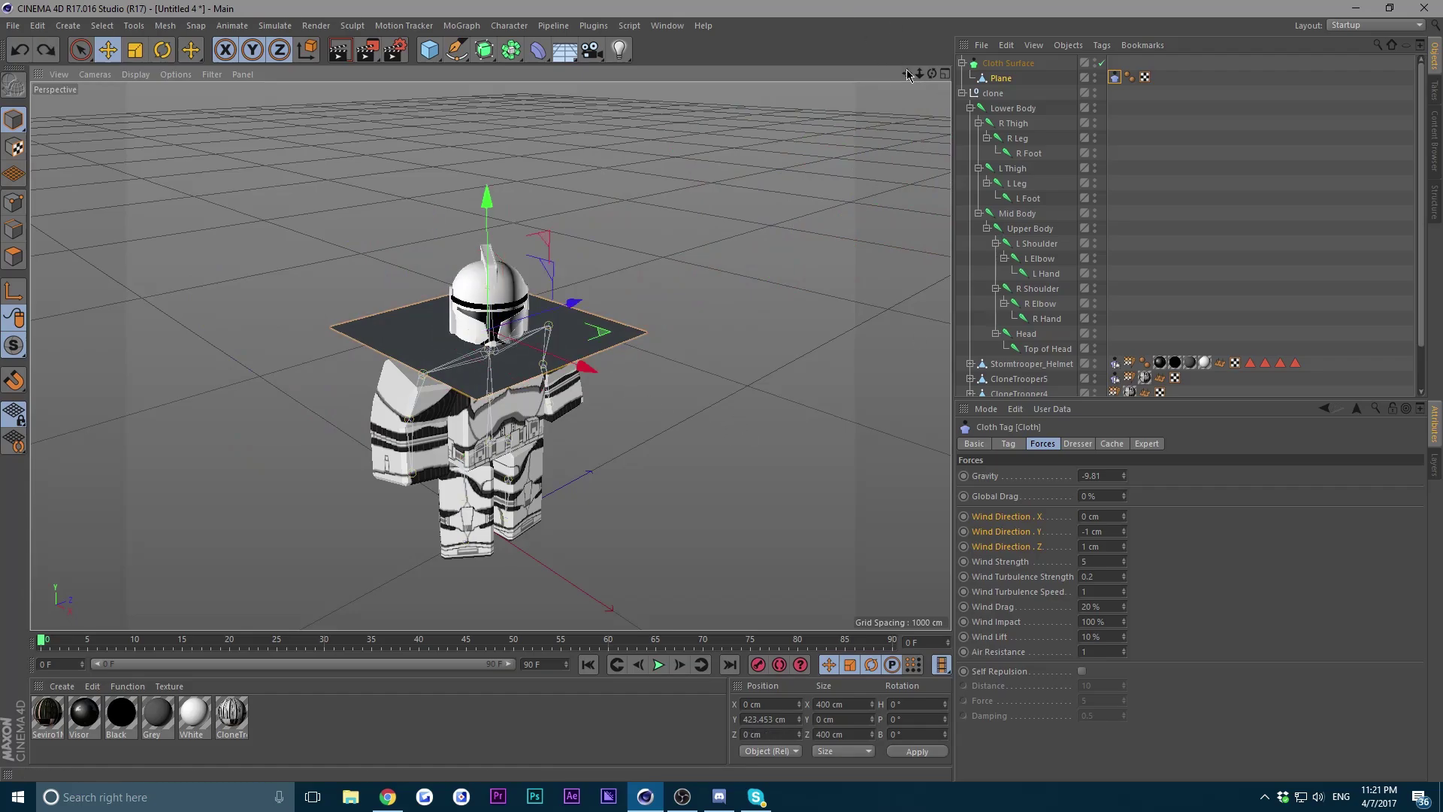
Deselect the plane, play the cloth simulation to see how it drapes over the body, and return the timeline to frame 0.
drag(907, 73, 931, 90)
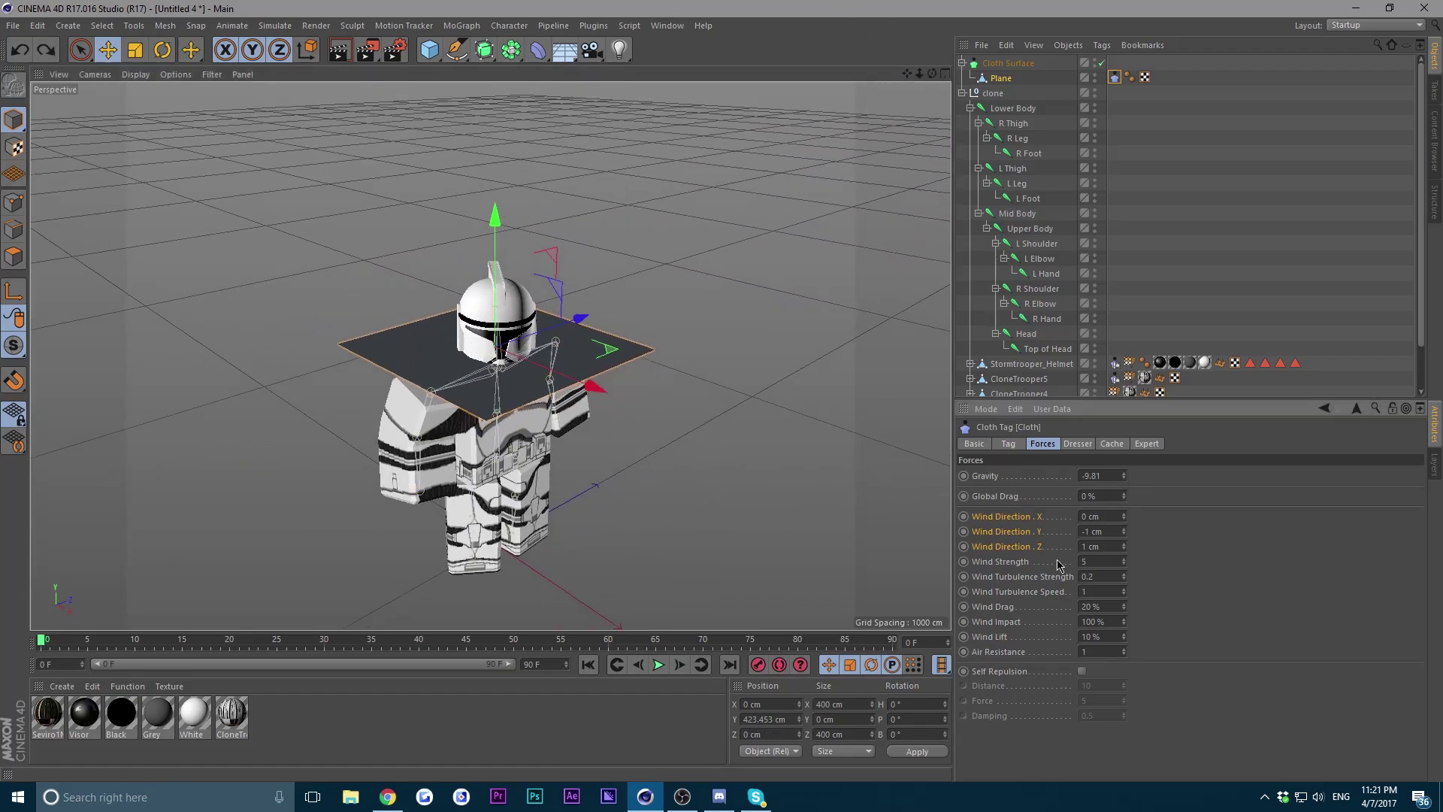
key(Return)
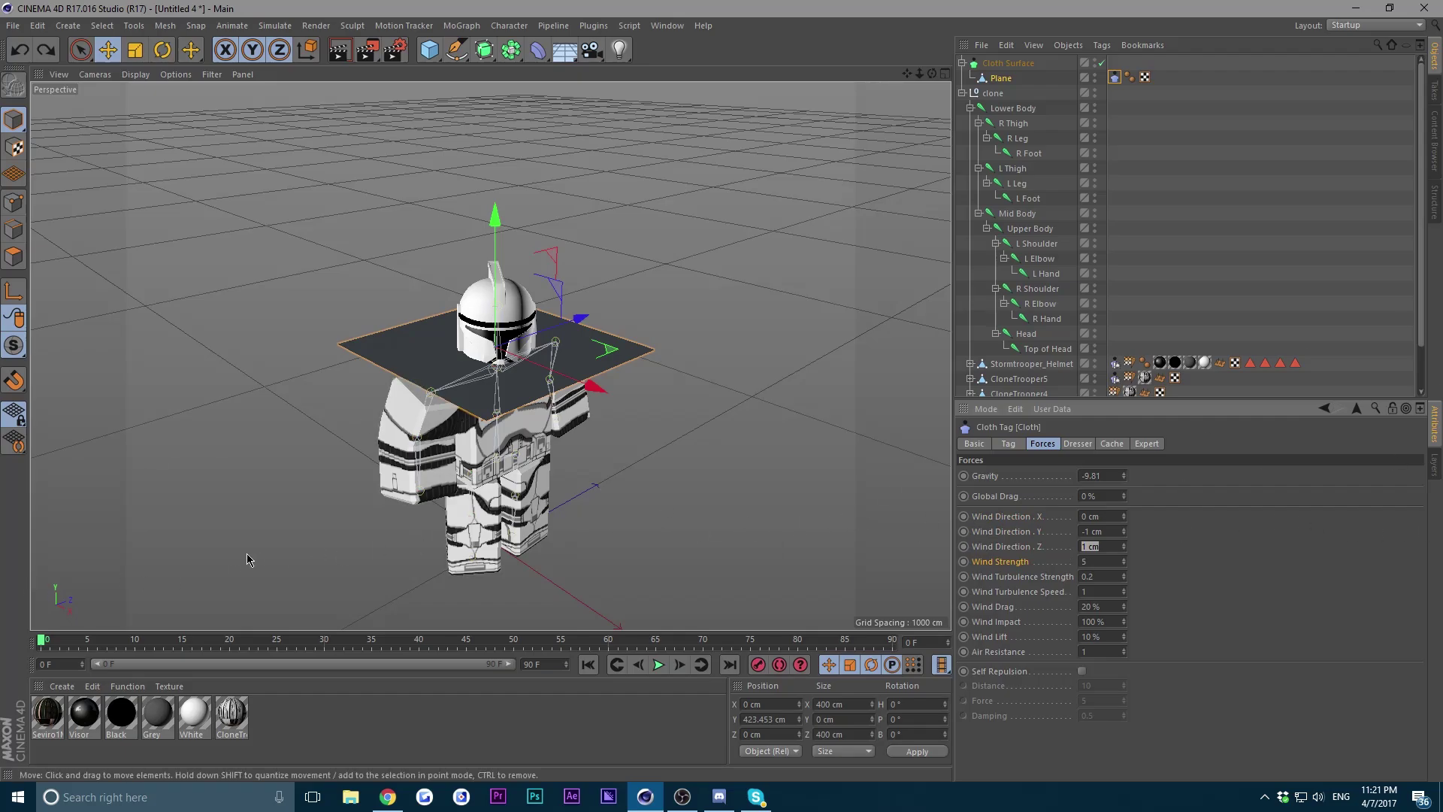
click(905, 91)
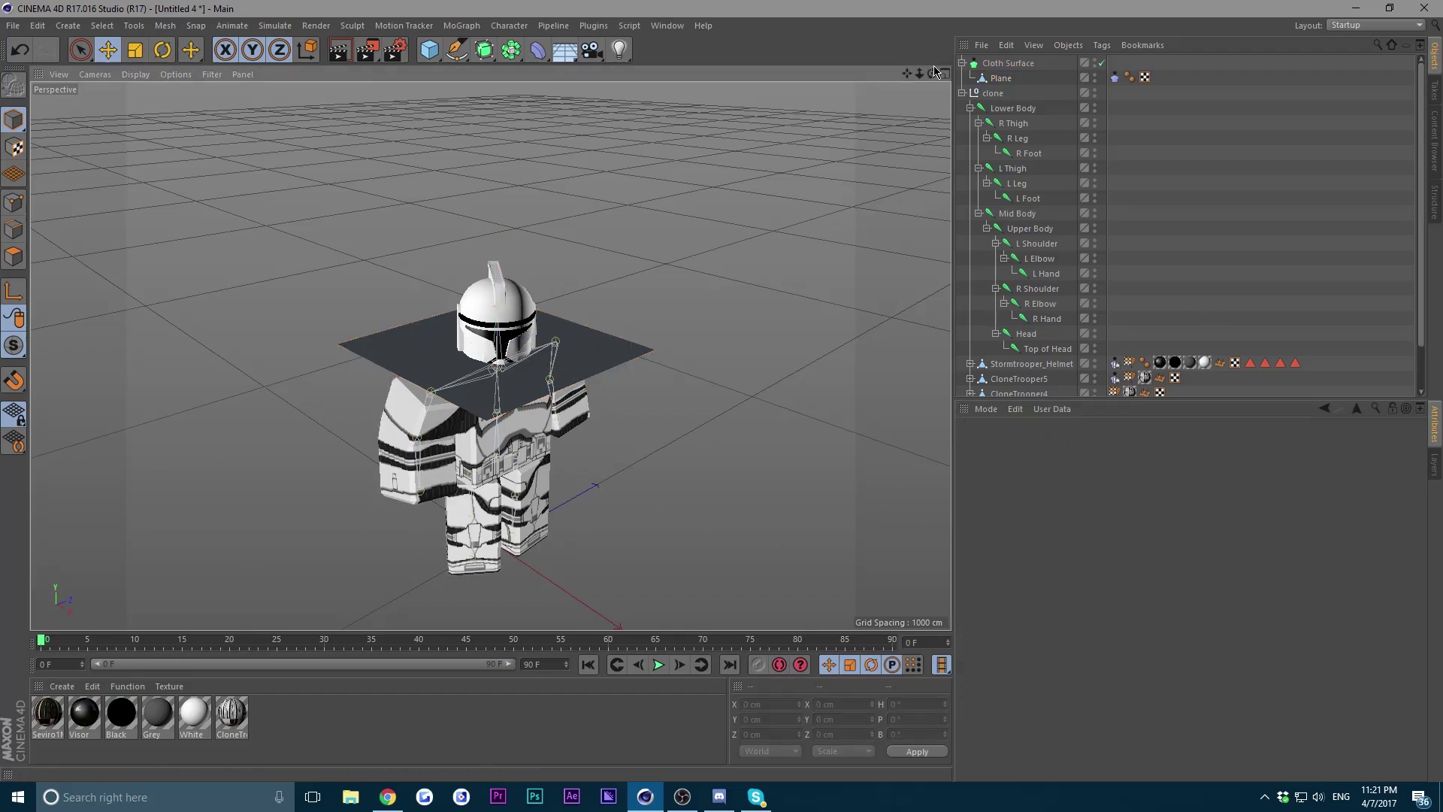
drag(923, 74, 898, 120)
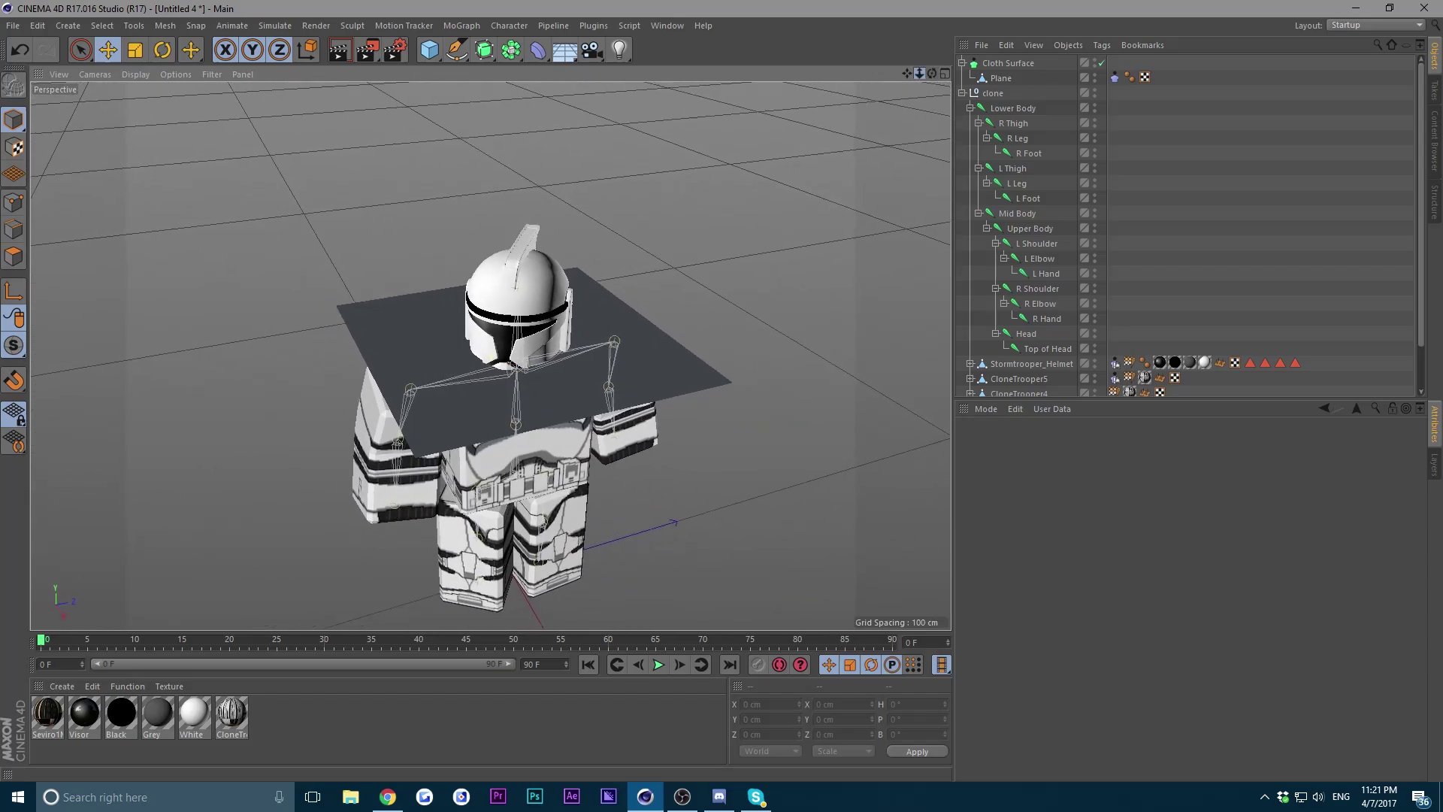
drag(919, 72, 962, 28)
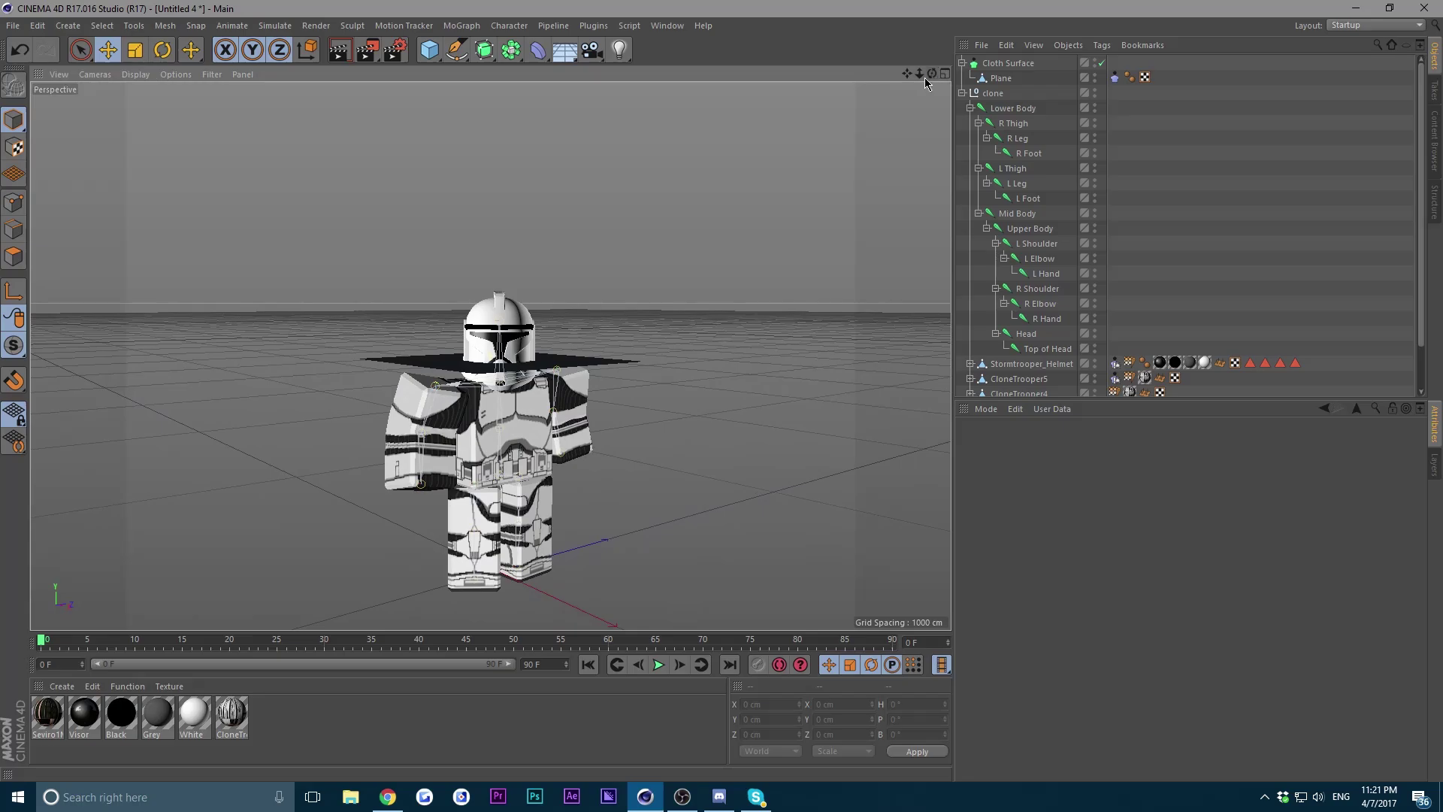
drag(919, 74, 895, 15)
drag(919, 73, 919, 113)
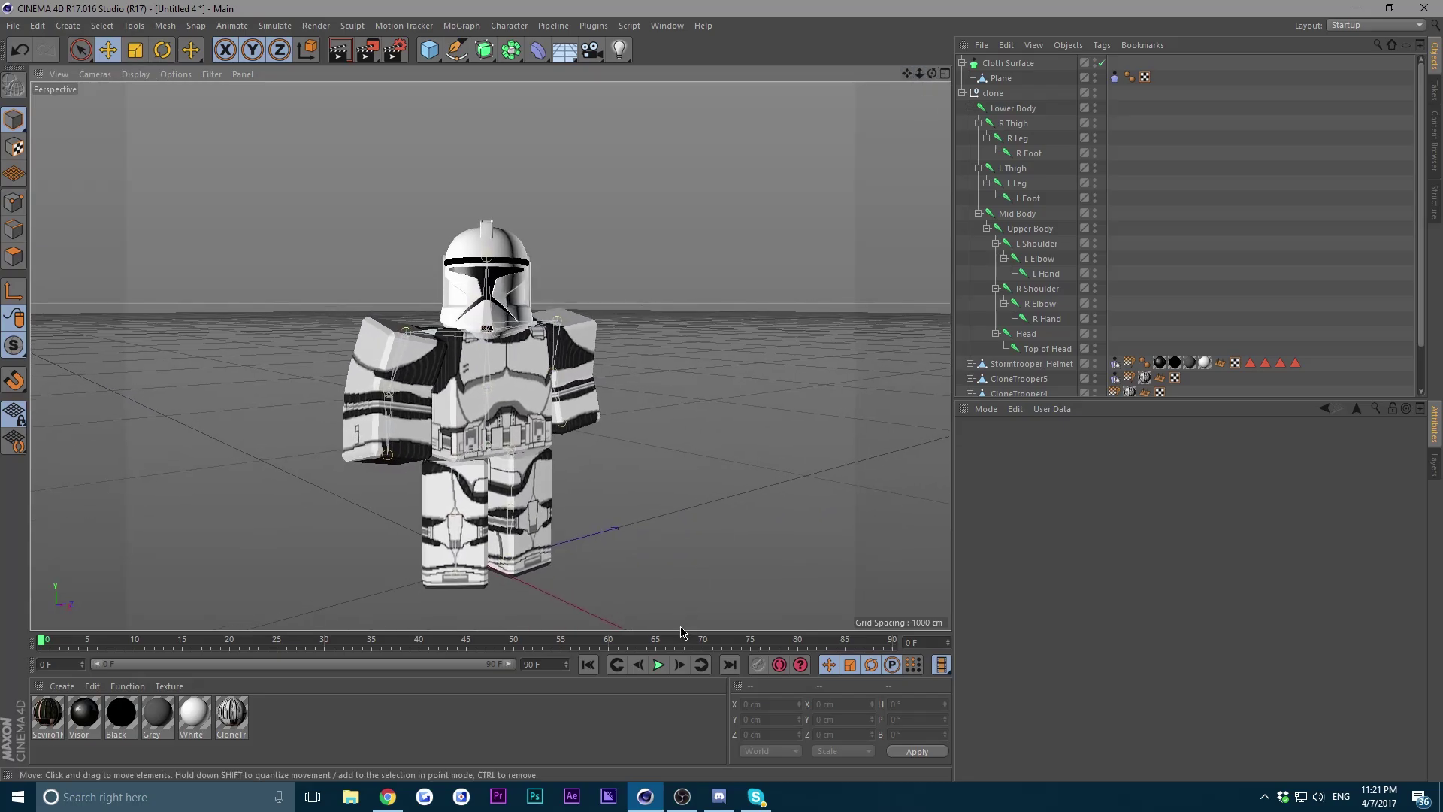
click(660, 664)
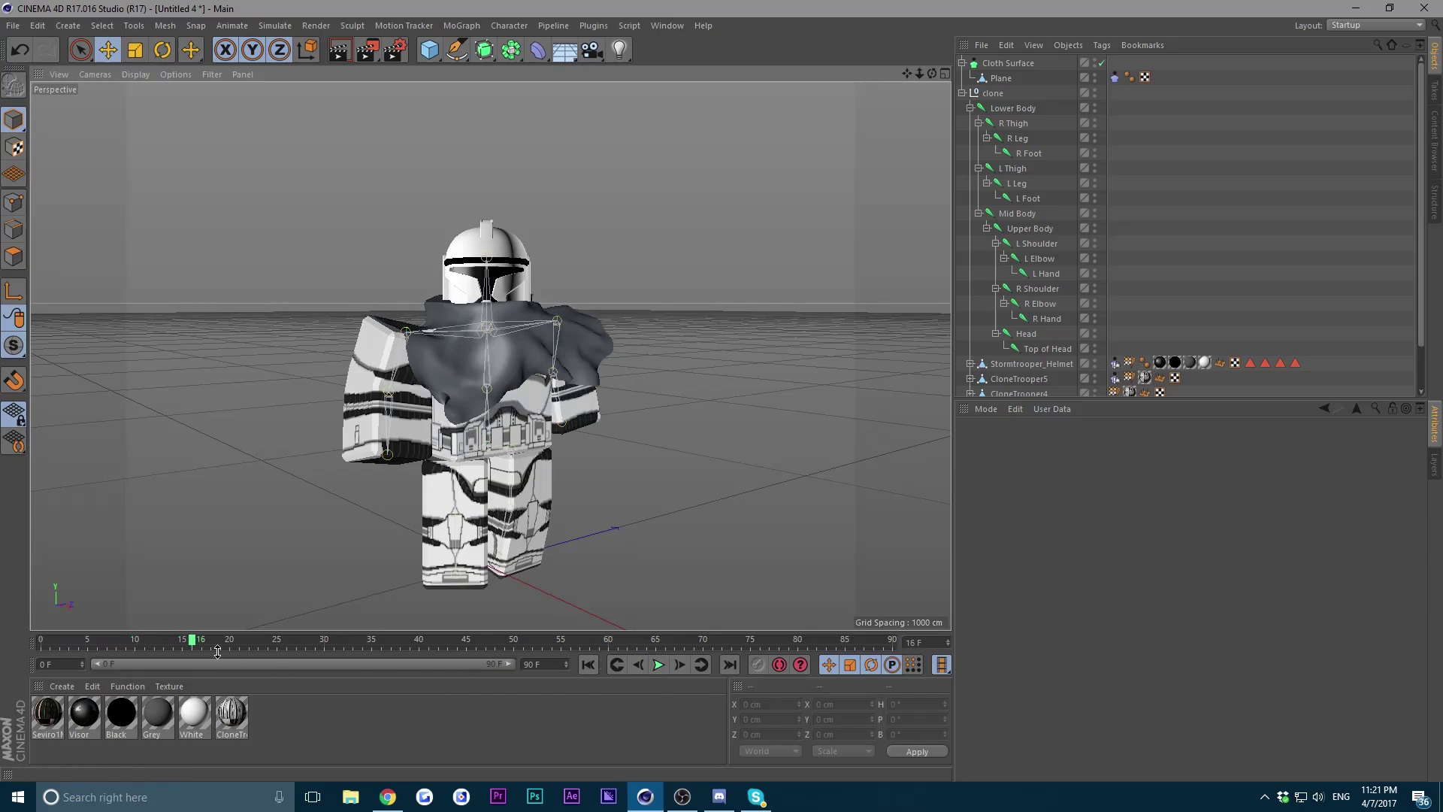
drag(191, 642, 41, 642)
Delete the Cloth Collider tag from the Stormtrooper_Helmet mesh.
click(487, 248)
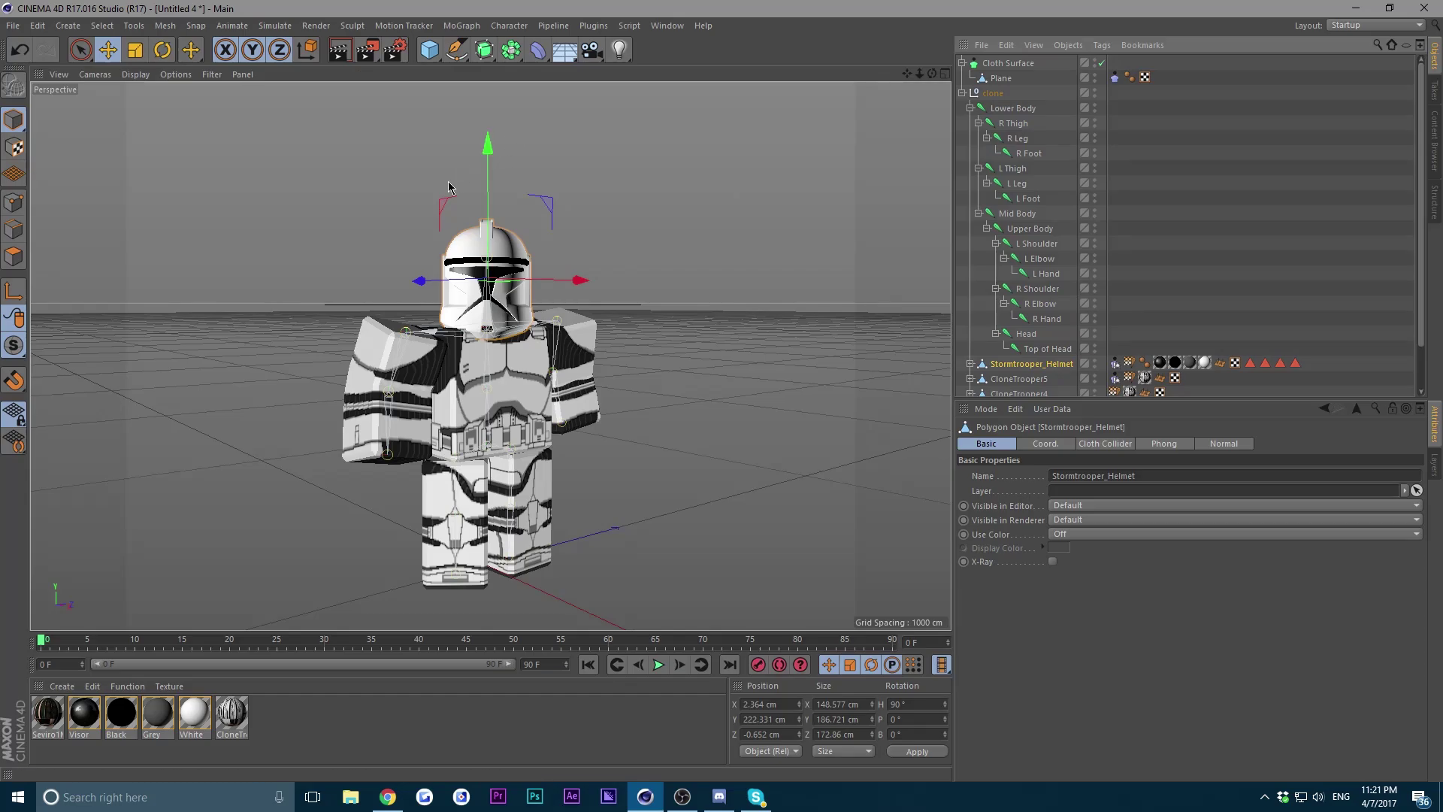
click(1115, 364)
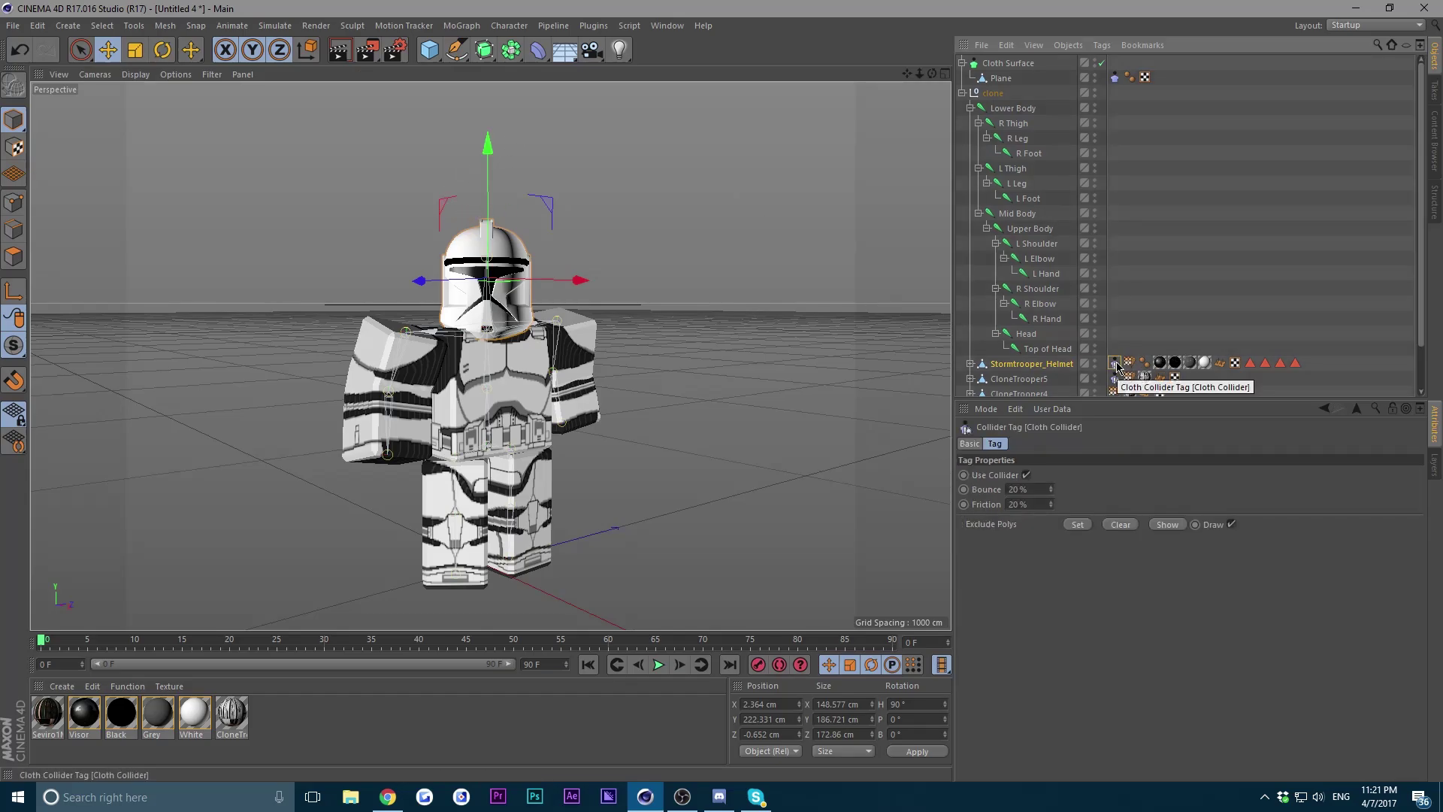
key(Delete)
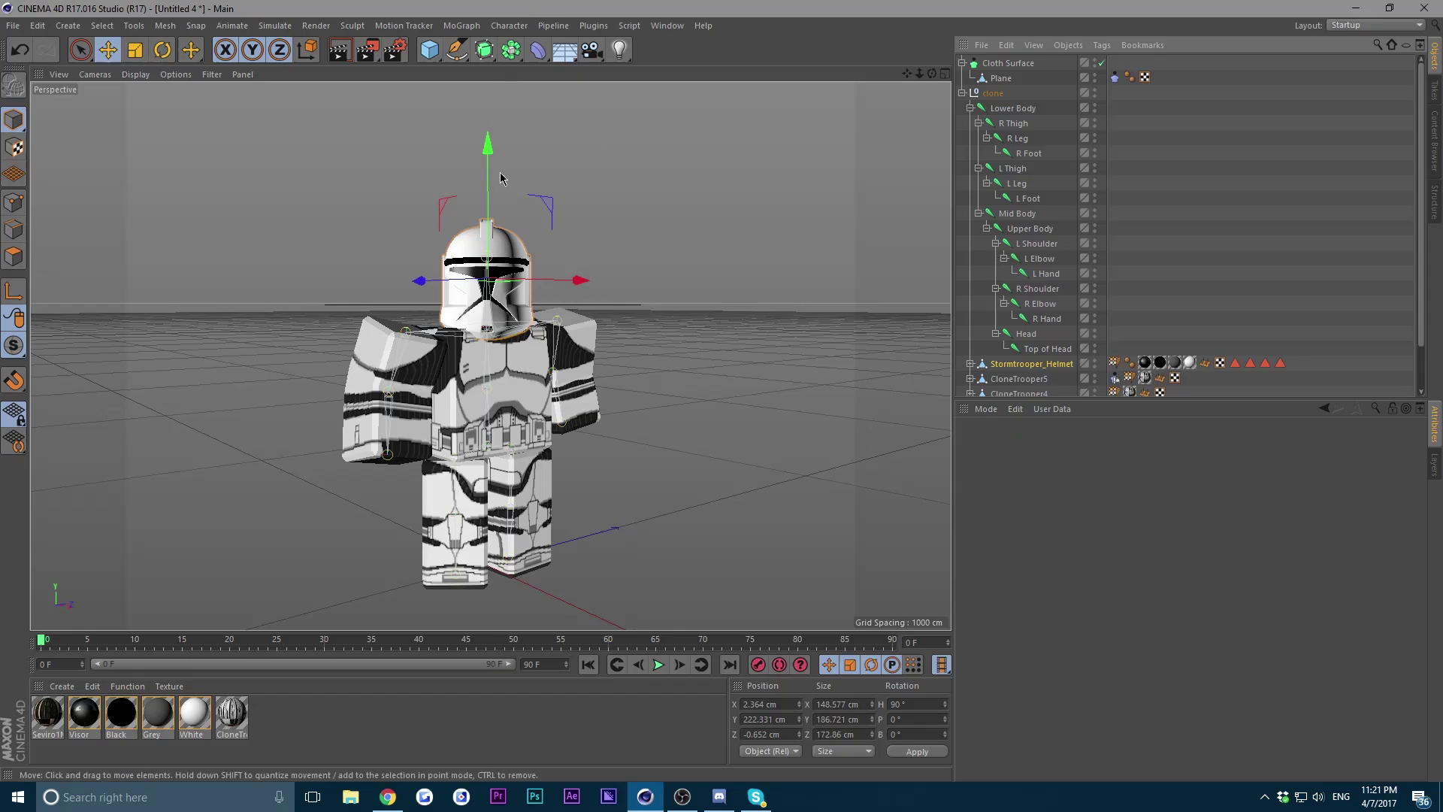
Raise the helmet well above the plane and the body, to a Y position of about 417 cm.
drag(501, 177, 501, 65)
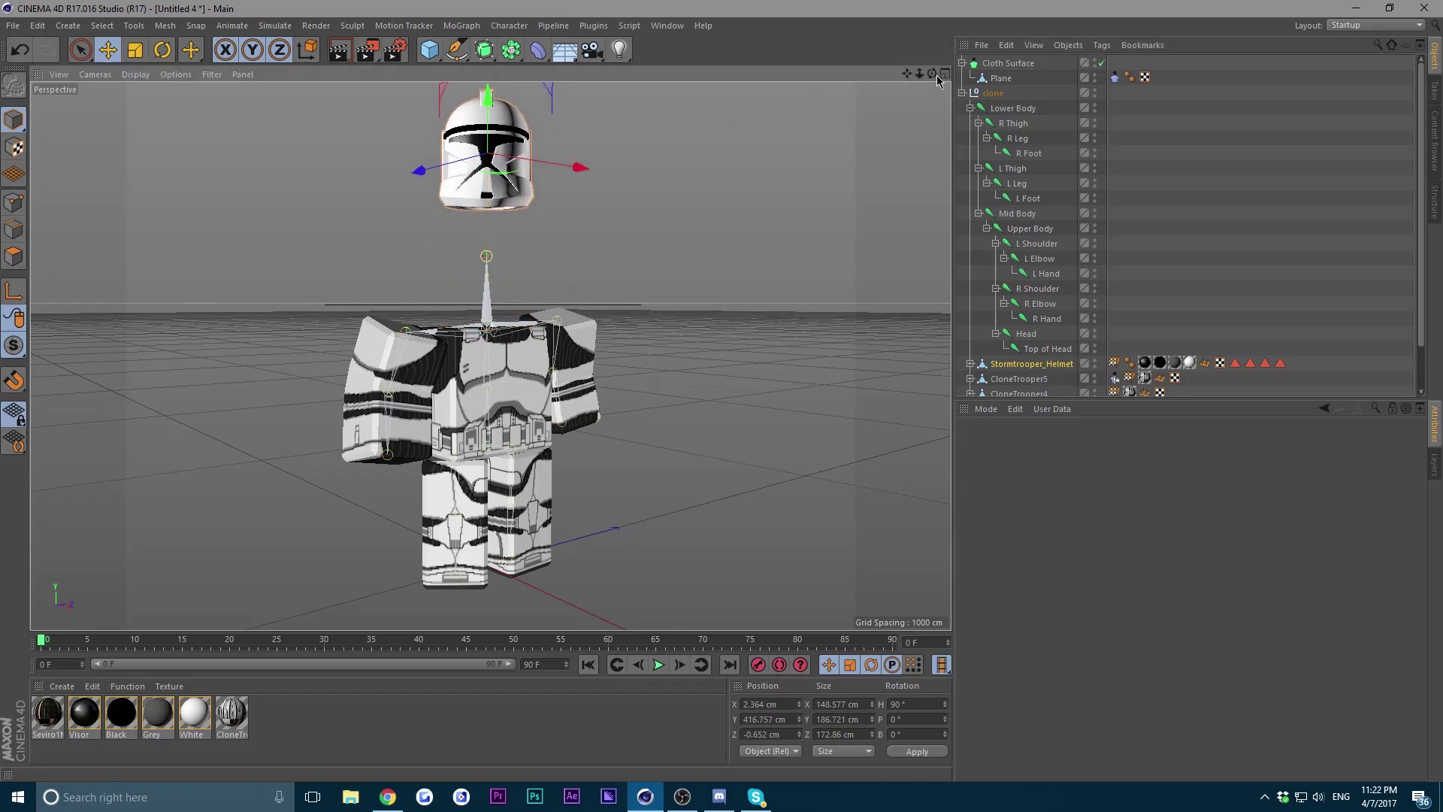
drag(932, 74, 819, 139)
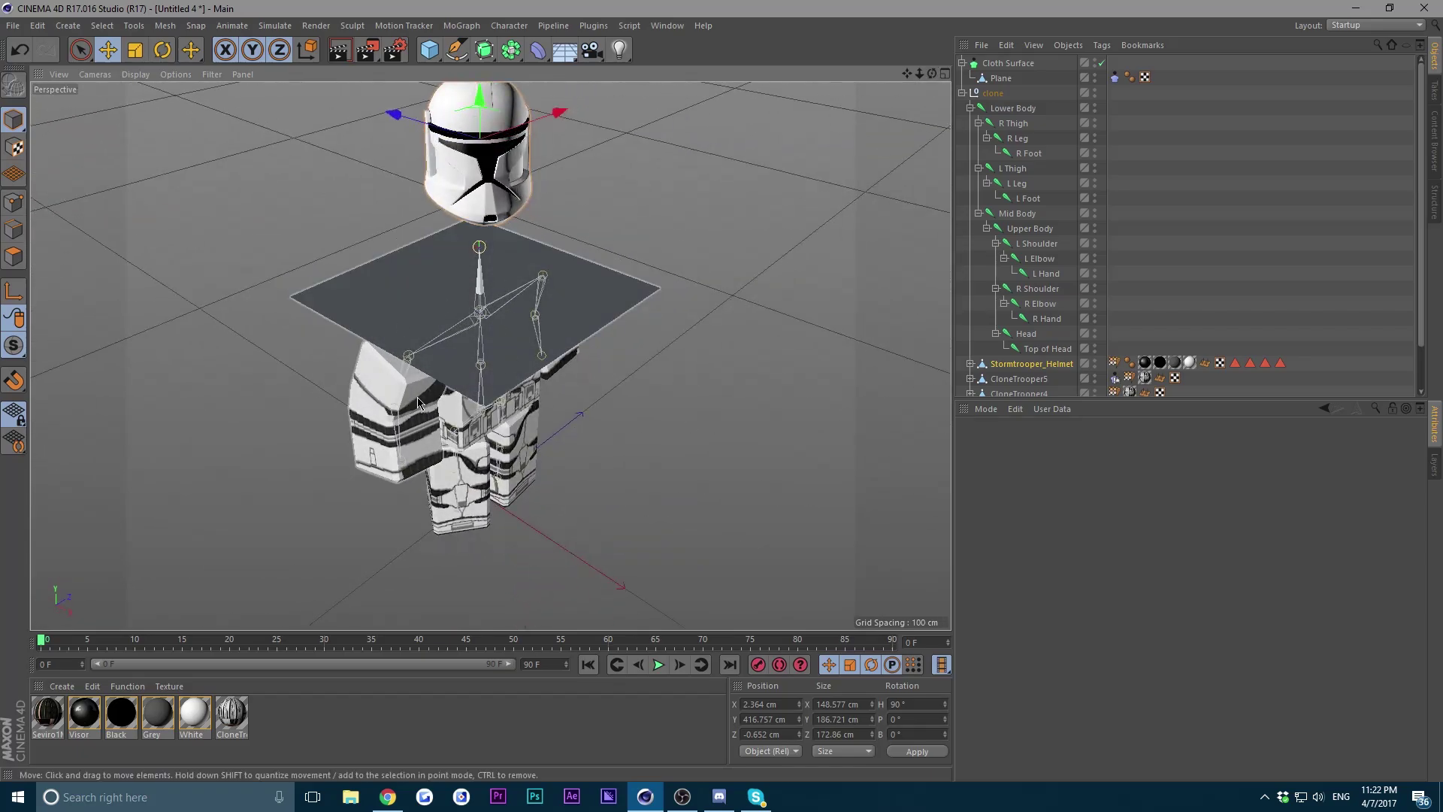
drag(932, 74, 927, 79)
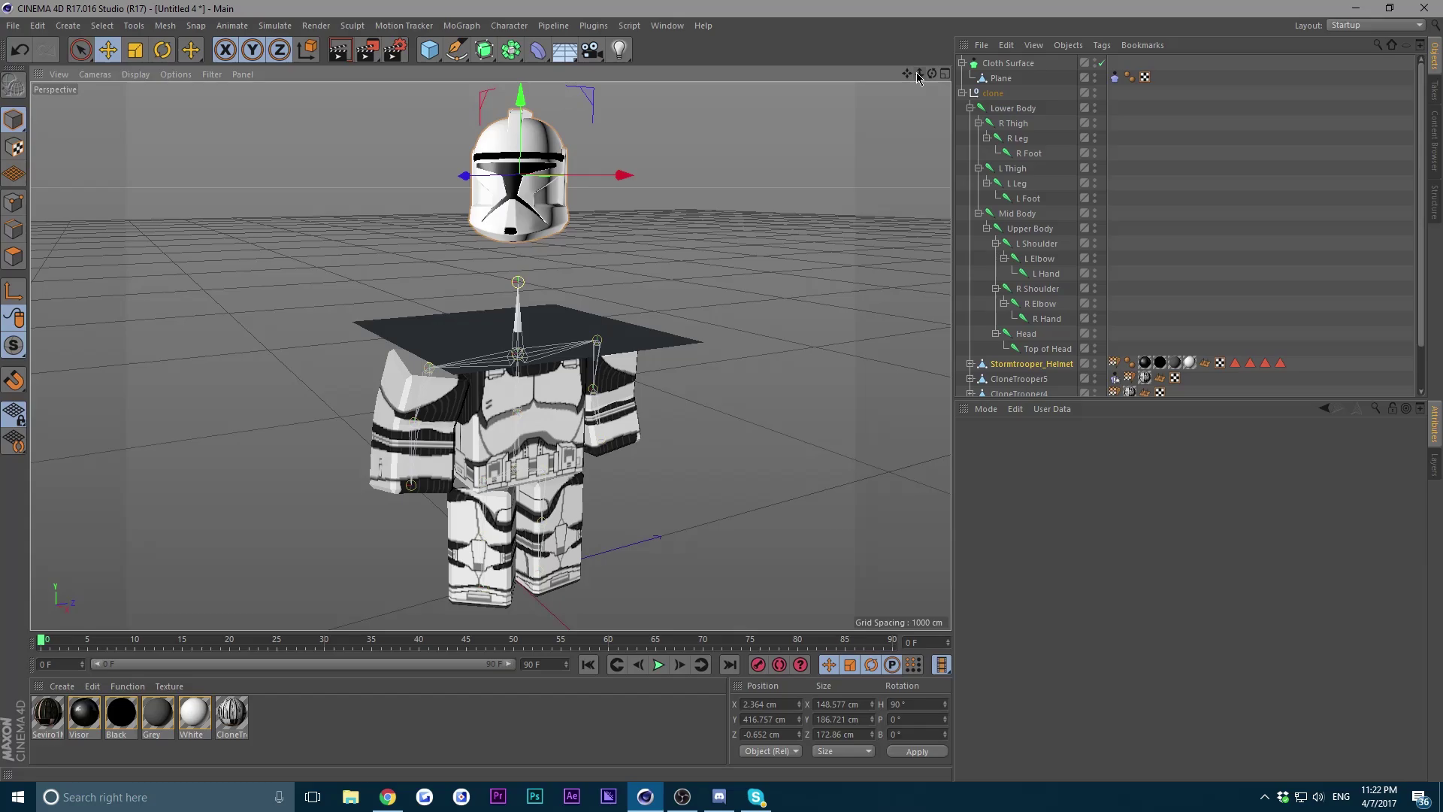
drag(934, 80, 925, 48)
drag(917, 76, 931, 76)
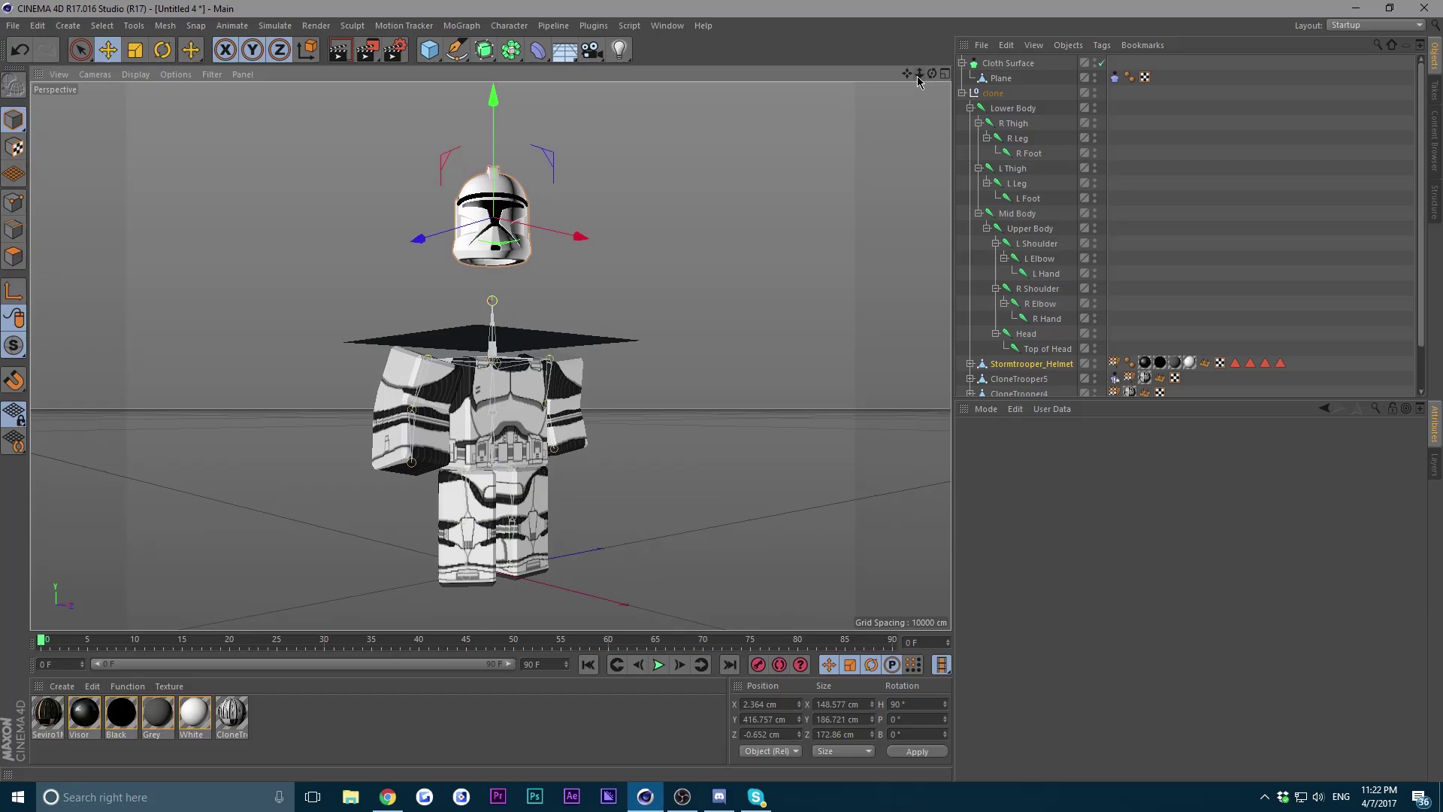
Play the cloth simulation with the helmet raised, look at the drape around the body, and stop playback.
drag(928, 73, 934, 74)
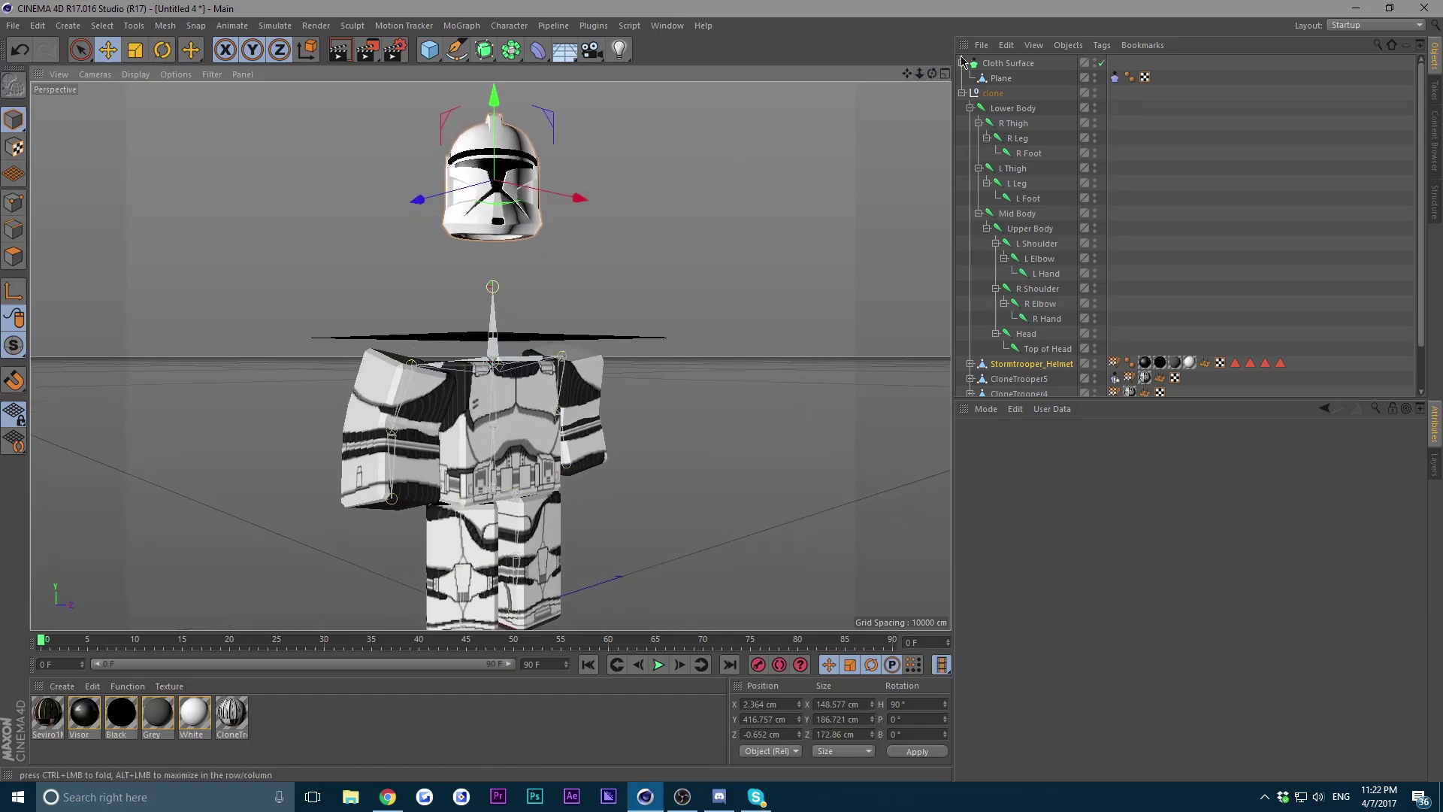
click(659, 665)
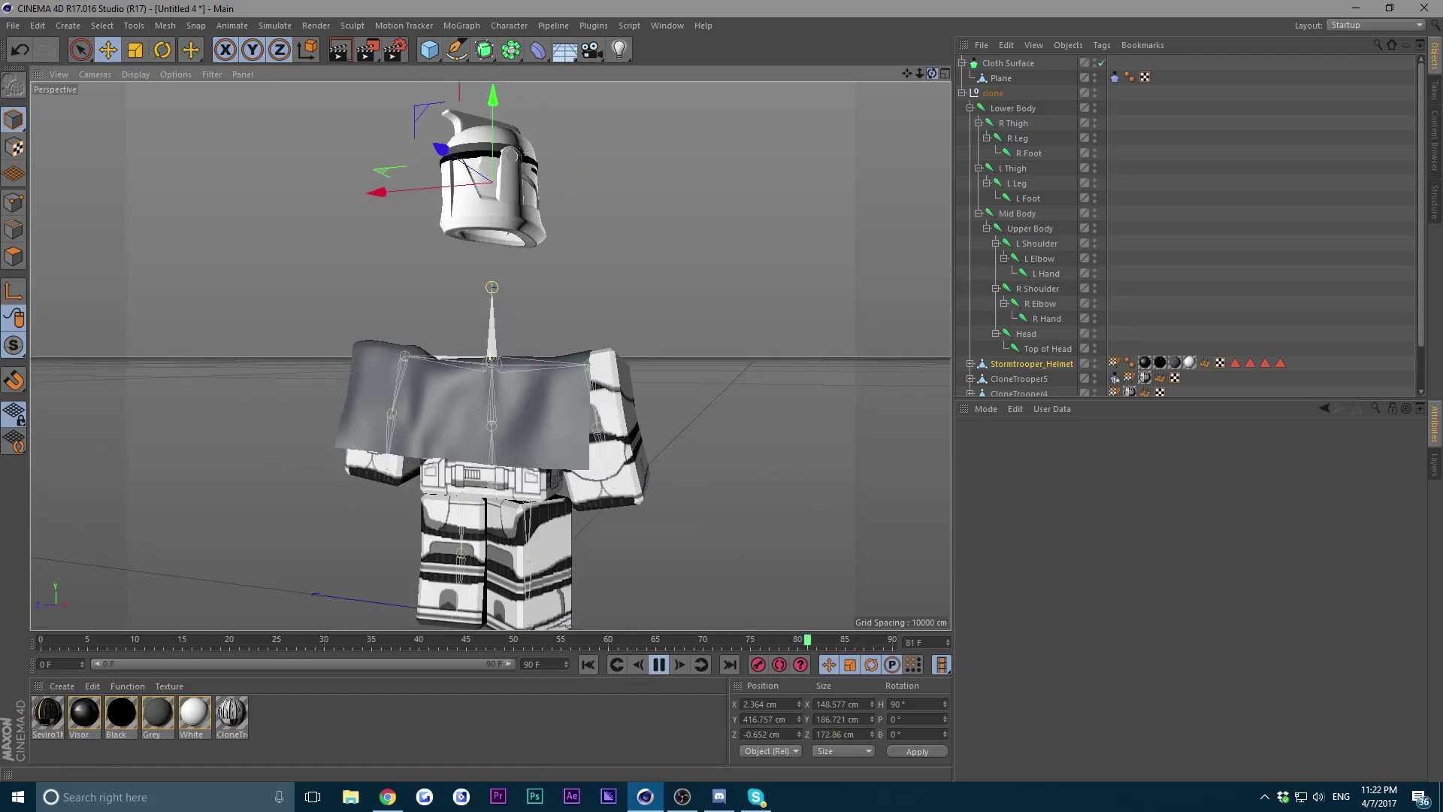
click(658, 664)
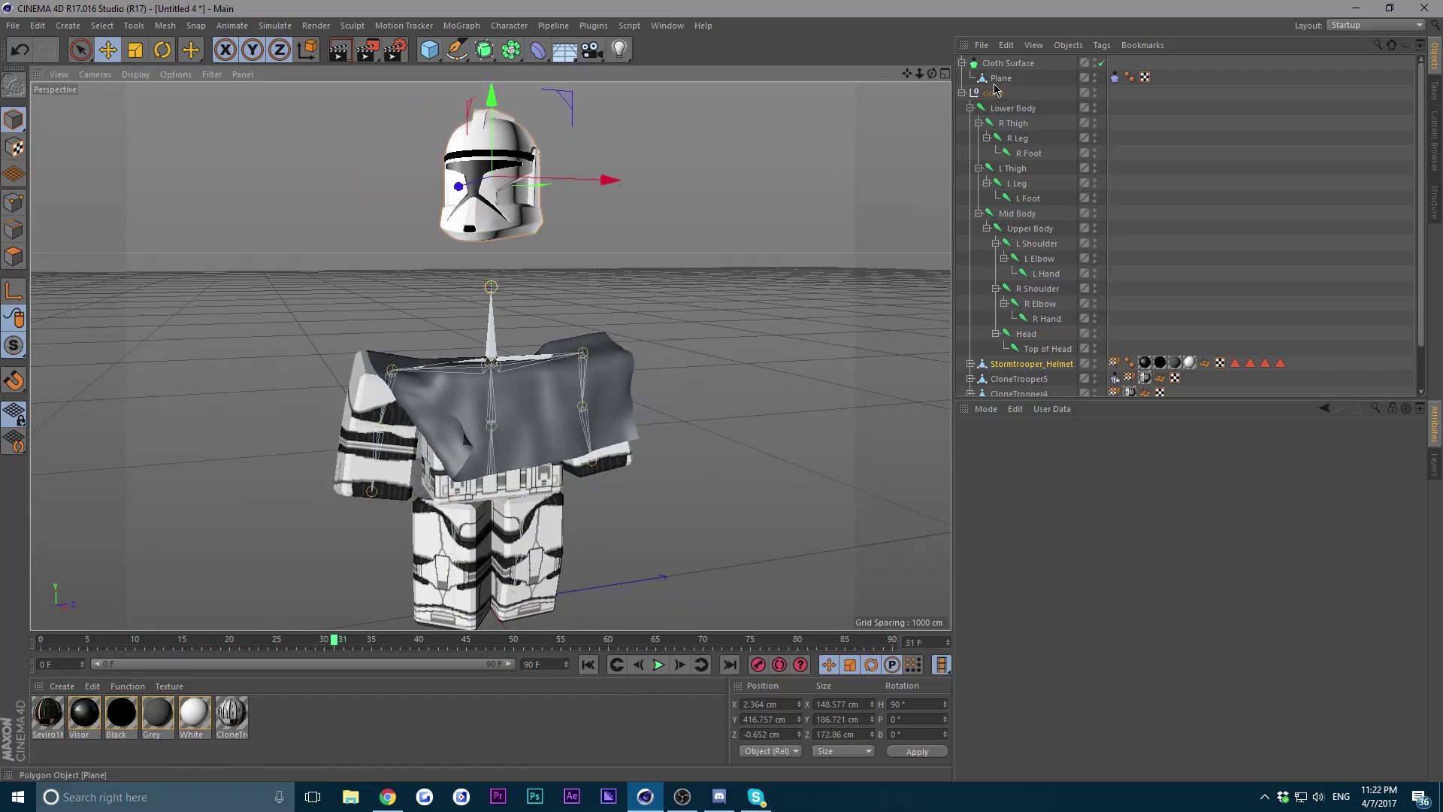
Set the plane's Cloth tag wind to direction X 1 cm and strength 10, and preview the simulation from several angles.
click(1114, 78)
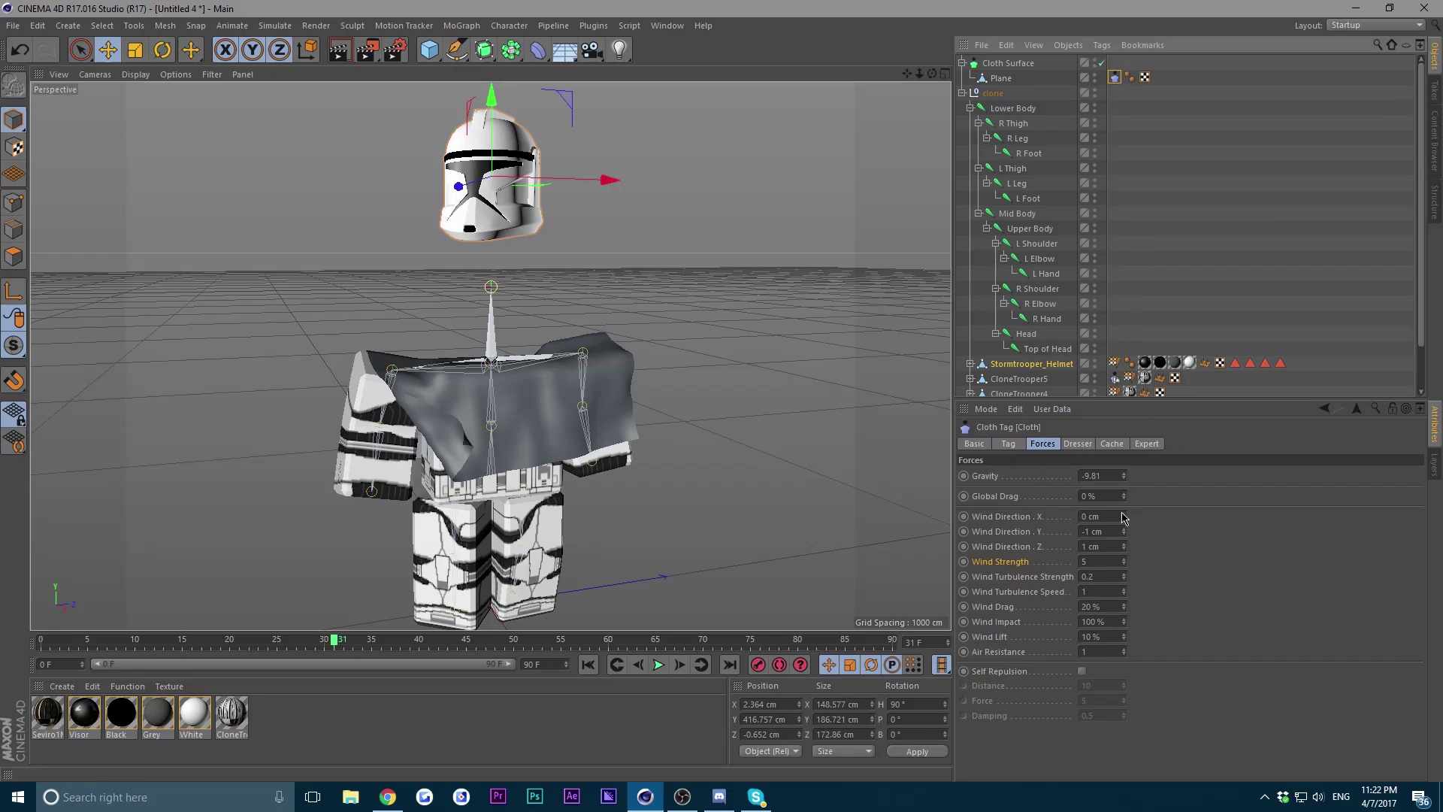
click(1014, 548)
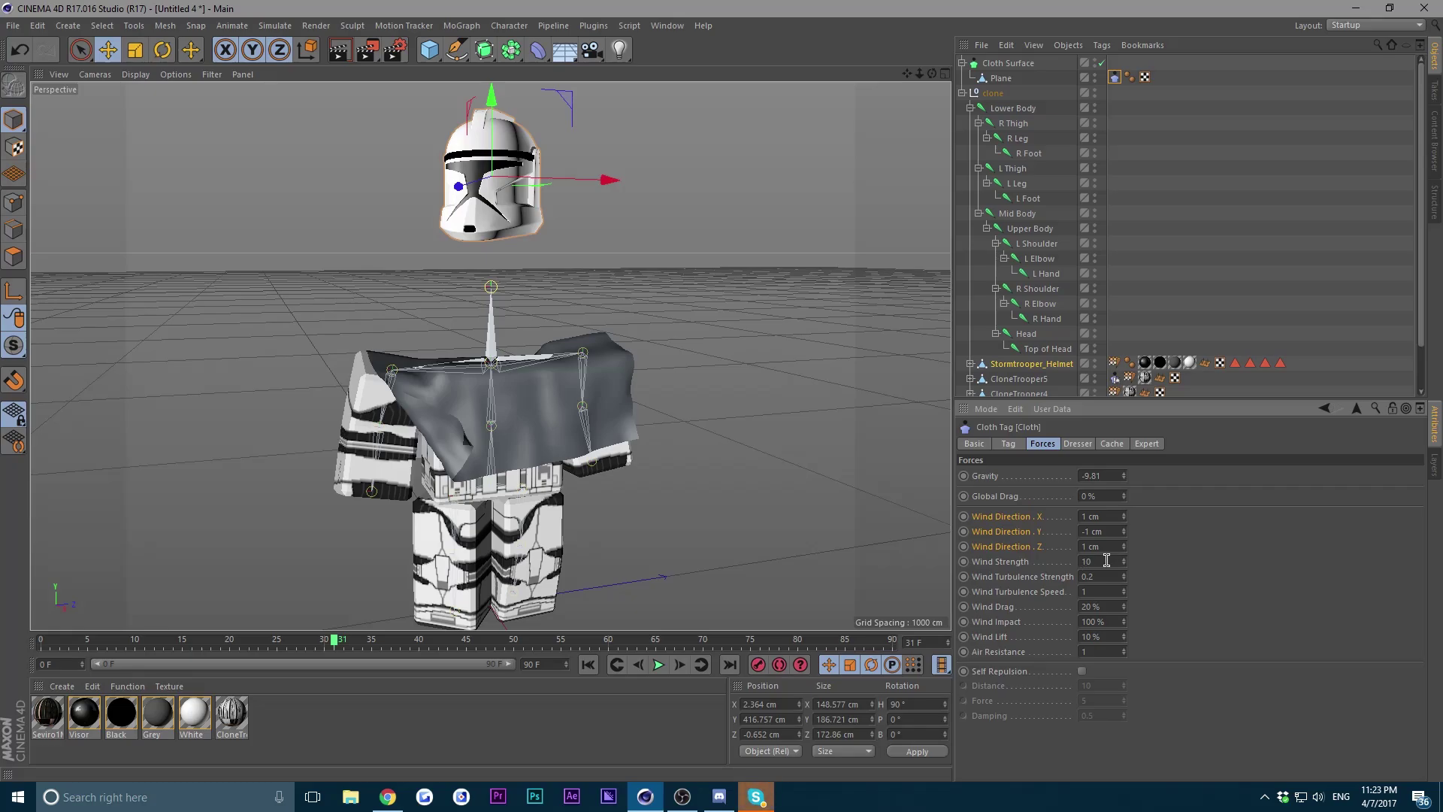
click(660, 666)
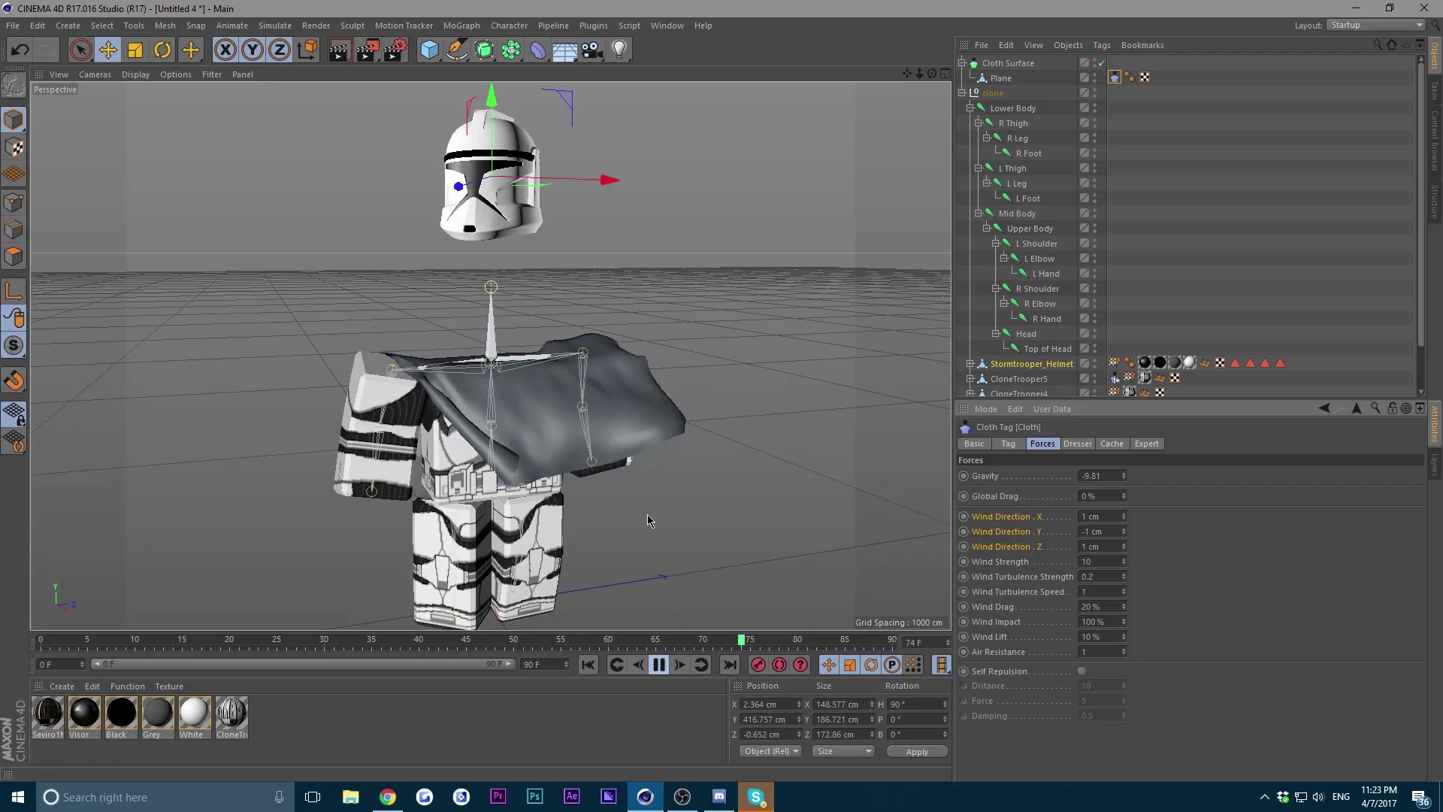
drag(932, 73, 1153, 612)
click(658, 664)
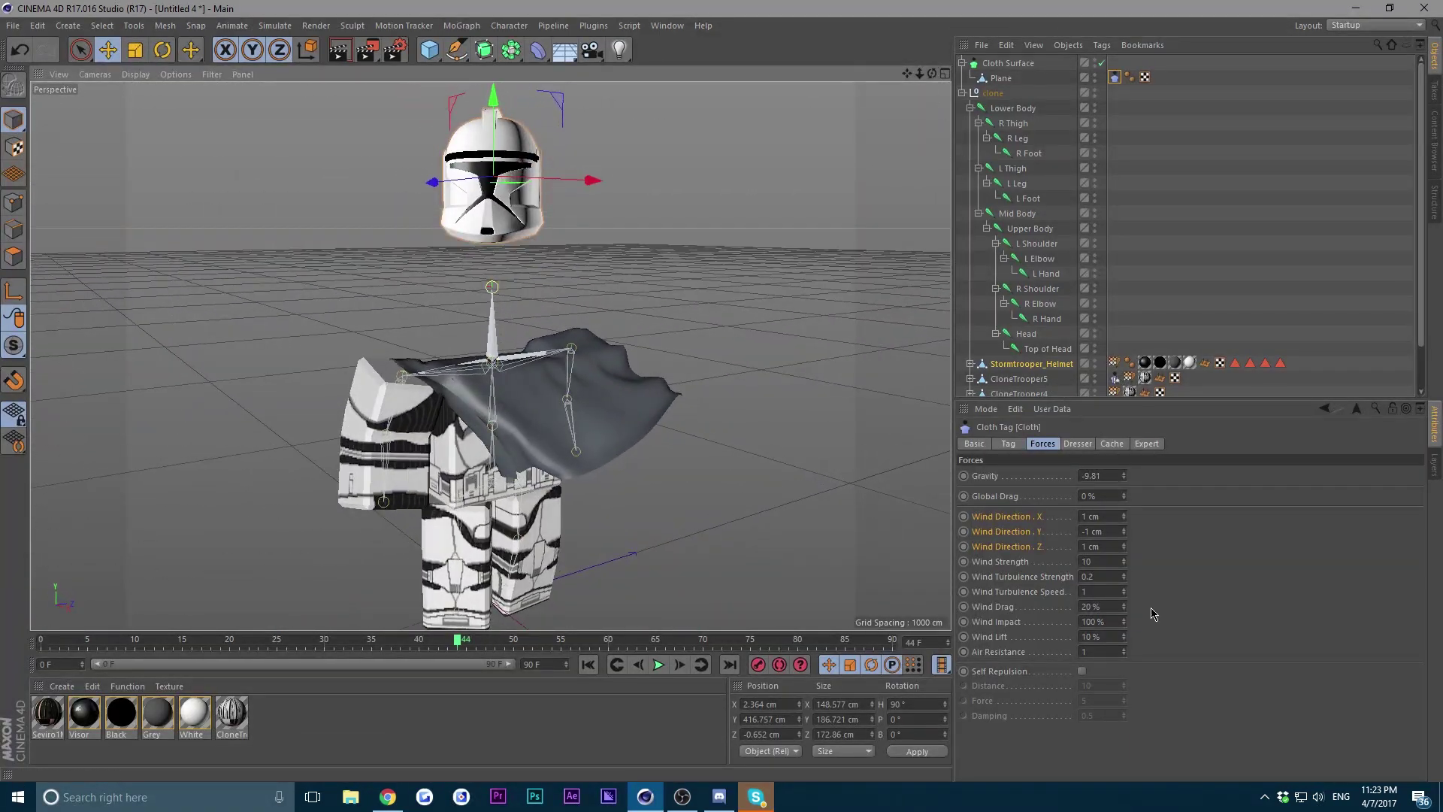
Try a Wind Direction Z of -1 cm on the cloth and play the simulation while viewing the figure's side.
click(1108, 547)
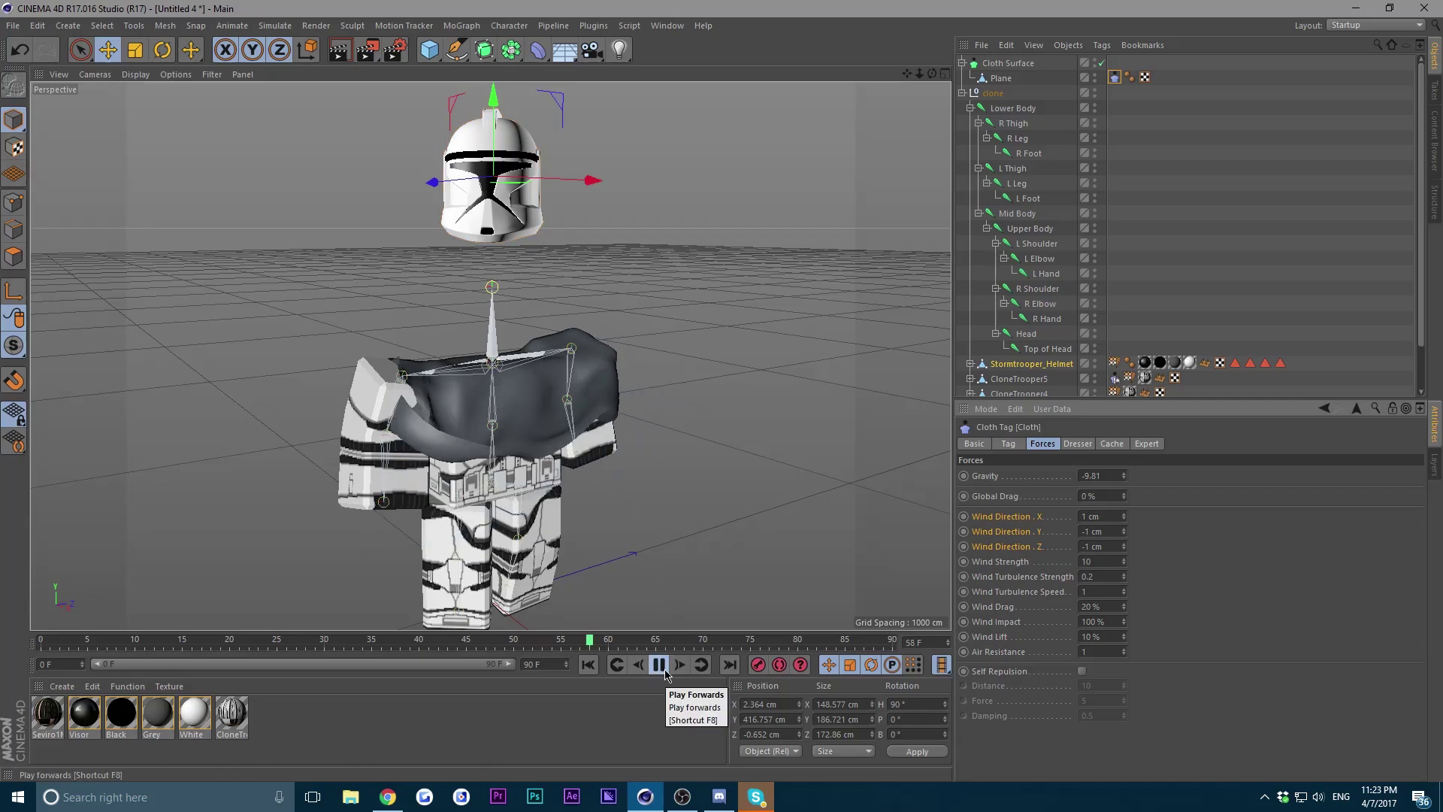
drag(931, 73, 1025, 94)
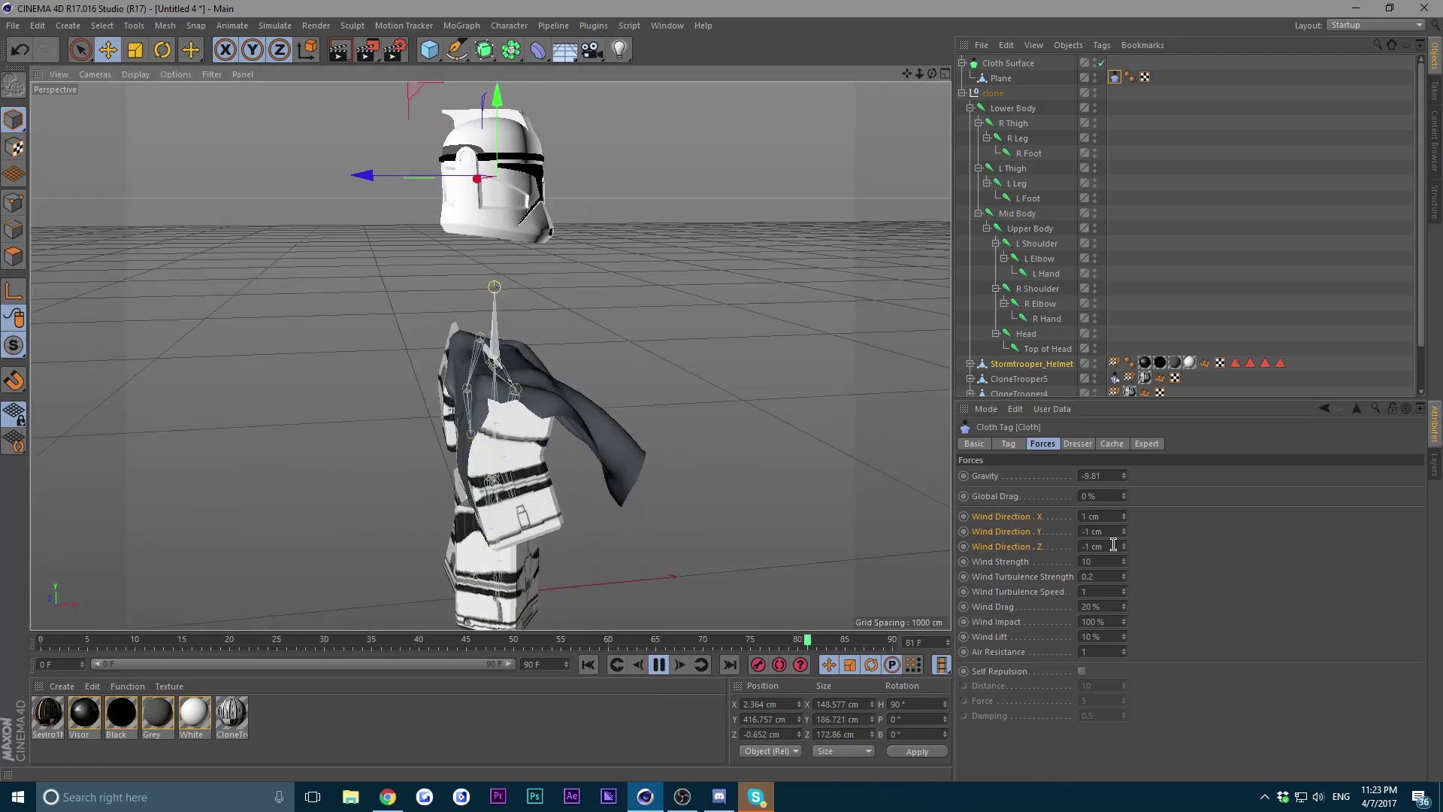
Set the cloth's Wind Direction X to -1 cm and Z to 1 cm, and view the running simulation from the front.
drag(1113, 544, 765, 555)
key(BackSpace)
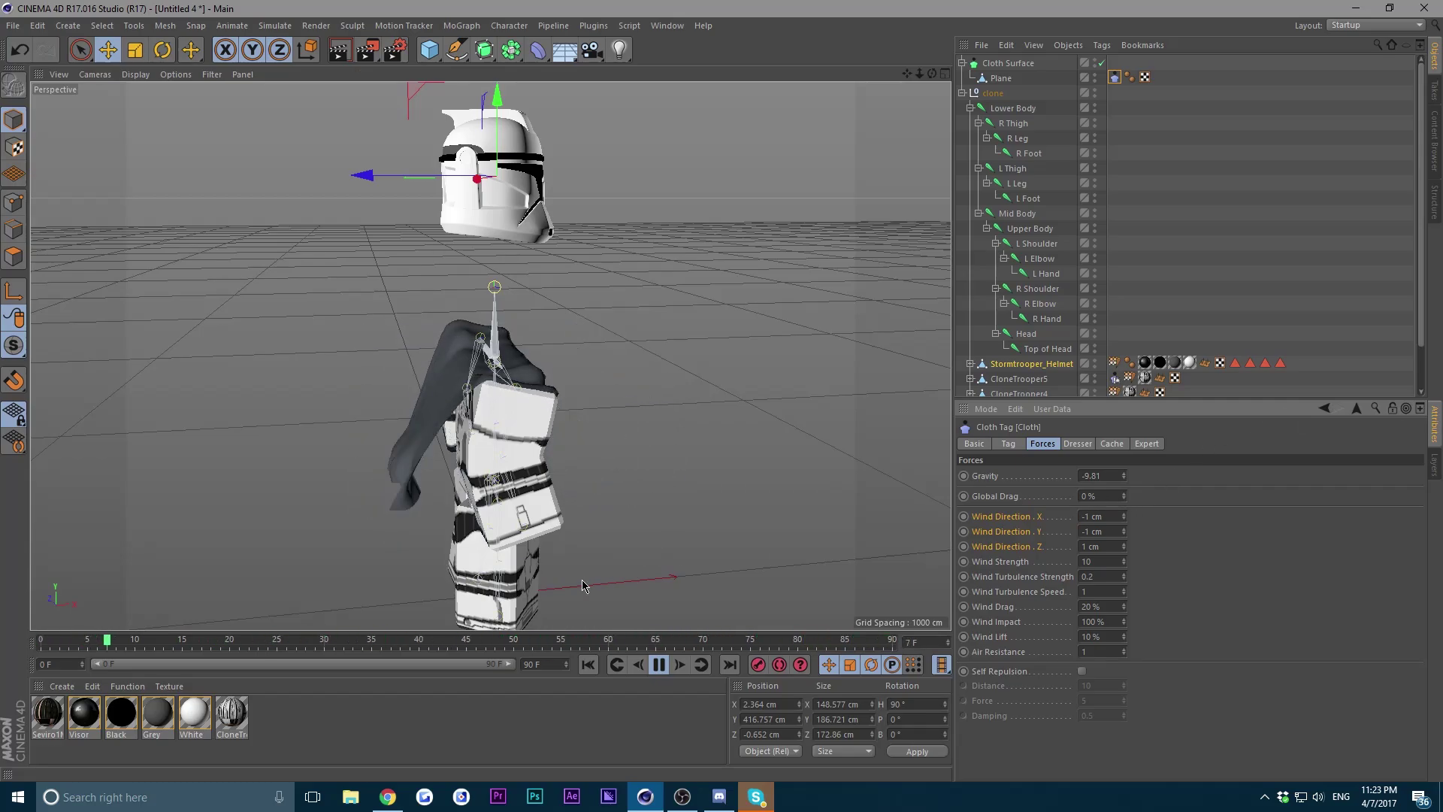
drag(936, 70, 930, 80)
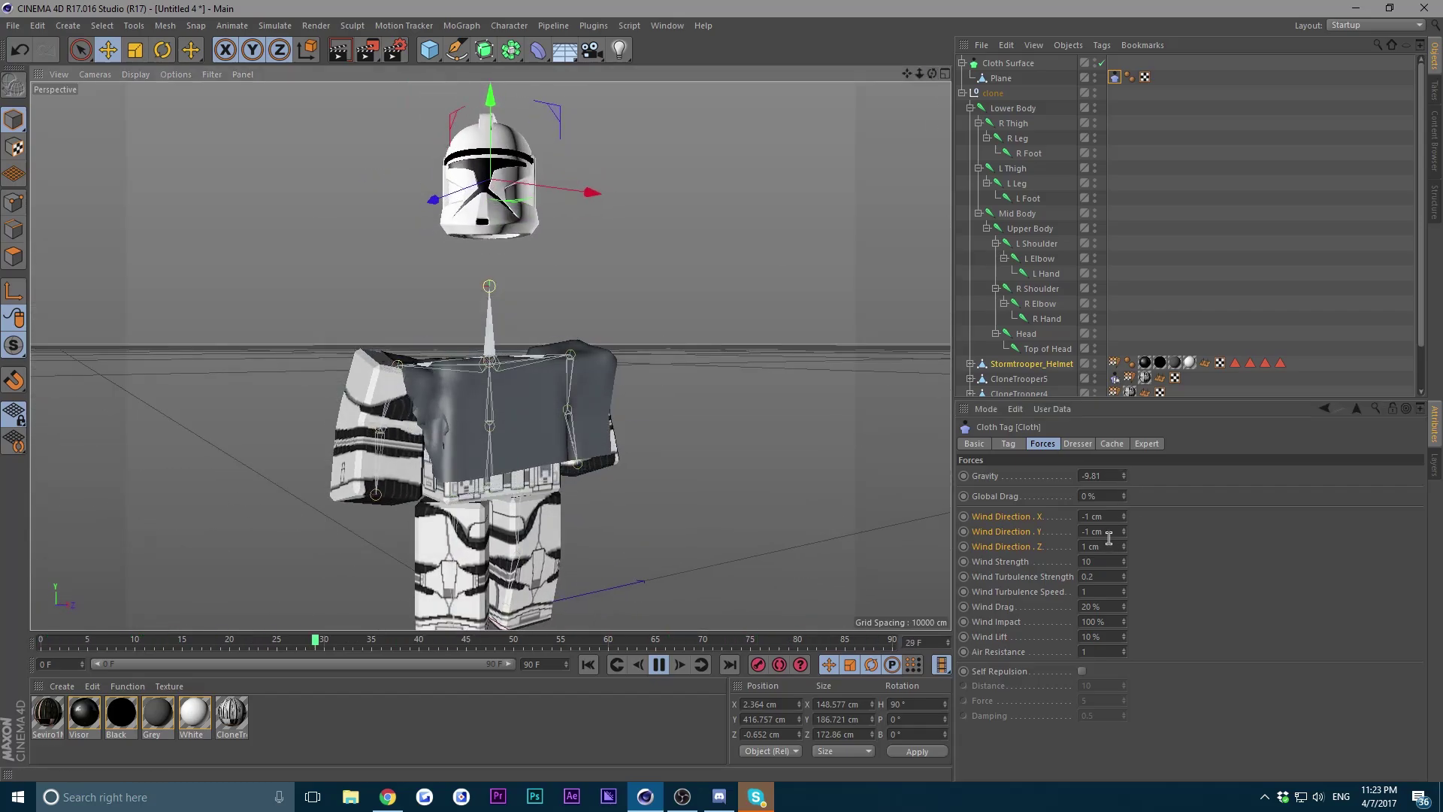
Set the cloth's Wind Direction X to 0 cm and Wind Strength to 30, and stop the simulation at frame 53.
click(1117, 515)
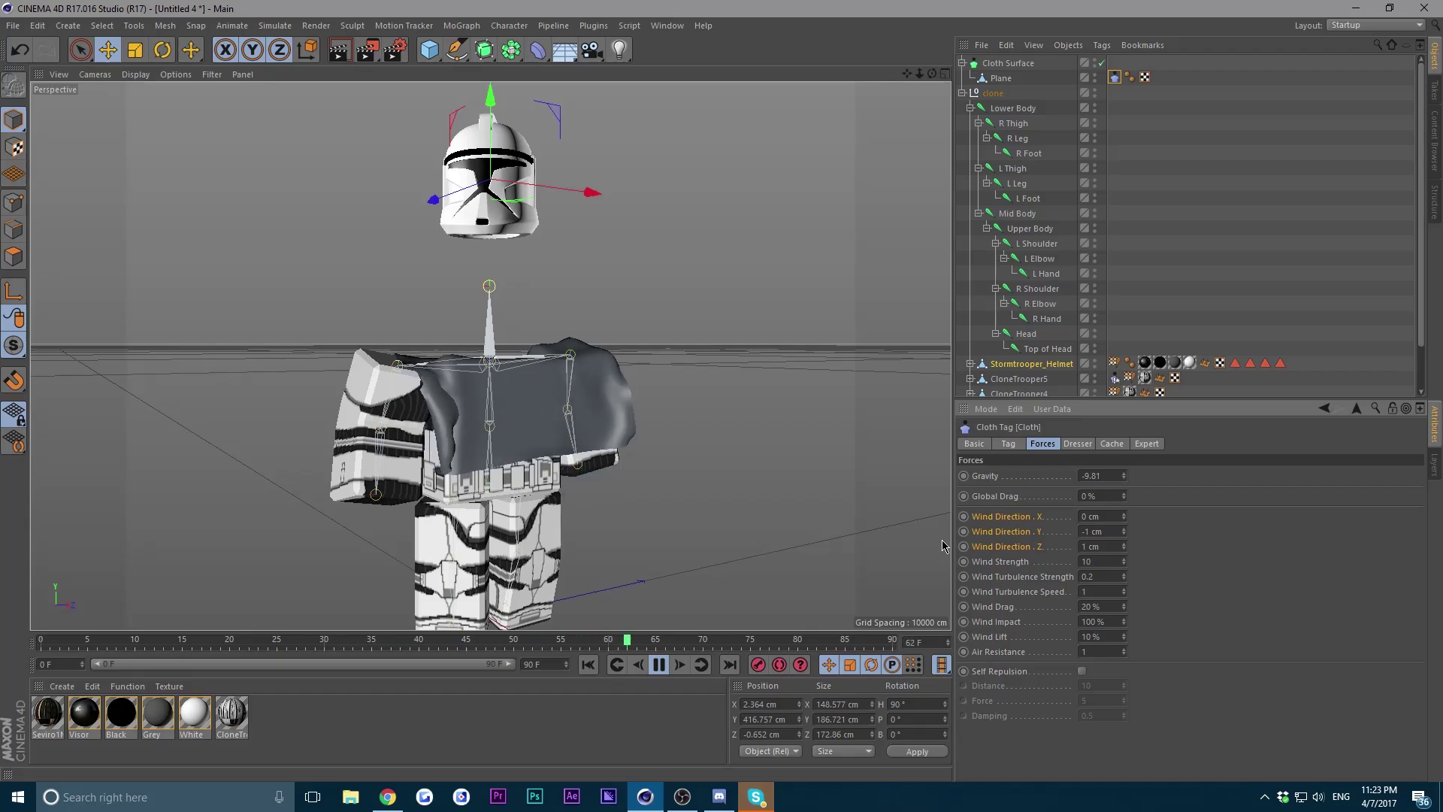
click(1100, 560)
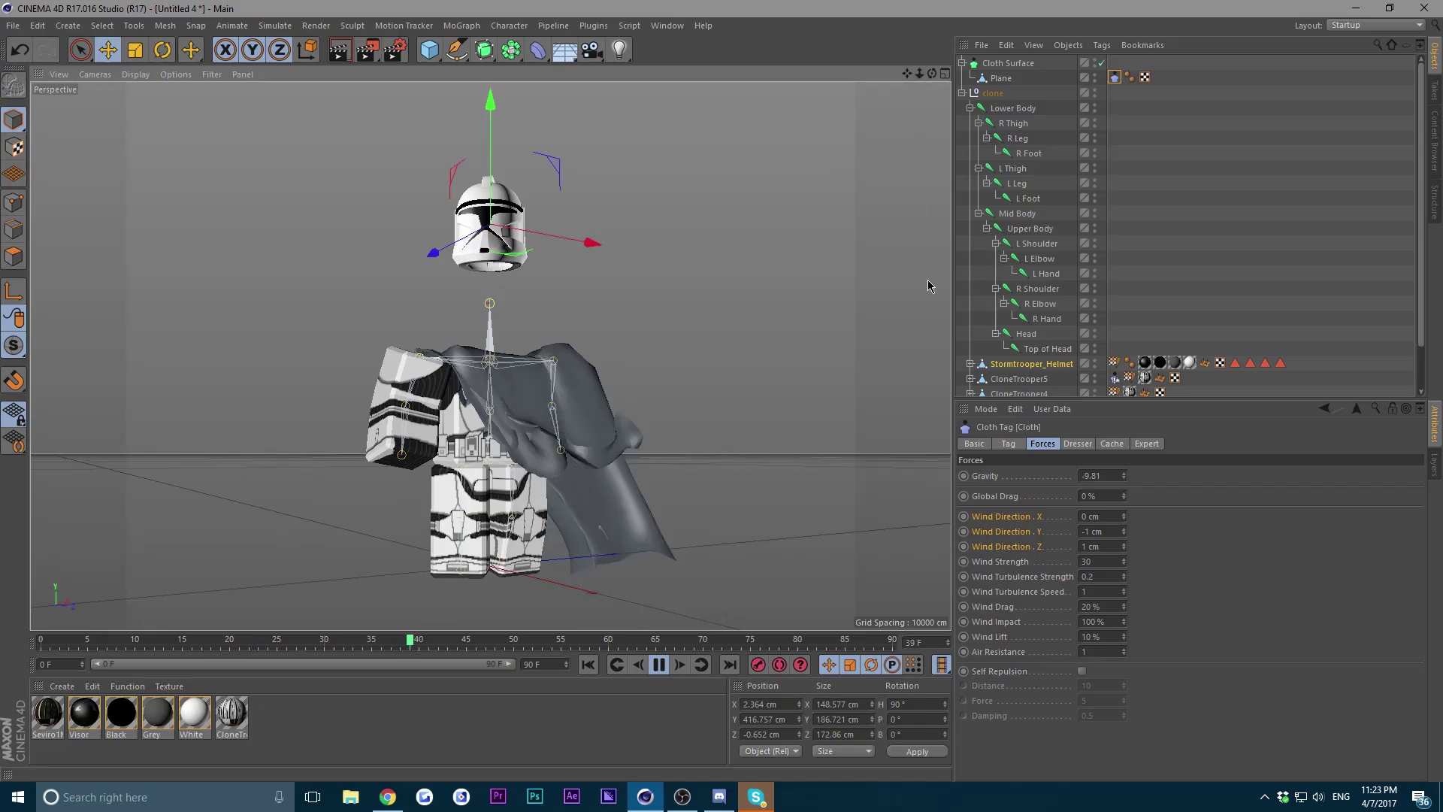
click(658, 664)
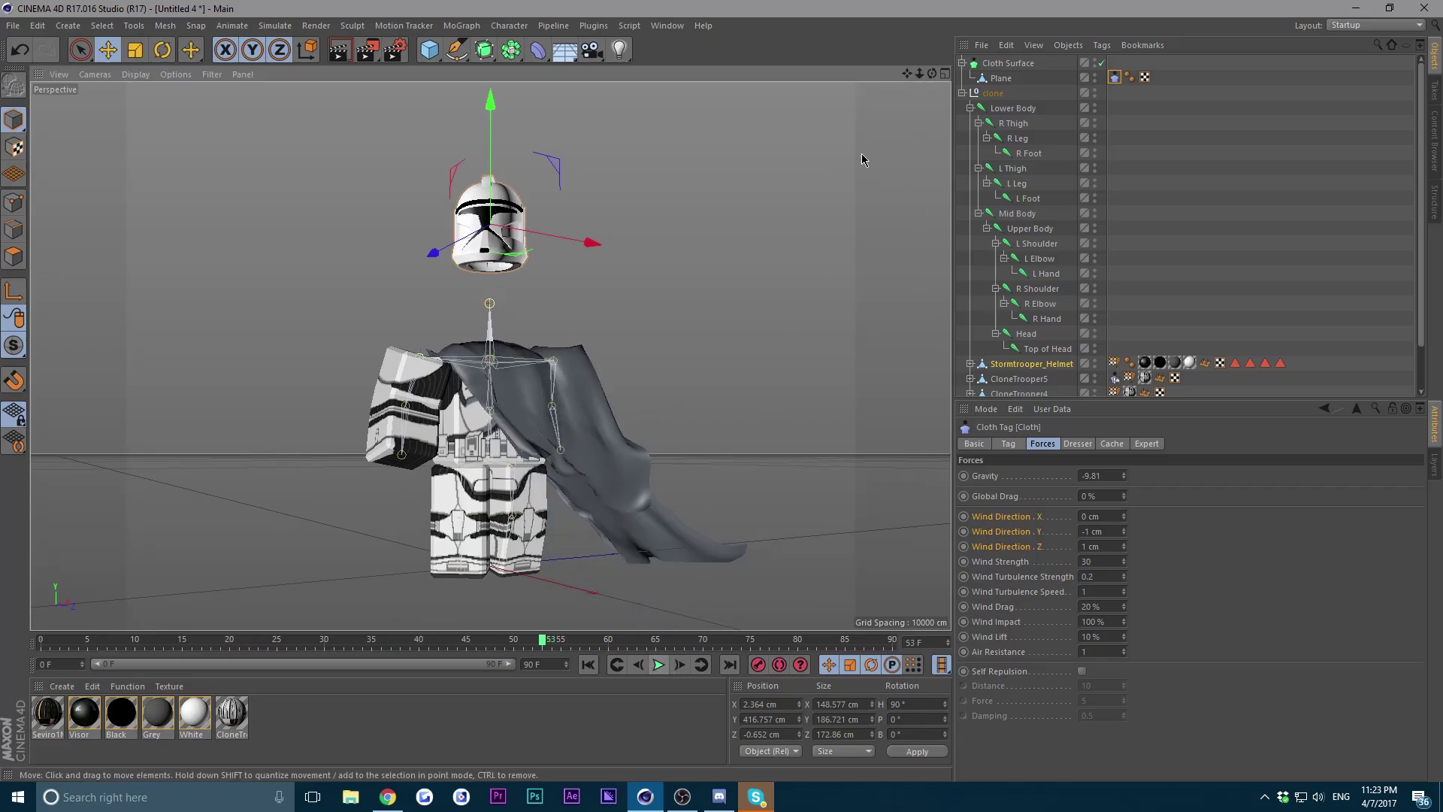
Lower the Stormtrooper_Helmet back onto the body, to a Y position of about 243 cm, and deselect everything.
drag(932, 73, 927, 114)
click(1001, 79)
click(1001, 80)
click(511, 177)
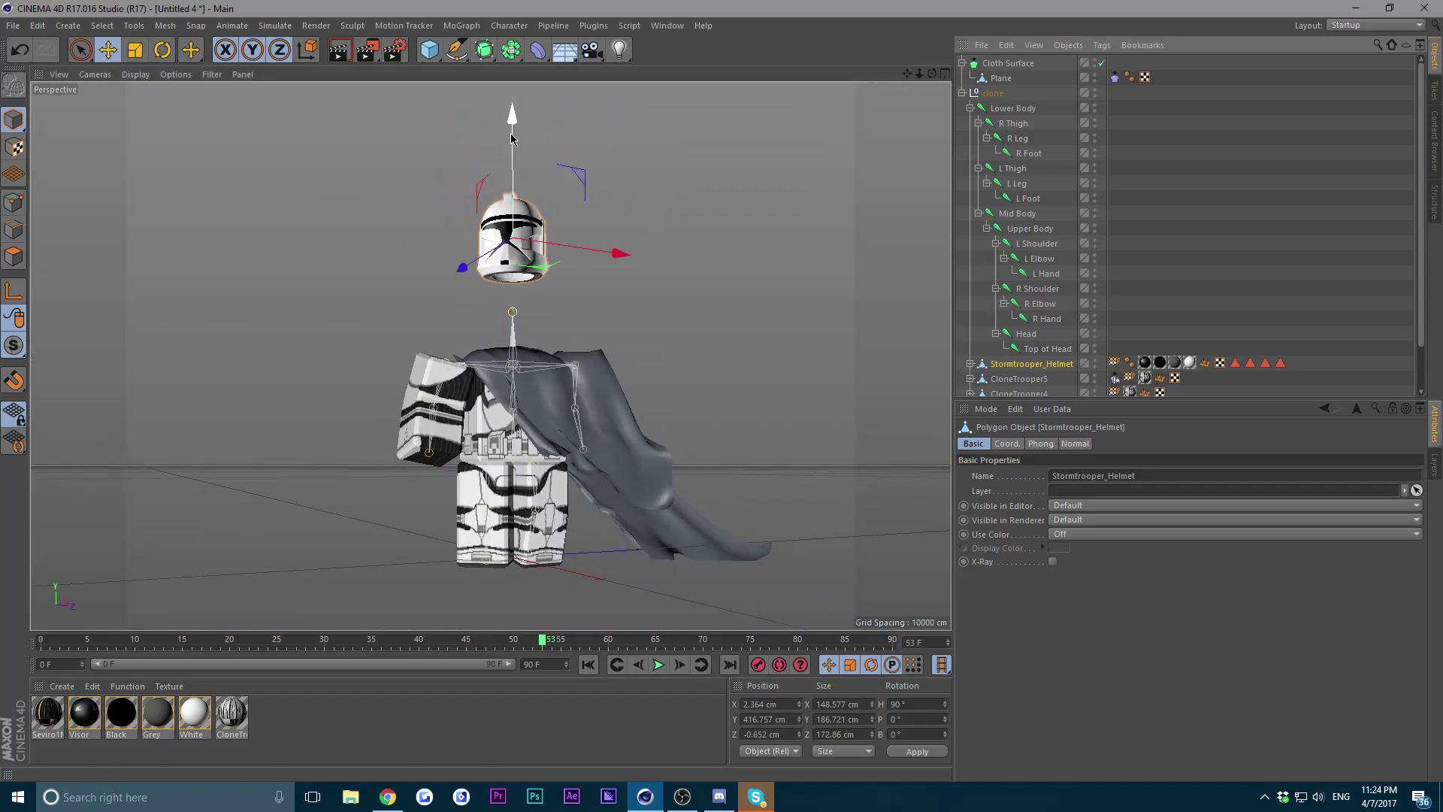
drag(515, 139, 539, 210)
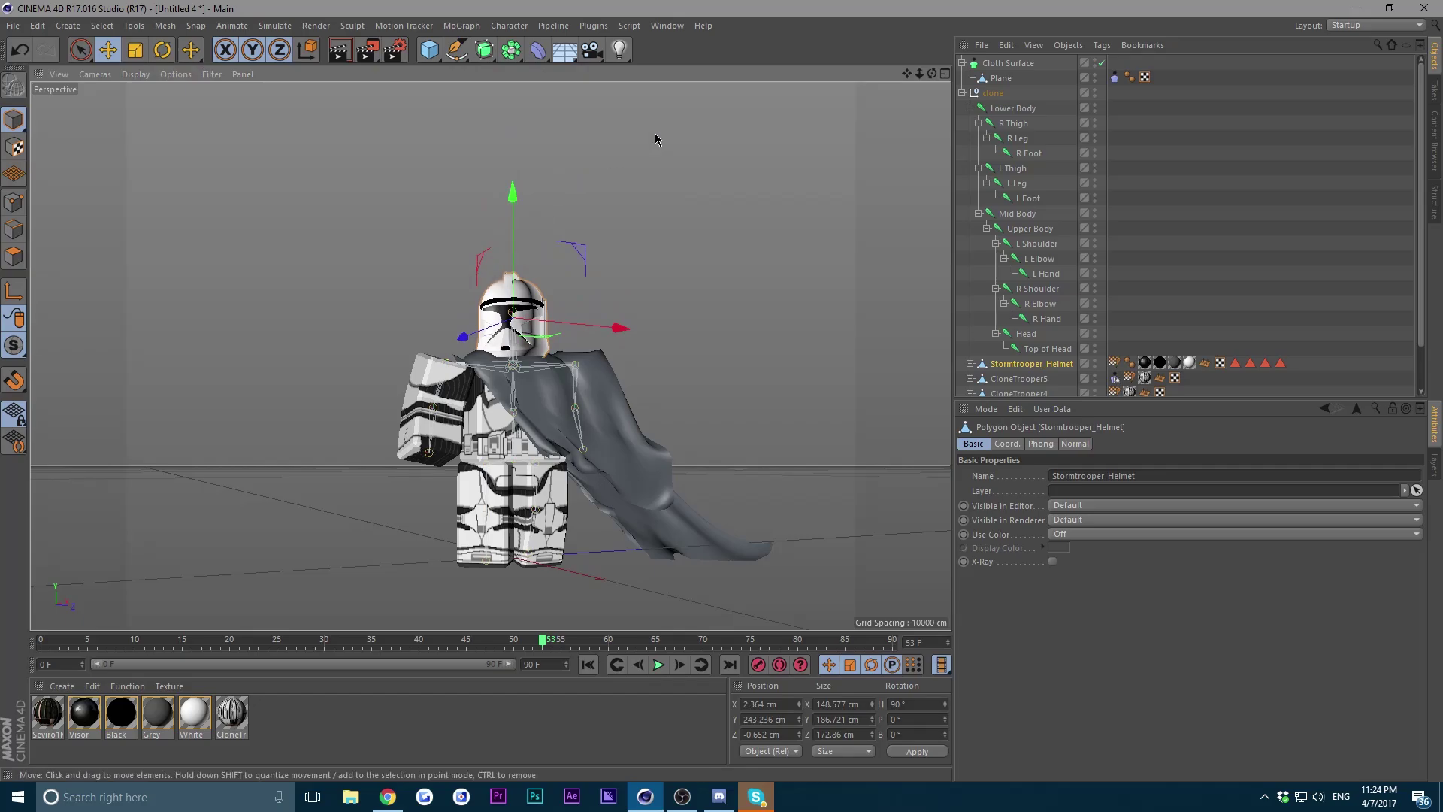
click(795, 165)
mouse_move(907, 74)
mouse_down()
mouse_move(892, 58)
mouse_move(948, 65)
mouse_move(729, 74)
mouse_move(616, 101)
mouse_move(921, 81)
mouse_move(948, 66)
mouse_move(907, 71)
mouse_move(932, 113)
mouse_move(883, 73)
mouse_move(926, 74)
mouse_move(789, 113)
mouse_move(913, 136)
mouse_up()
click(587, 300)
click(741, 187)
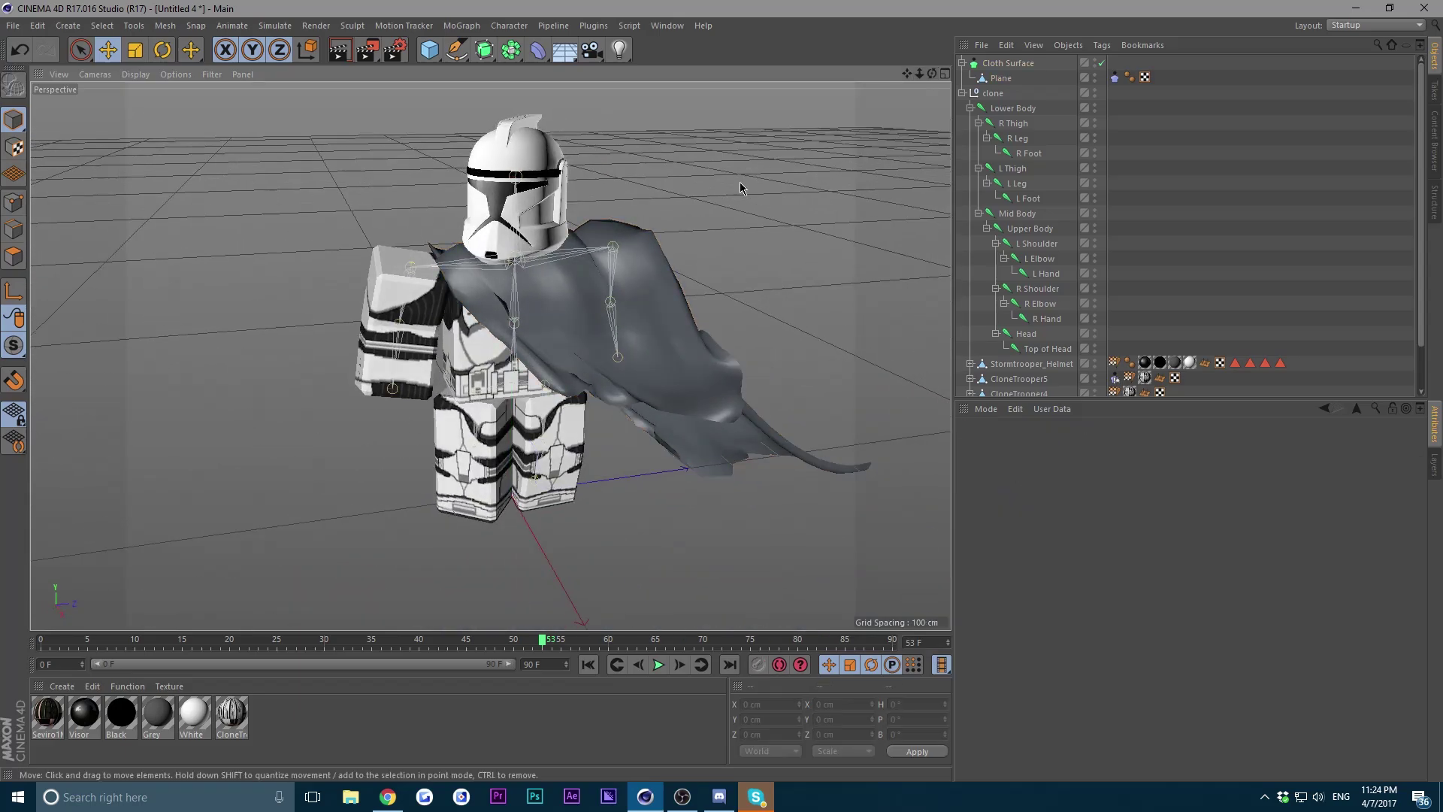
Switch to the Chrome browser, open Google in a new tab and search for "black and wite texture".
click(364, 805)
click(382, 801)
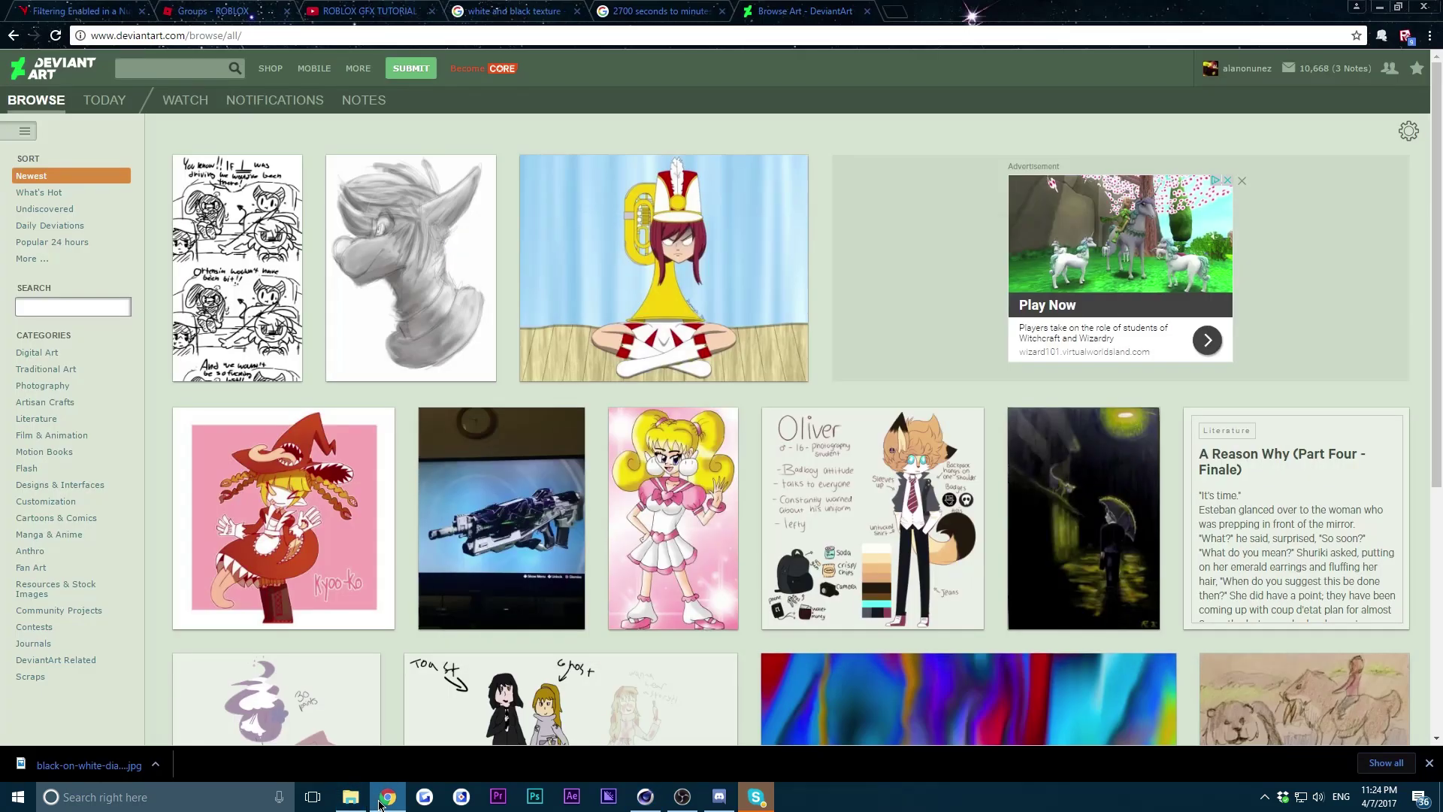
click(900, 12)
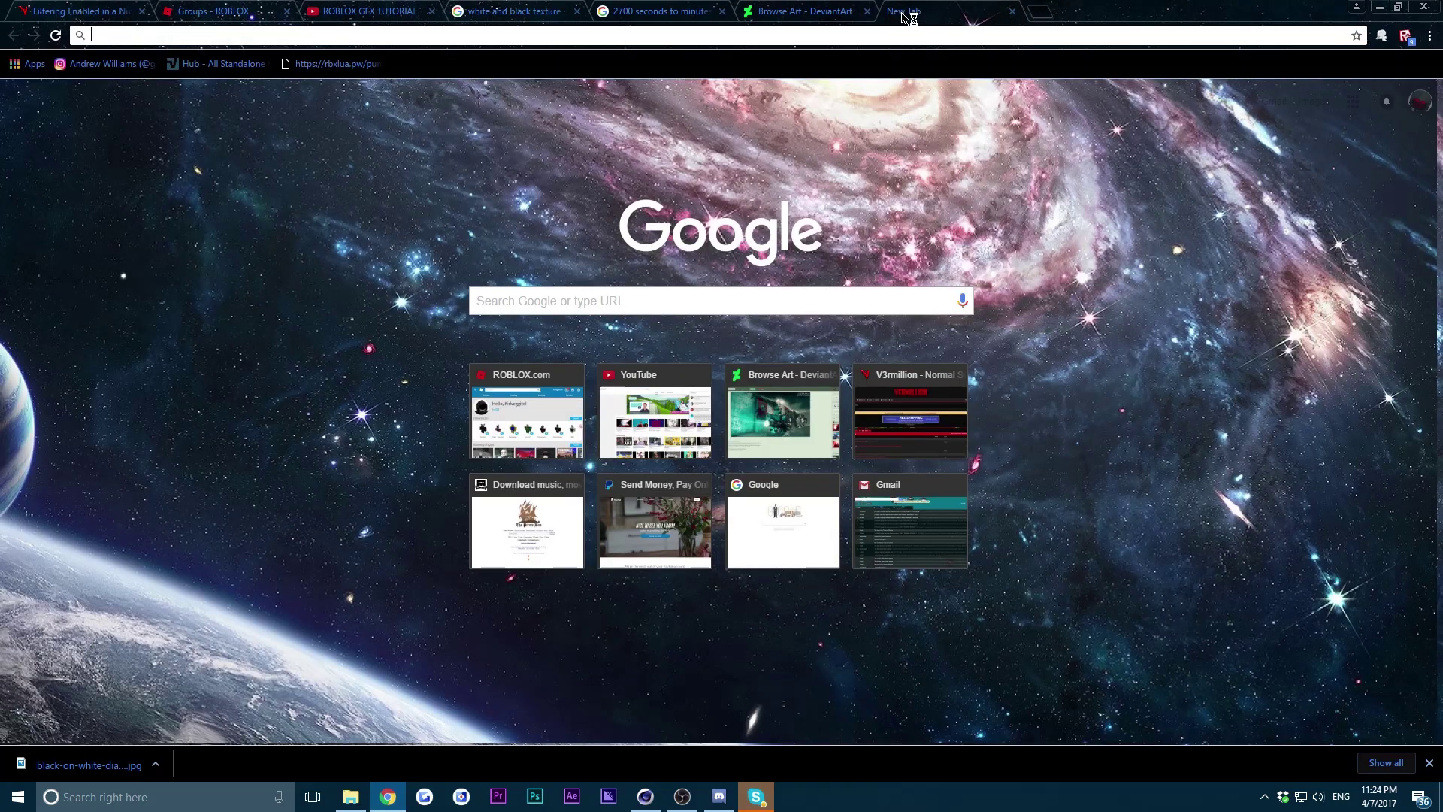
text(g)
key(Return)
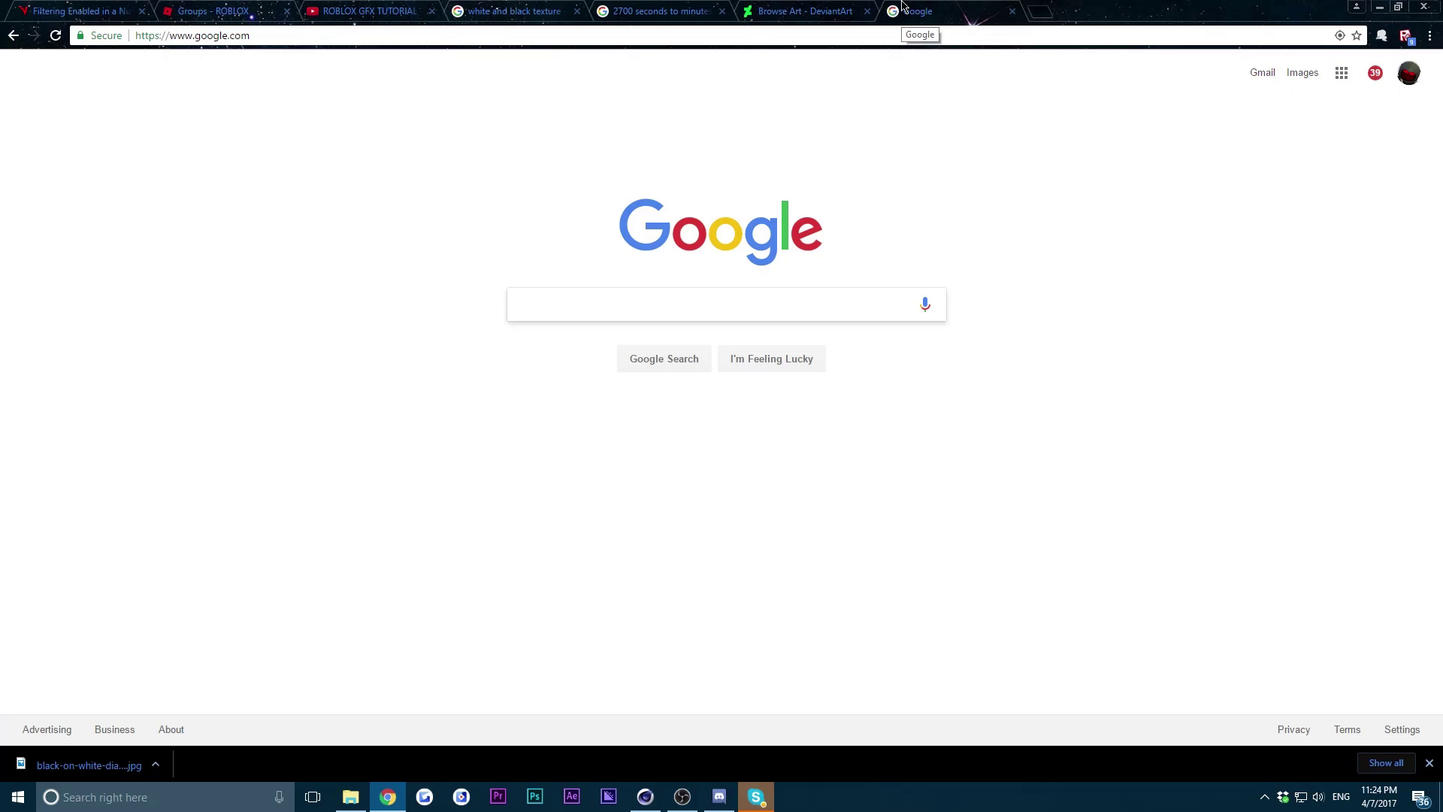
text(bla)
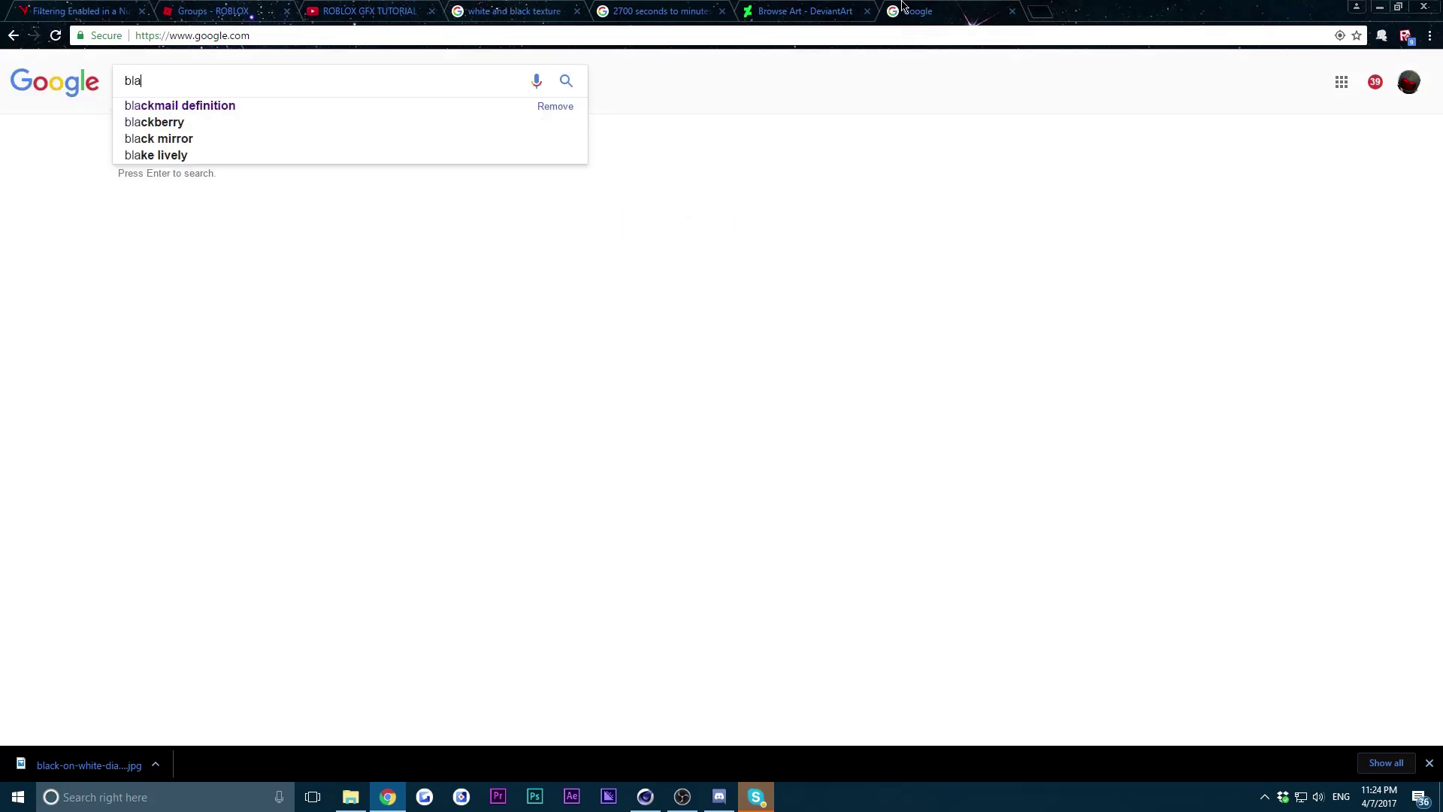
text(ck and wite texture)
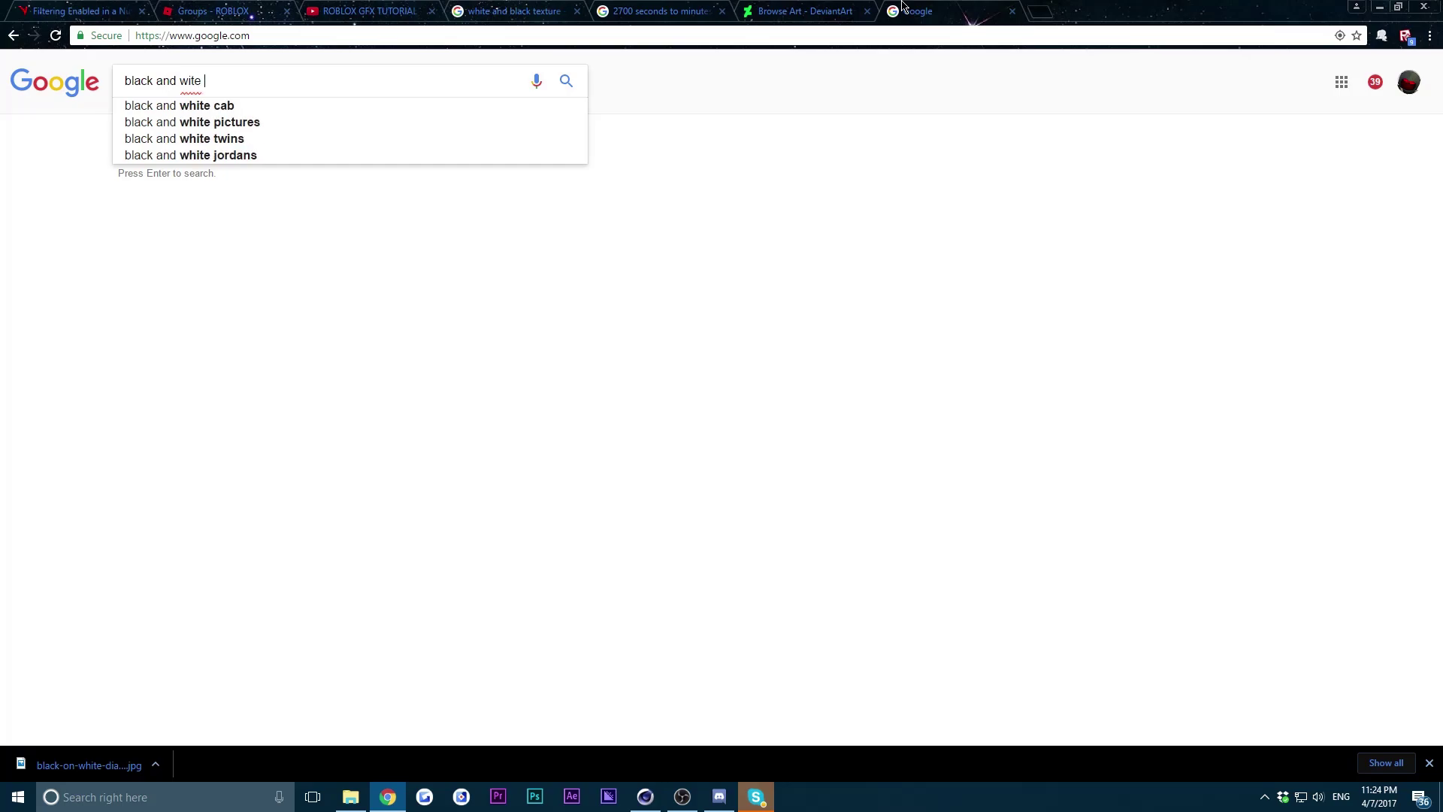
key(Return)
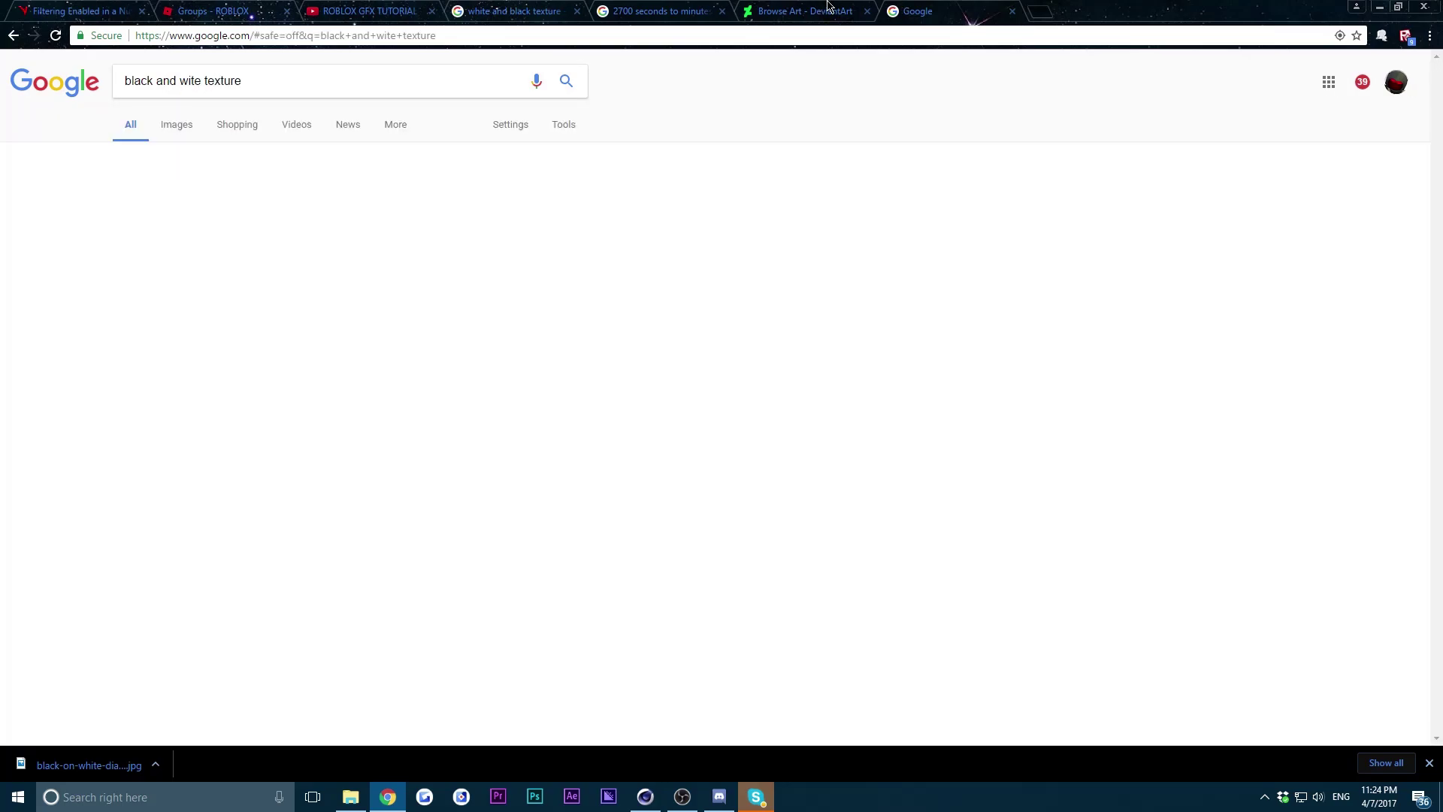
Correct the search to "black and white texture" and browse the image results for a fabric texture.
click(196, 72)
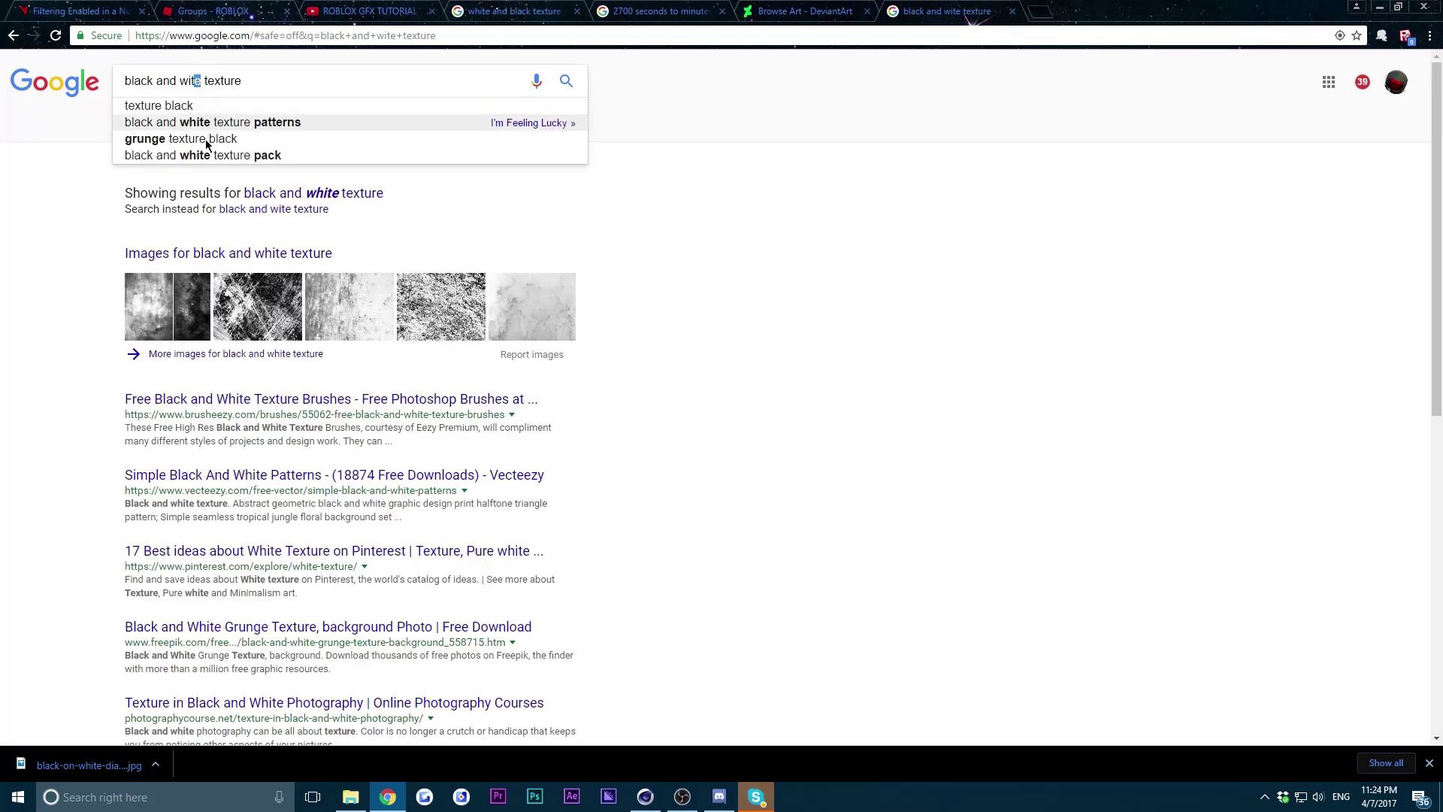
key(BackSpace)
key(BackSpace)
key(BackSpace)
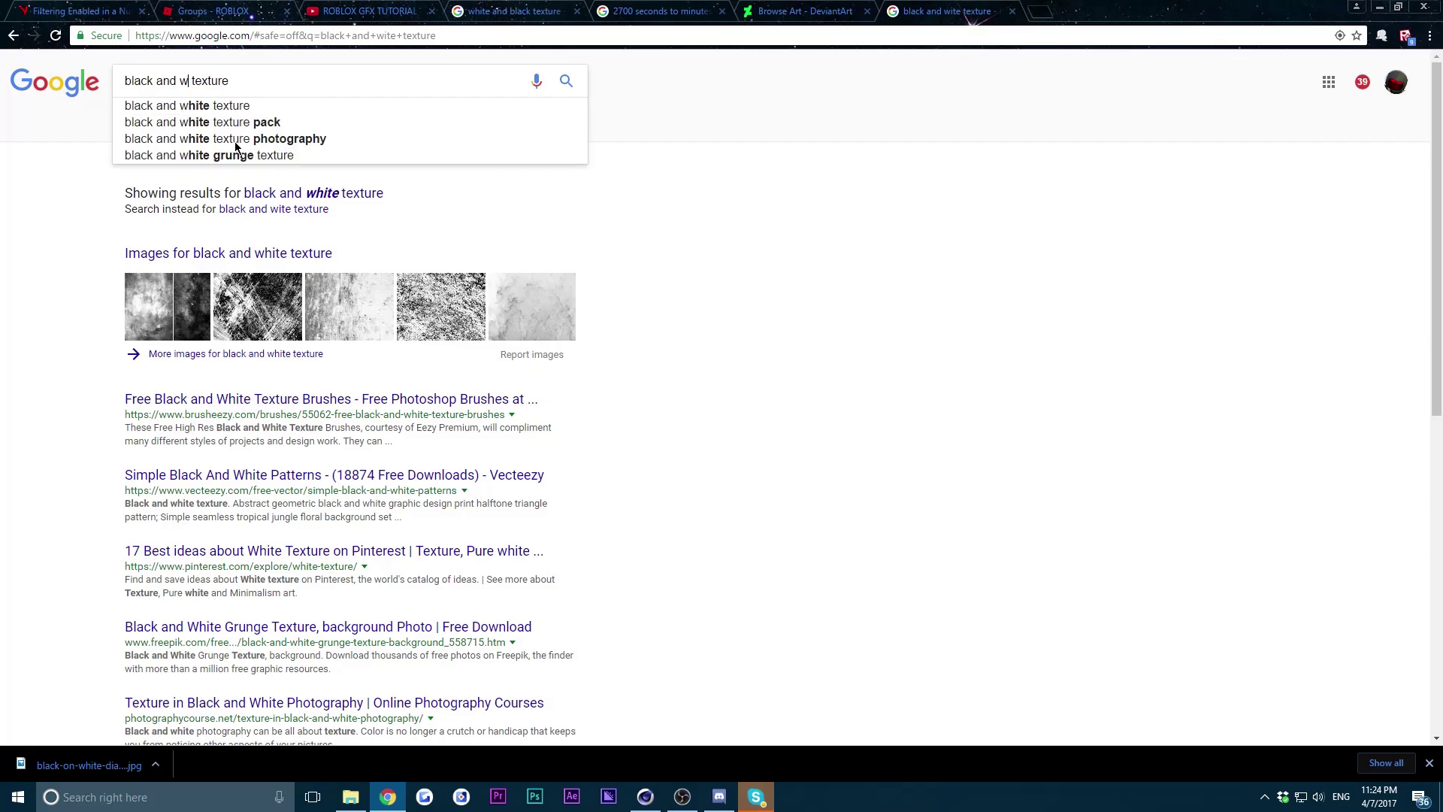
text(hite)
key(Return)
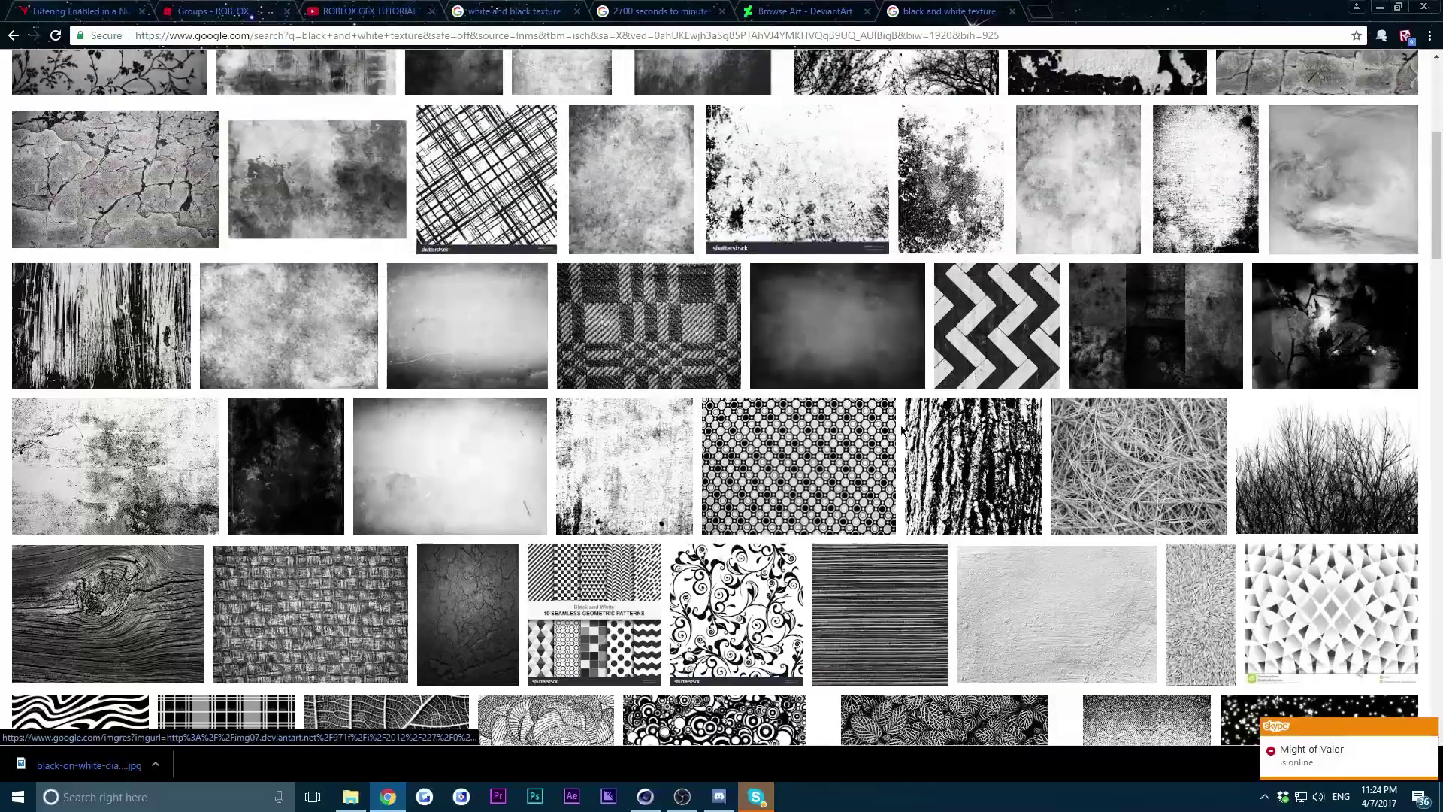
scroll(624, 466, down, 9)
scroll(583, 480, up, 6)
scroll(583, 478, up, 8)
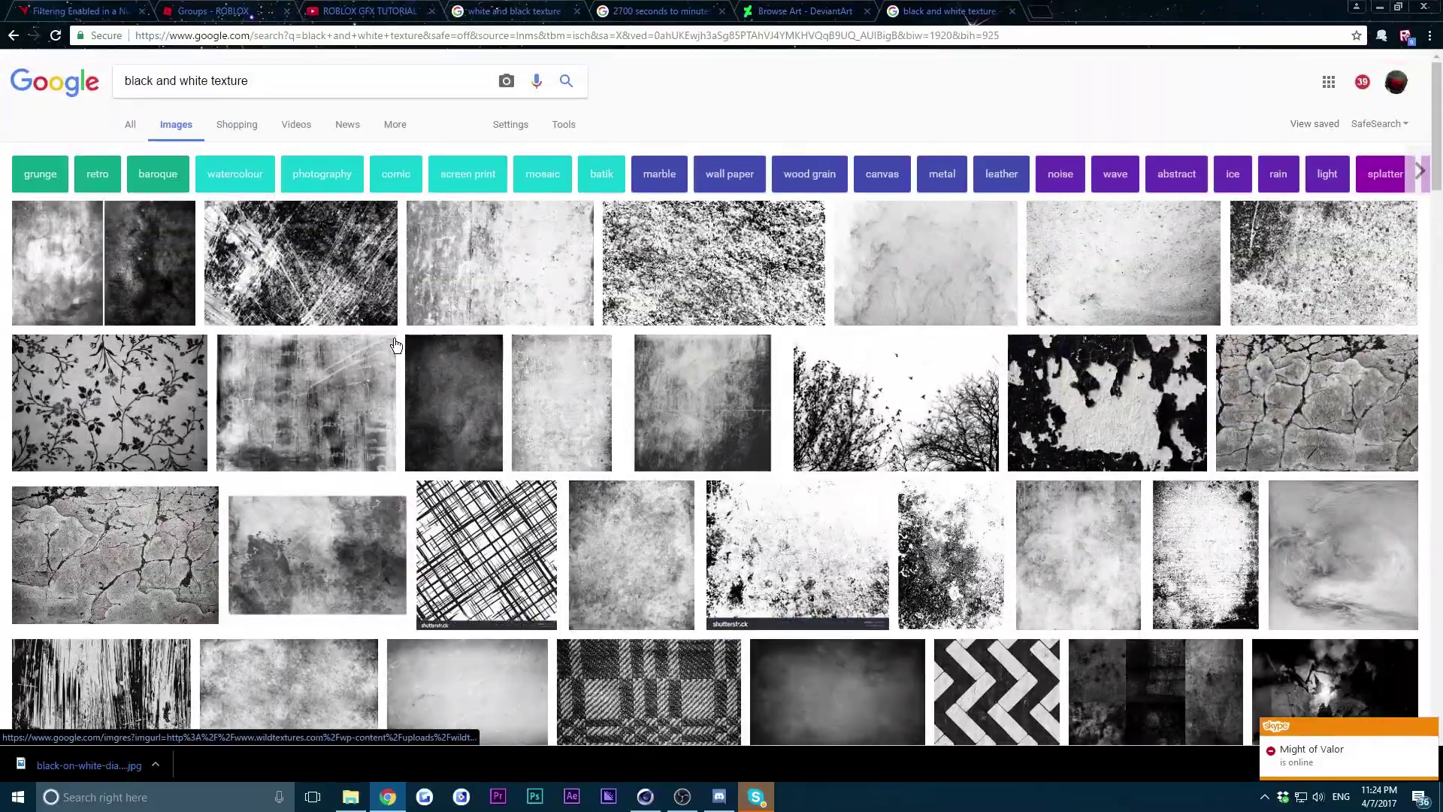
scroll(396, 344, down, 5)
scroll(929, 559, up, 5)
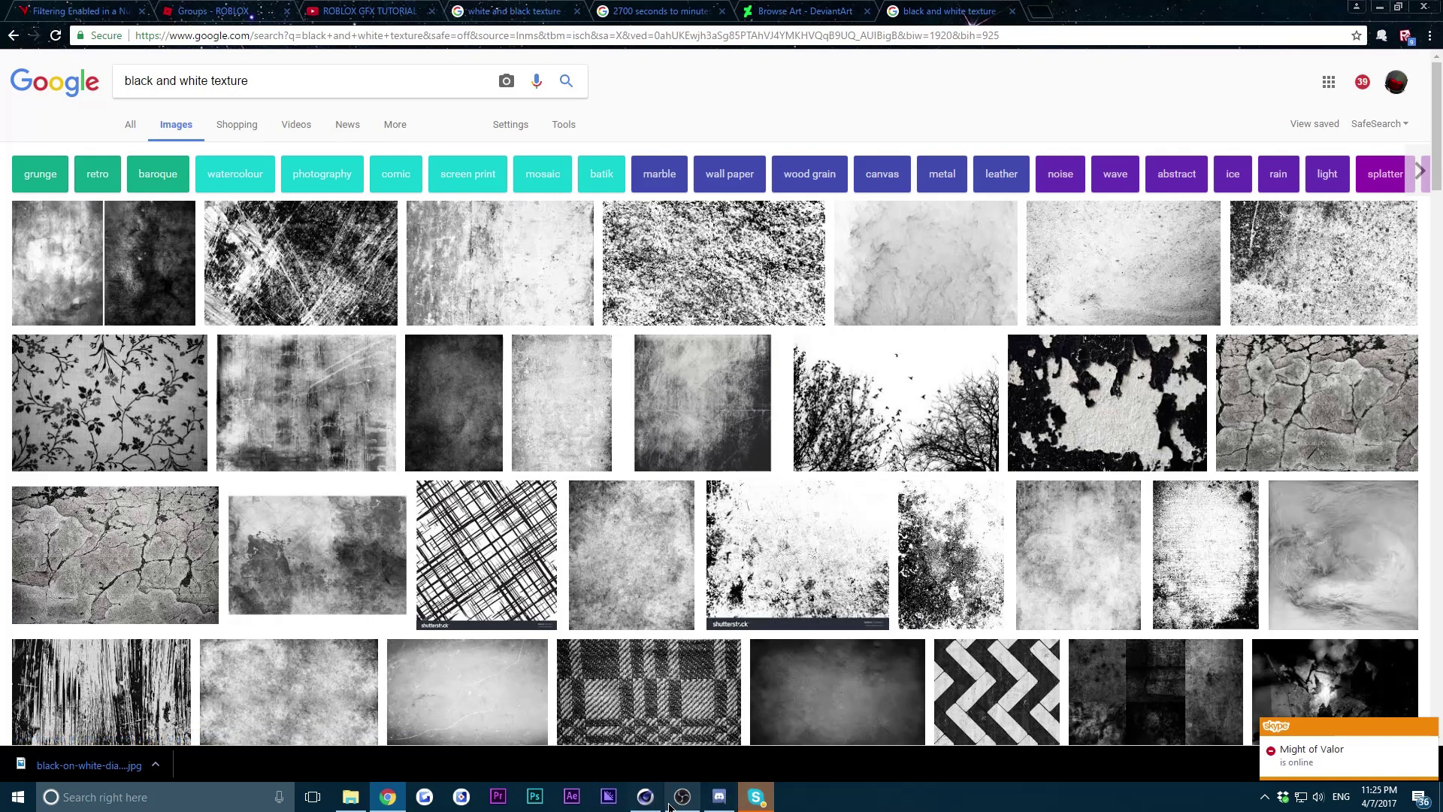
Switch back to Cinema 4D and create a new material.
click(644, 797)
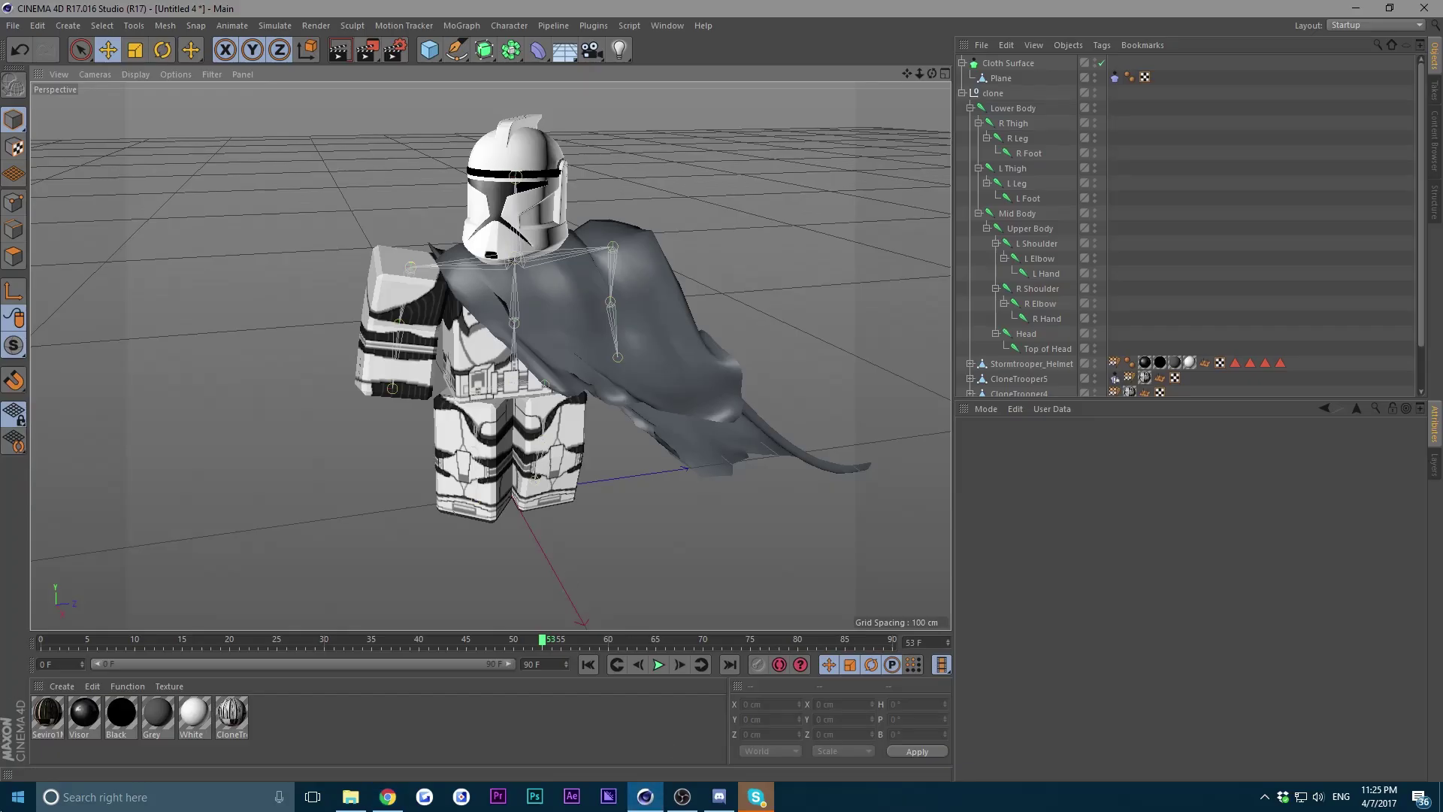
right_click(75, 707)
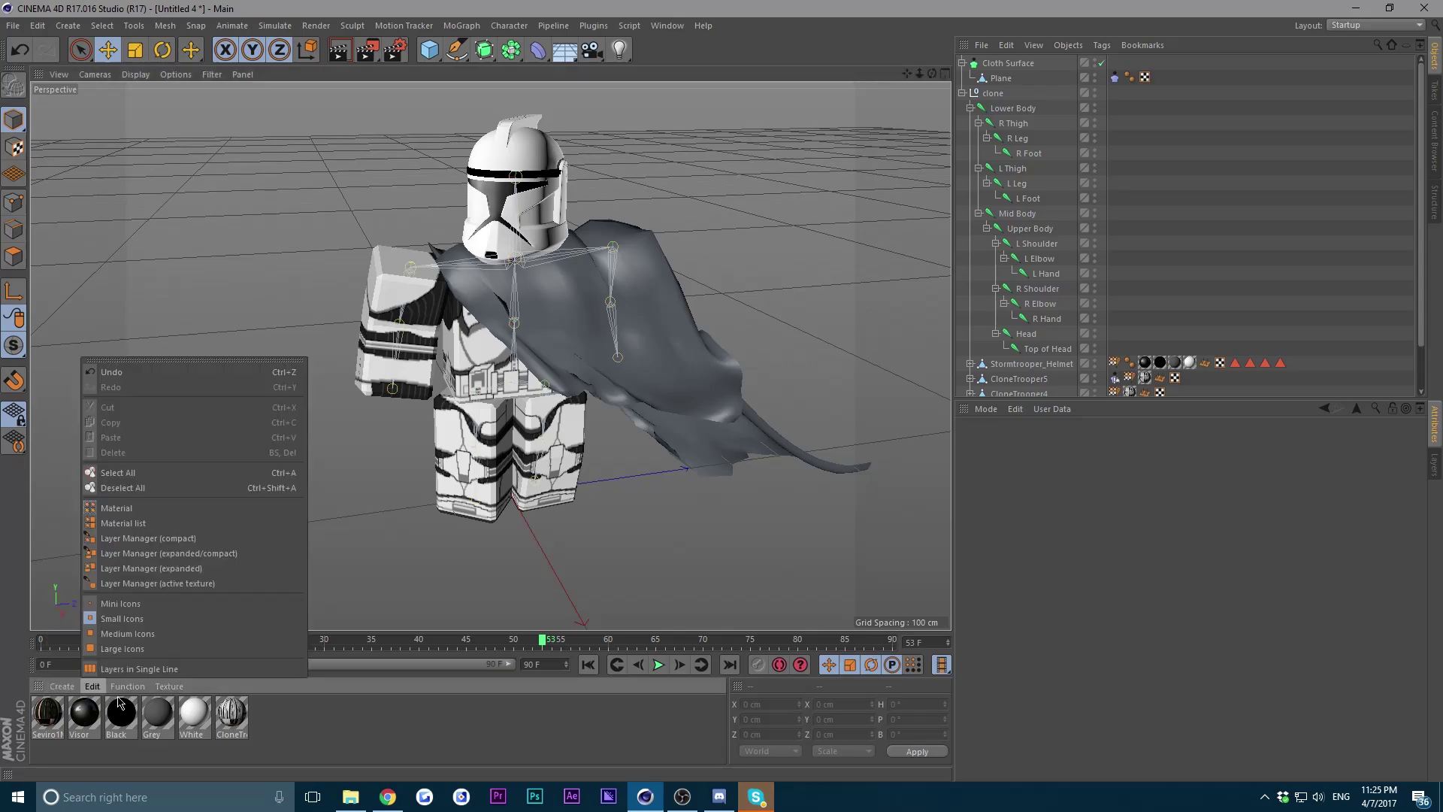
click(62, 686)
click(90, 557)
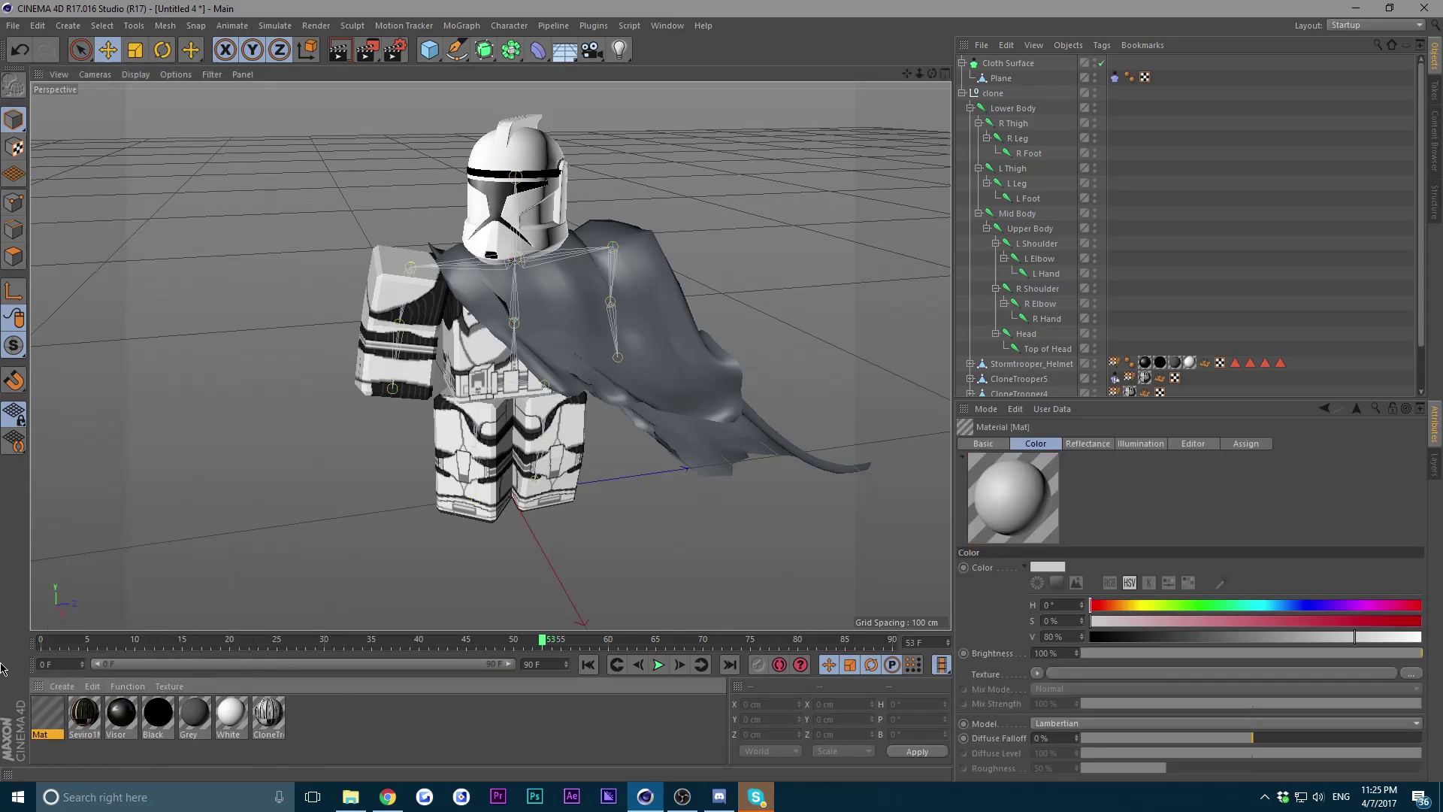
Load black-on-white-diagonal-stripes-fabric-texture.jpg from the paper textures folder as the new material's color texture.
double_click(48, 712)
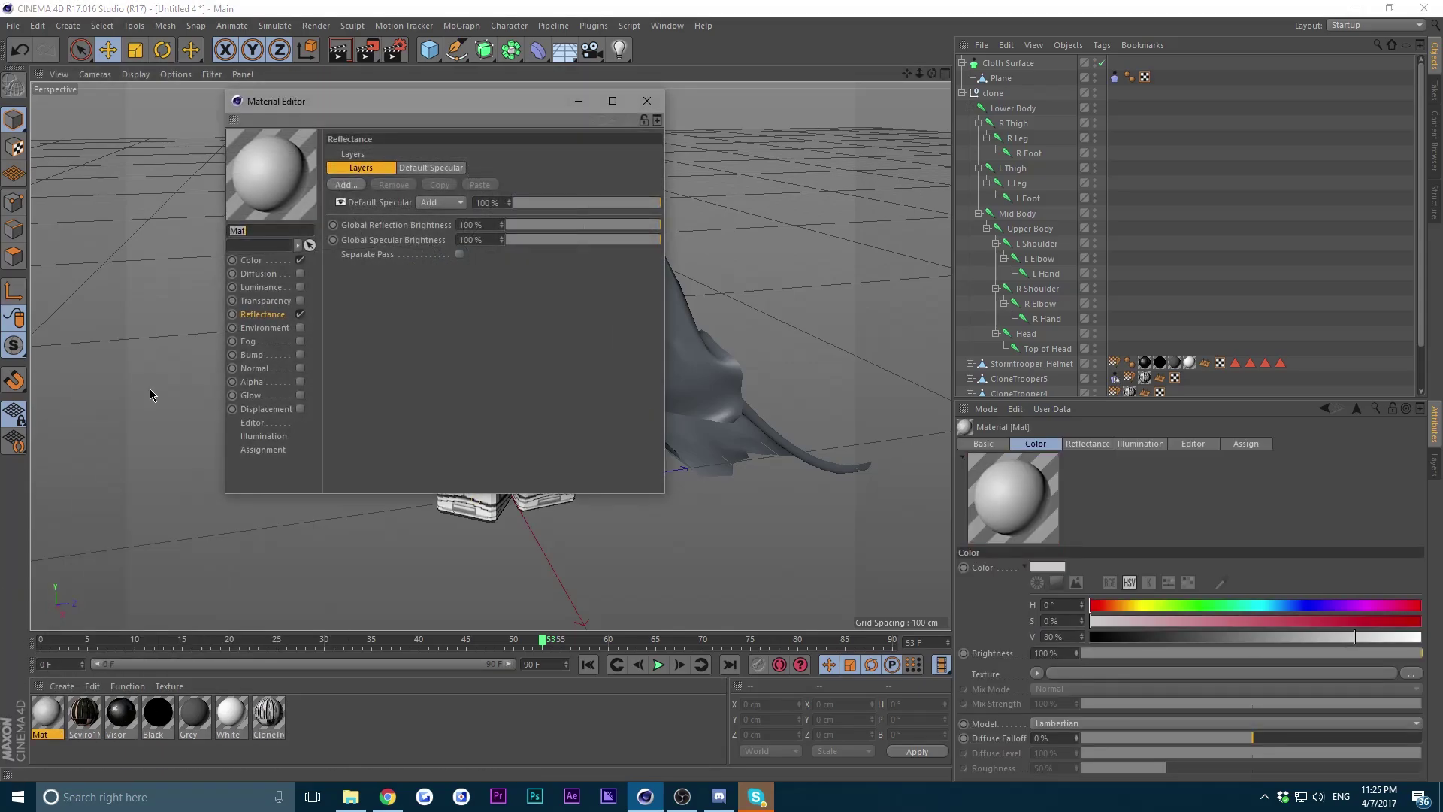
click(253, 261)
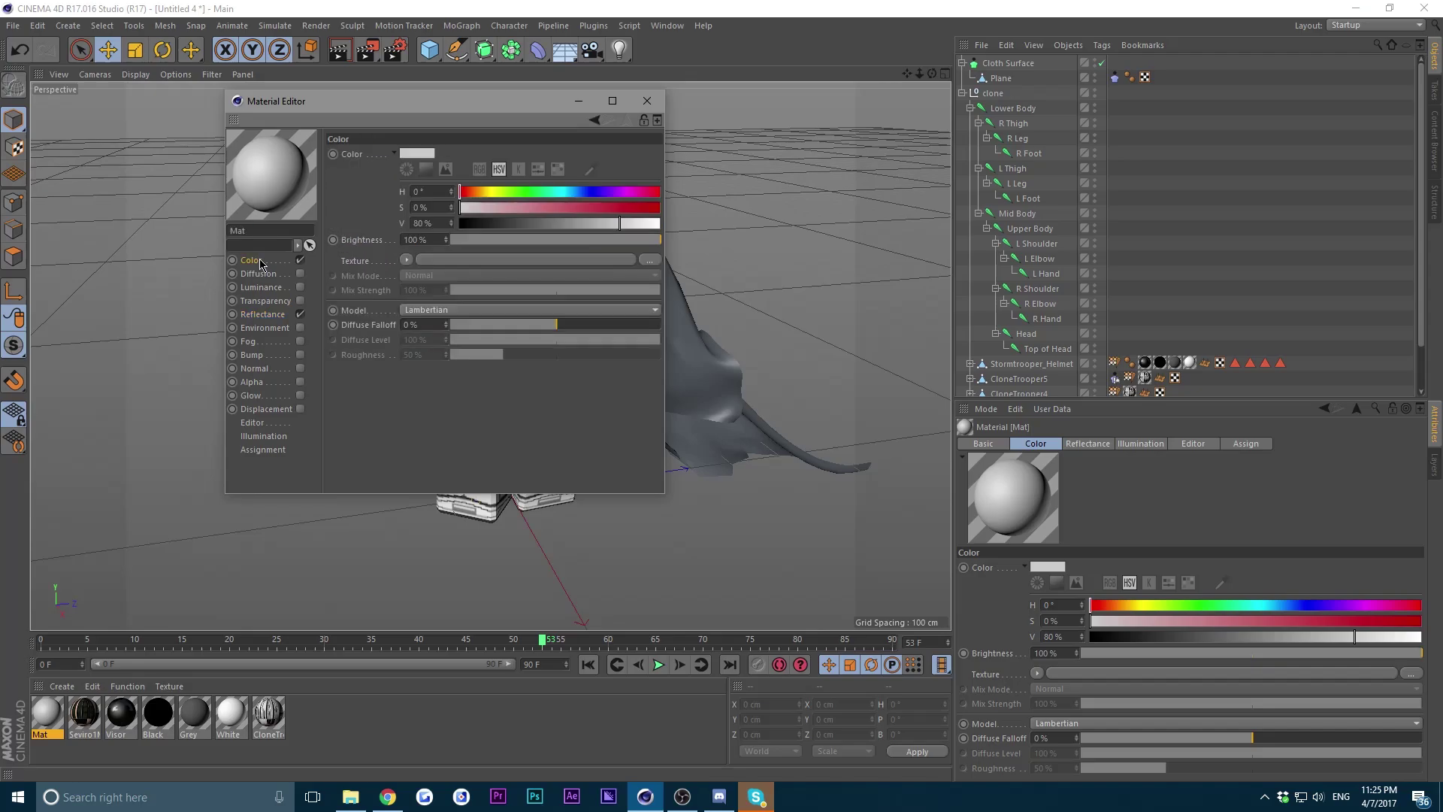
click(649, 261)
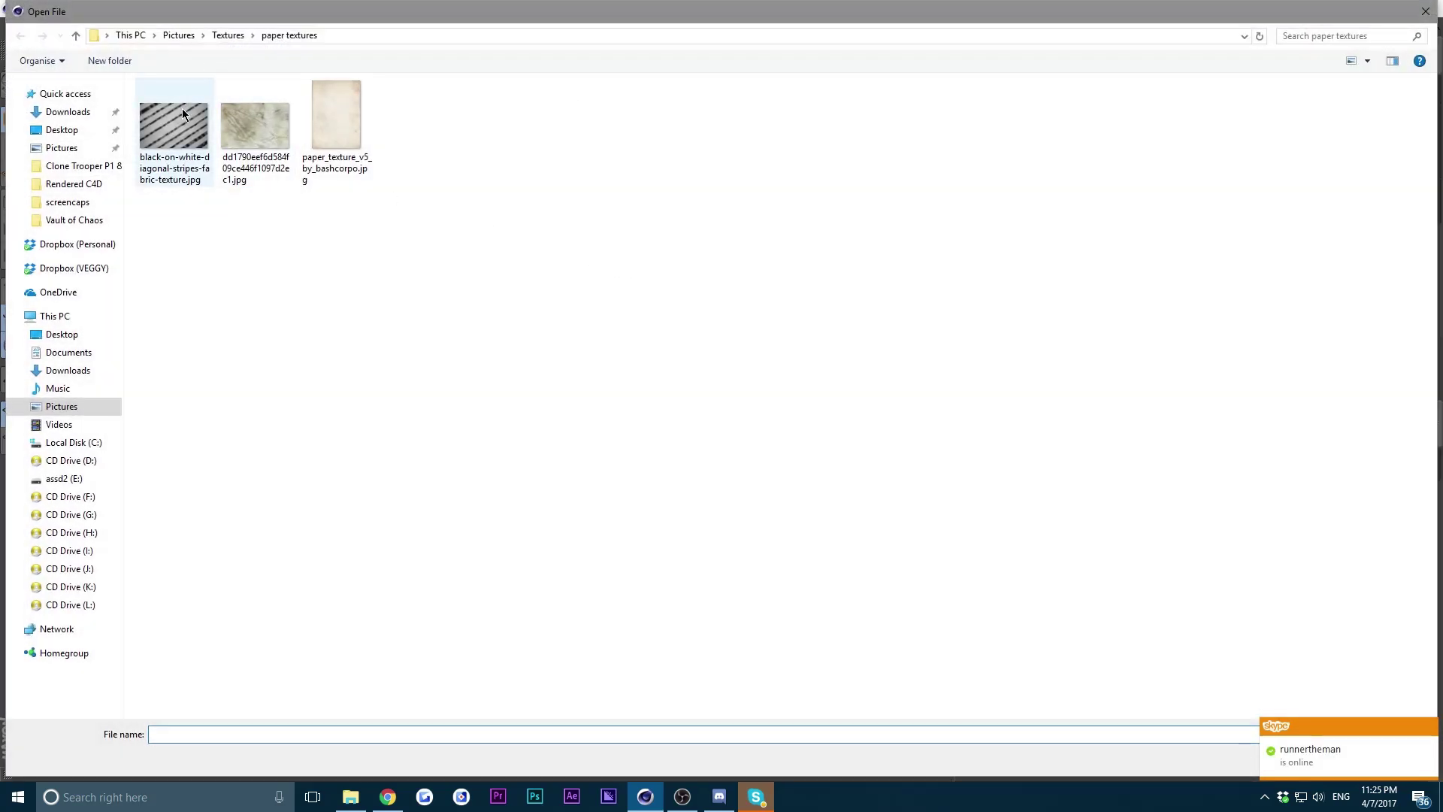
click(182, 113)
click(1428, 728)
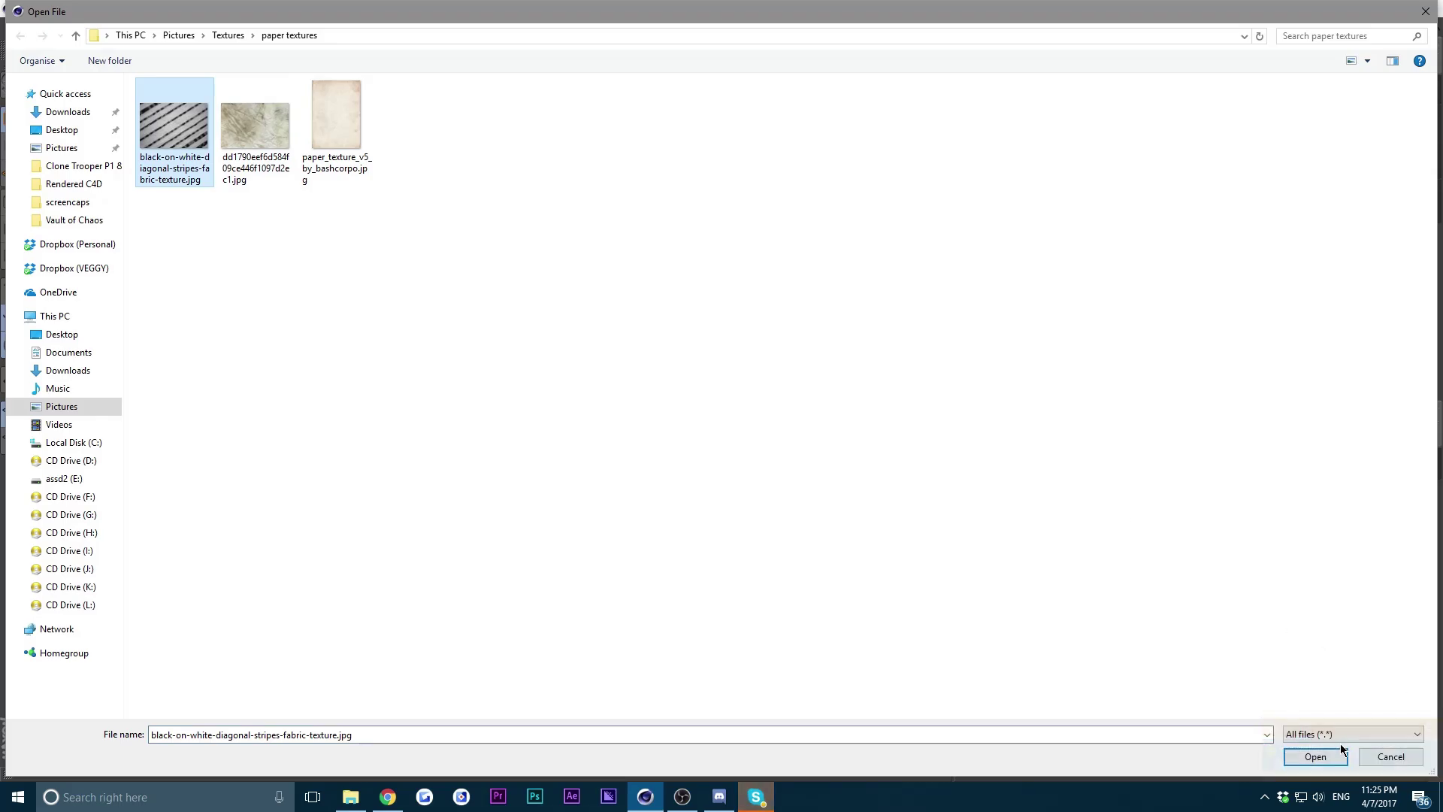
click(1315, 753)
click(818, 461)
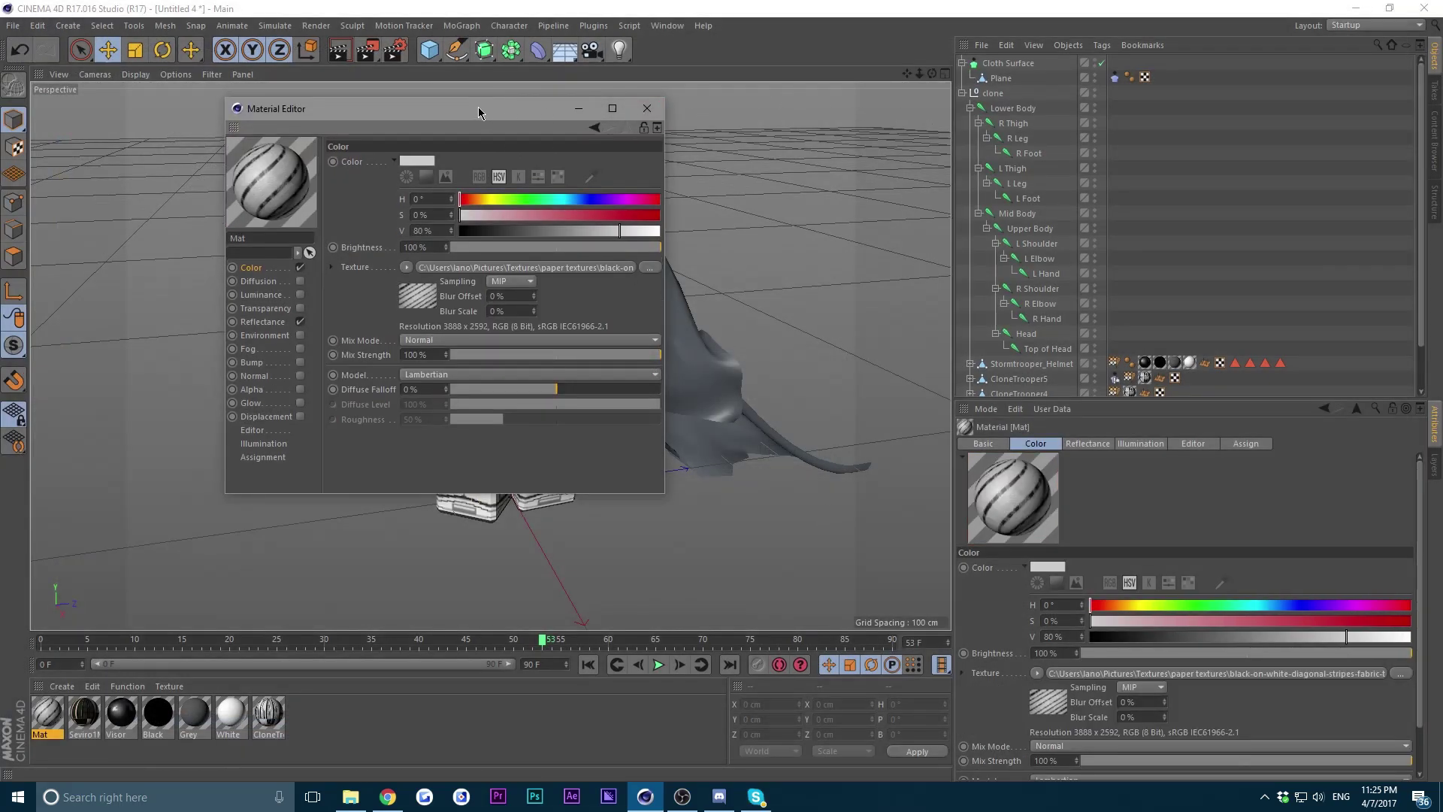
Set the material's texture preview size to No Scaling in its Editor settings.
drag(483, 107, 1016, 107)
click(781, 431)
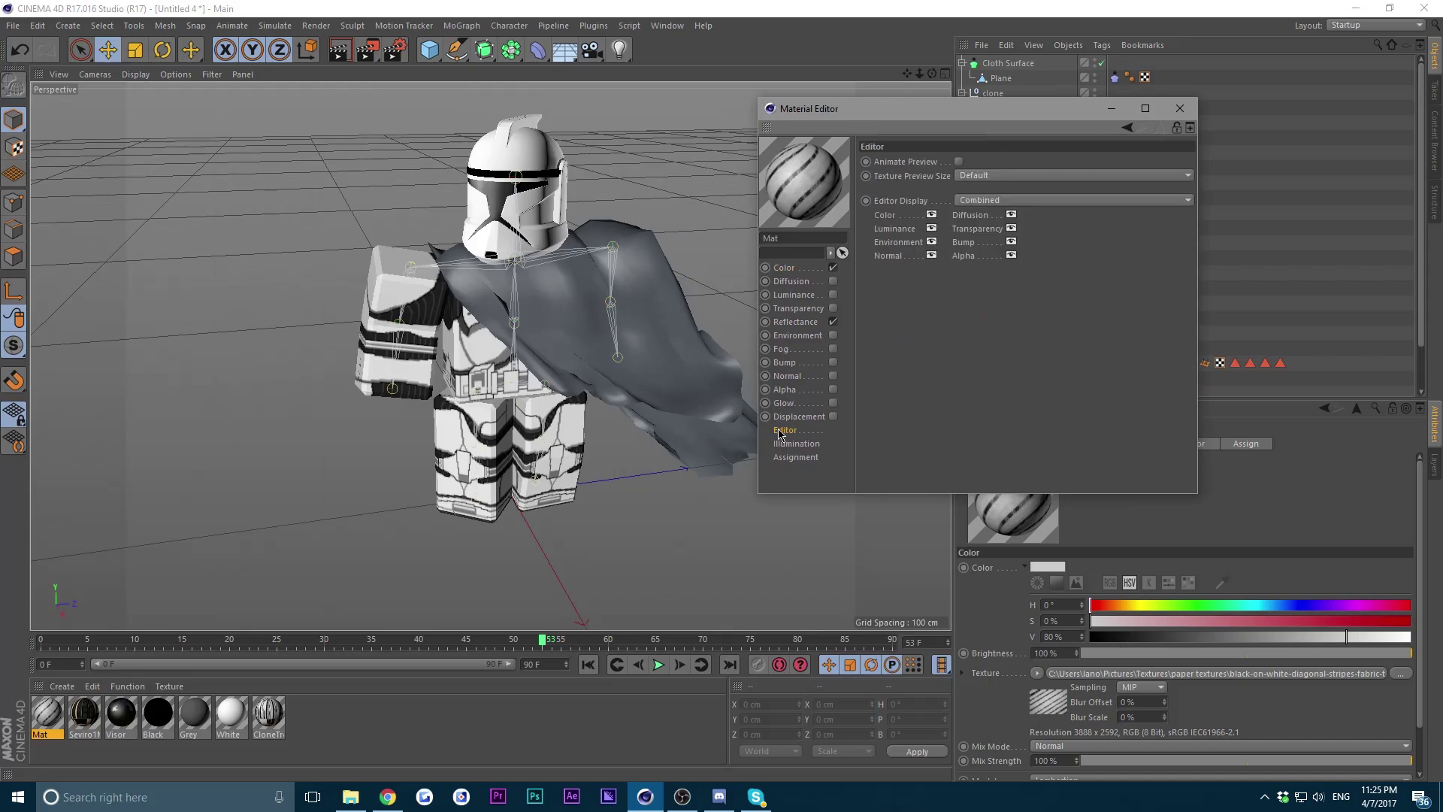
click(1008, 176)
click(993, 202)
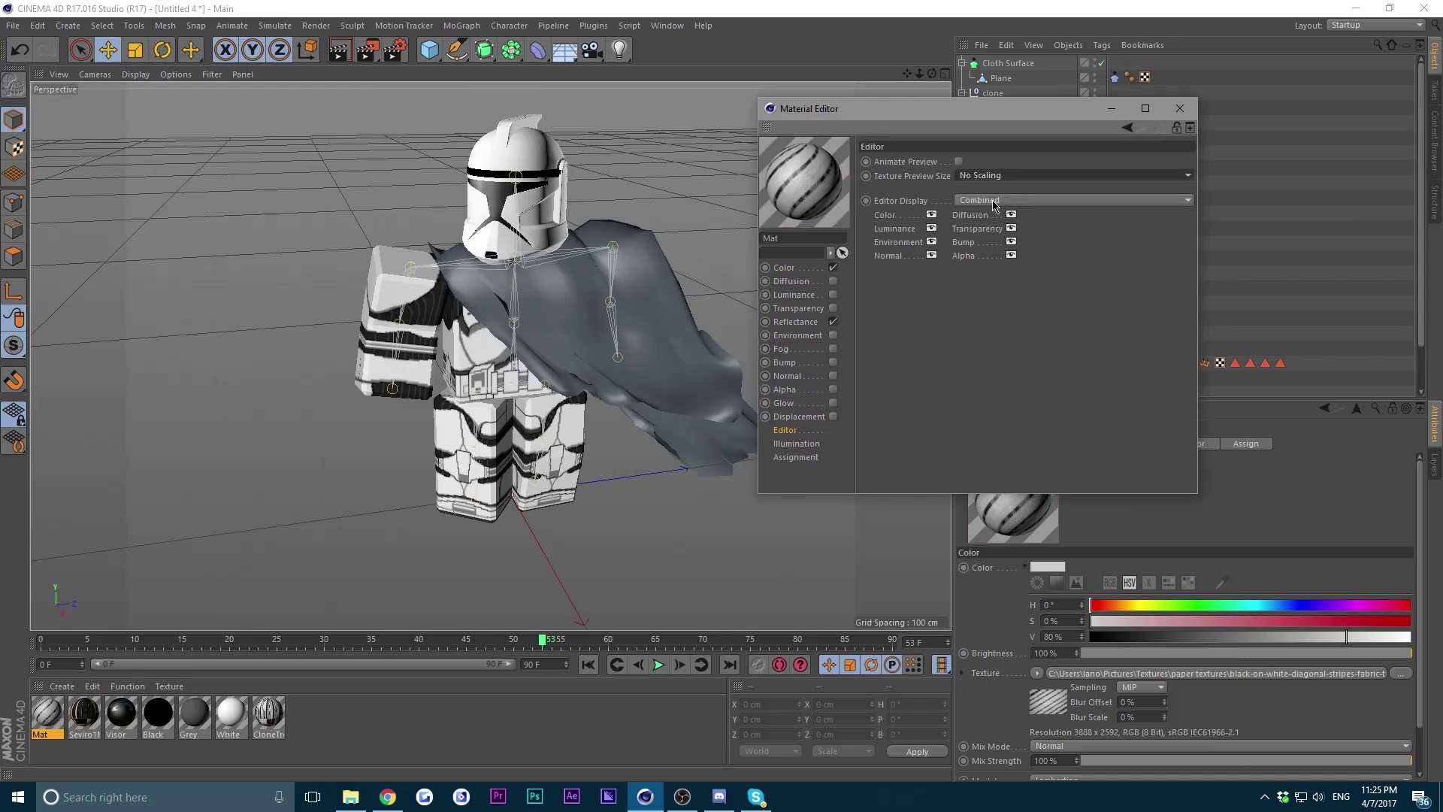
Apply the striped fabric material to the cape's Cloth Surface and close the Material Editor.
drag(37, 717, 561, 295)
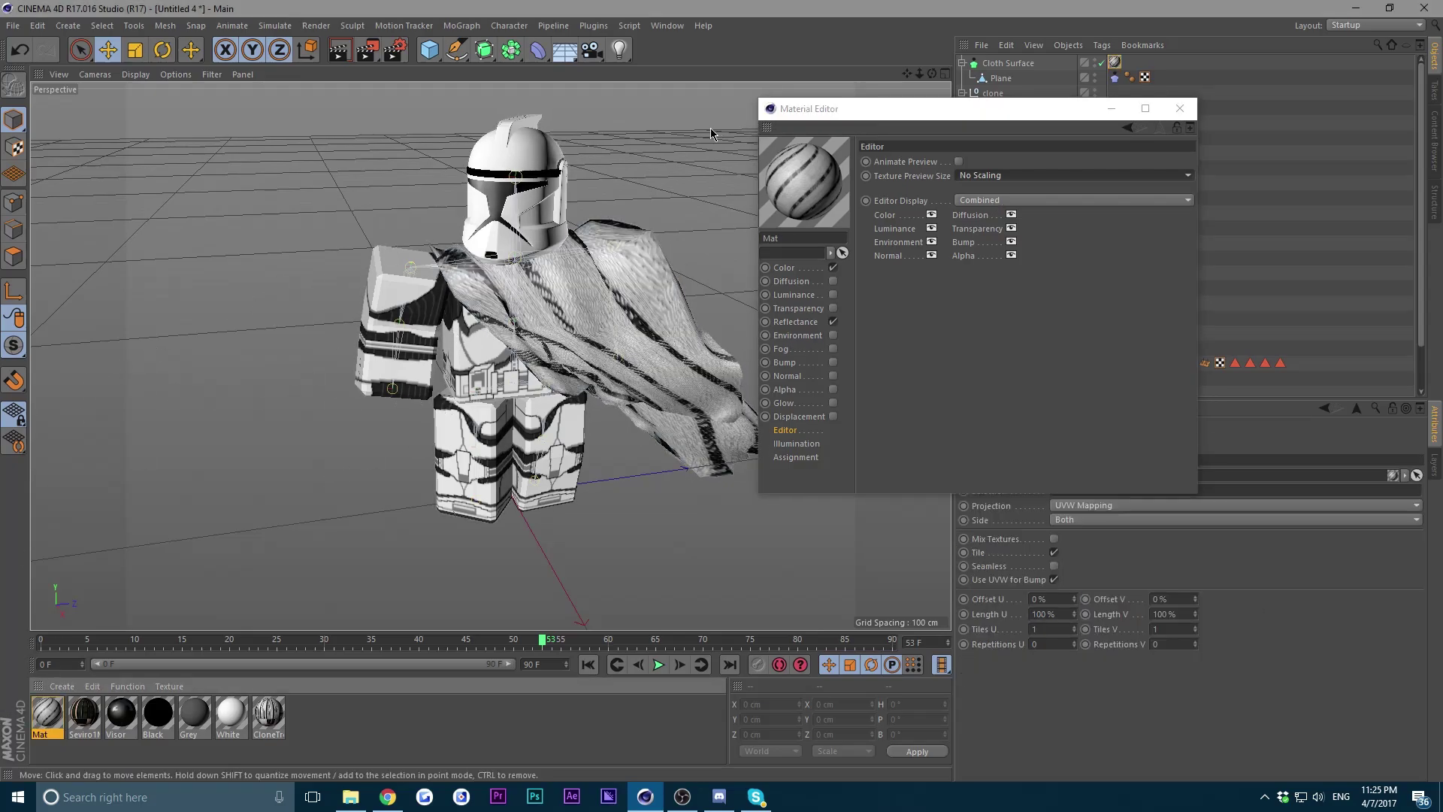
drag(883, 114, 444, 272)
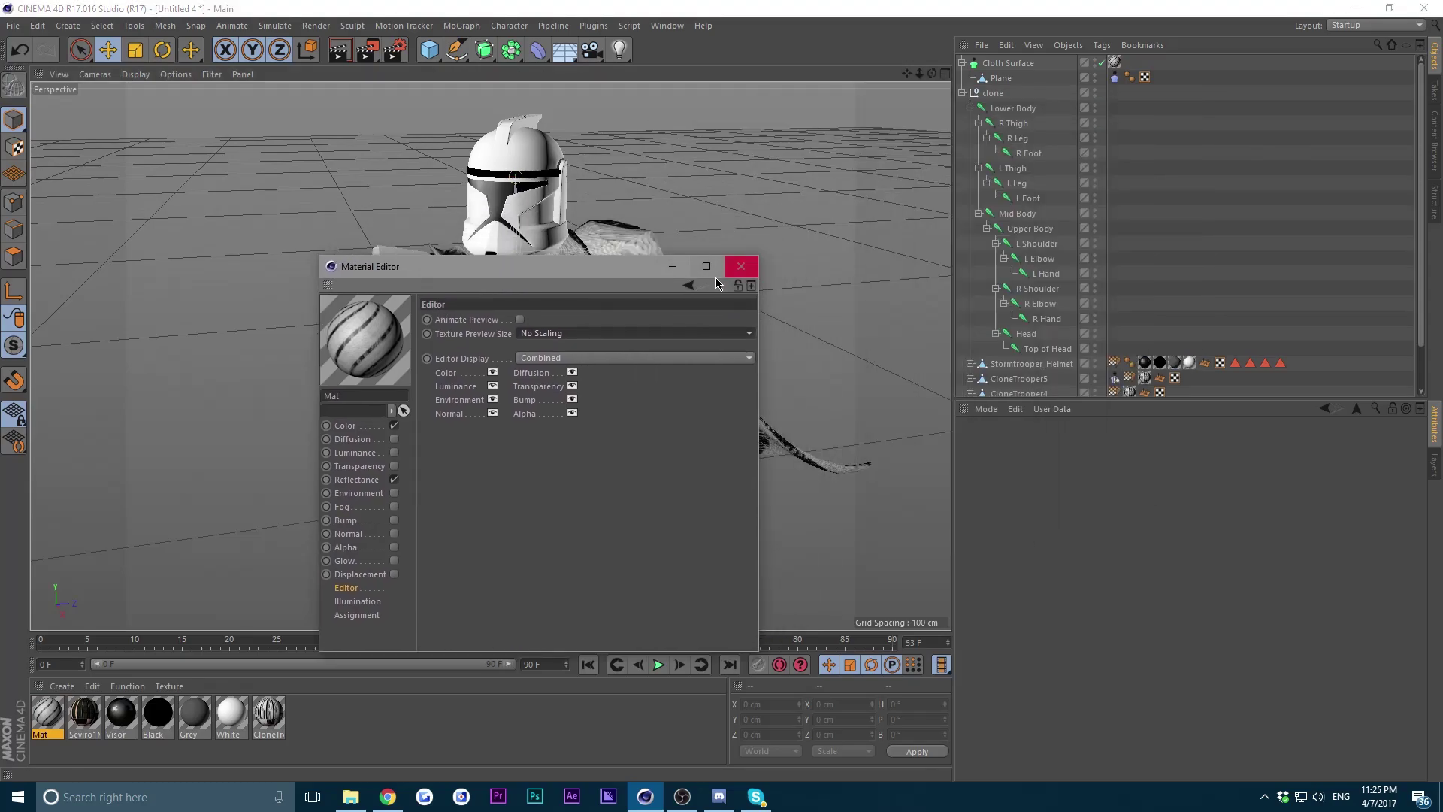
click(742, 271)
mouse_move(932, 73)
mouse_down()
mouse_move(706, 73)
mouse_move(725, 105)
mouse_move(932, 73)
mouse_up()
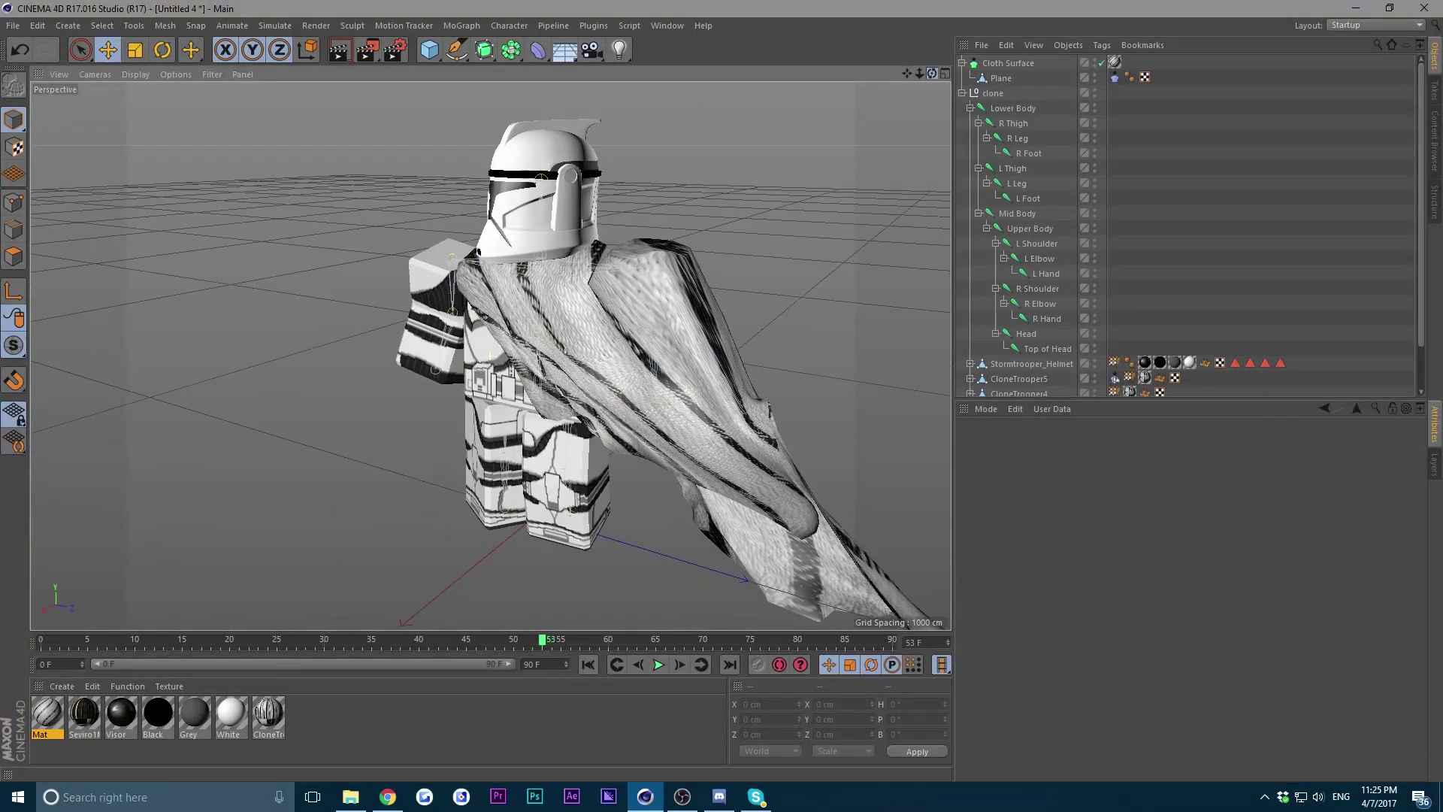
Enable Seamless on the cape's texture tag and set its projection to Cubic.
click(1114, 62)
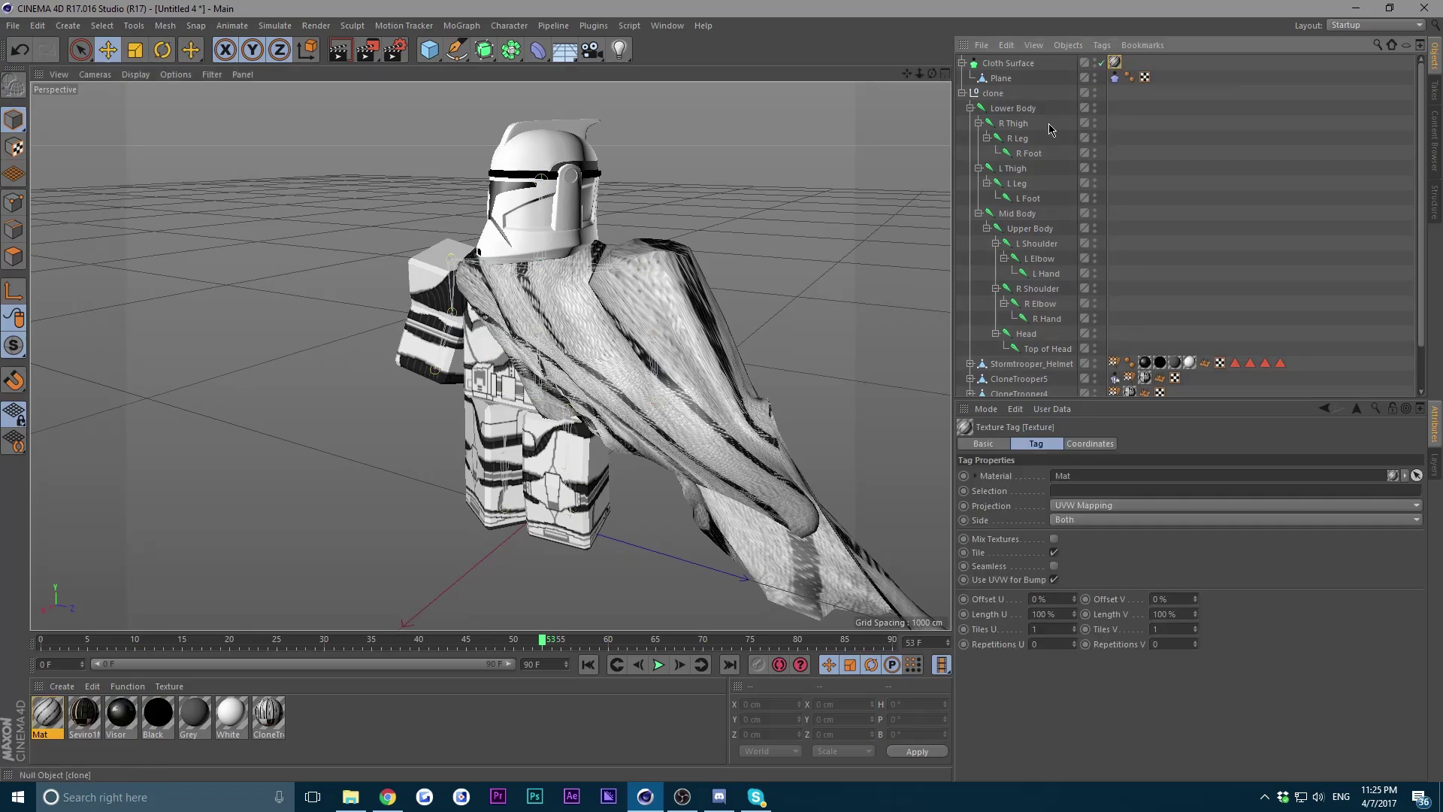
click(1055, 566)
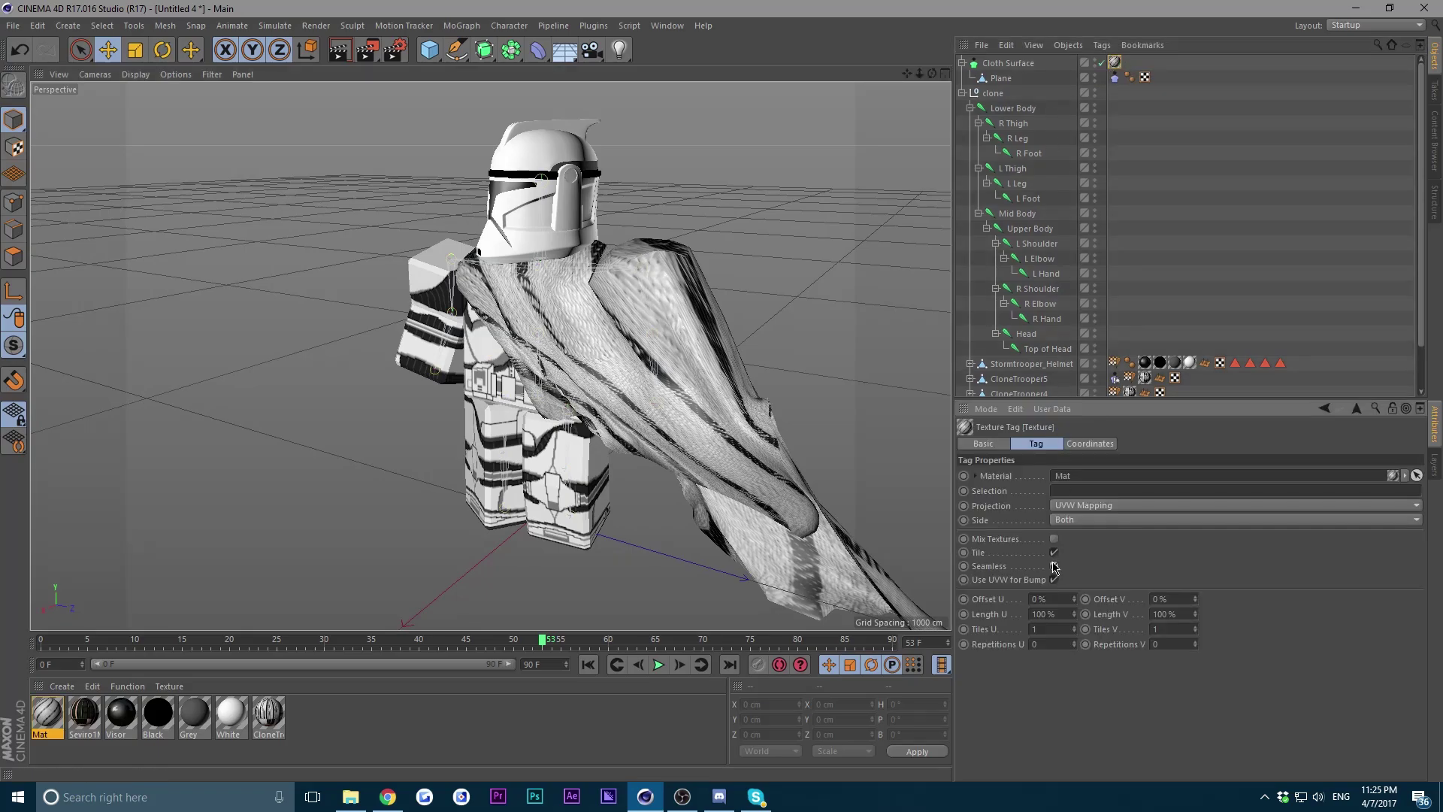
click(1072, 508)
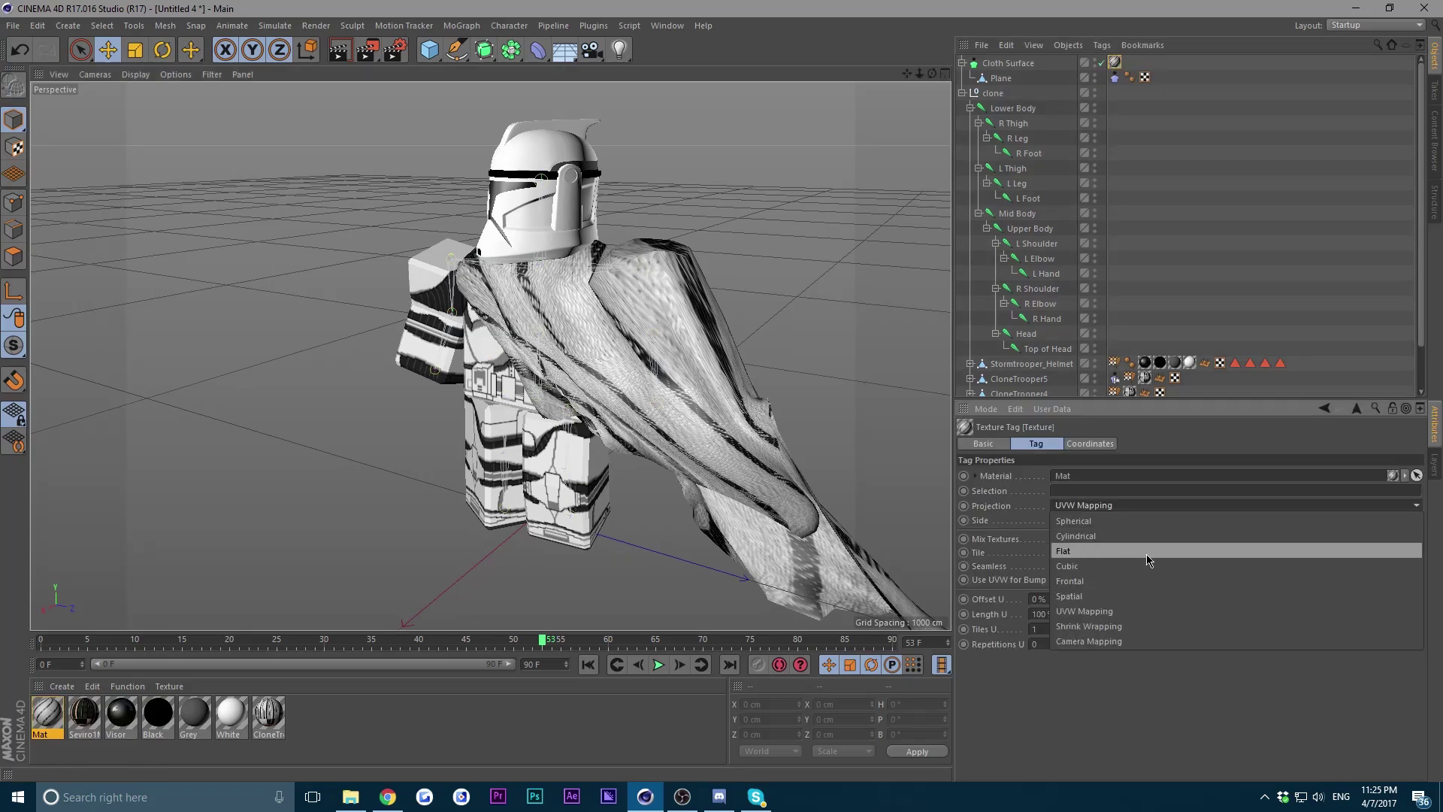
click(1082, 566)
drag(932, 72, 1048, 67)
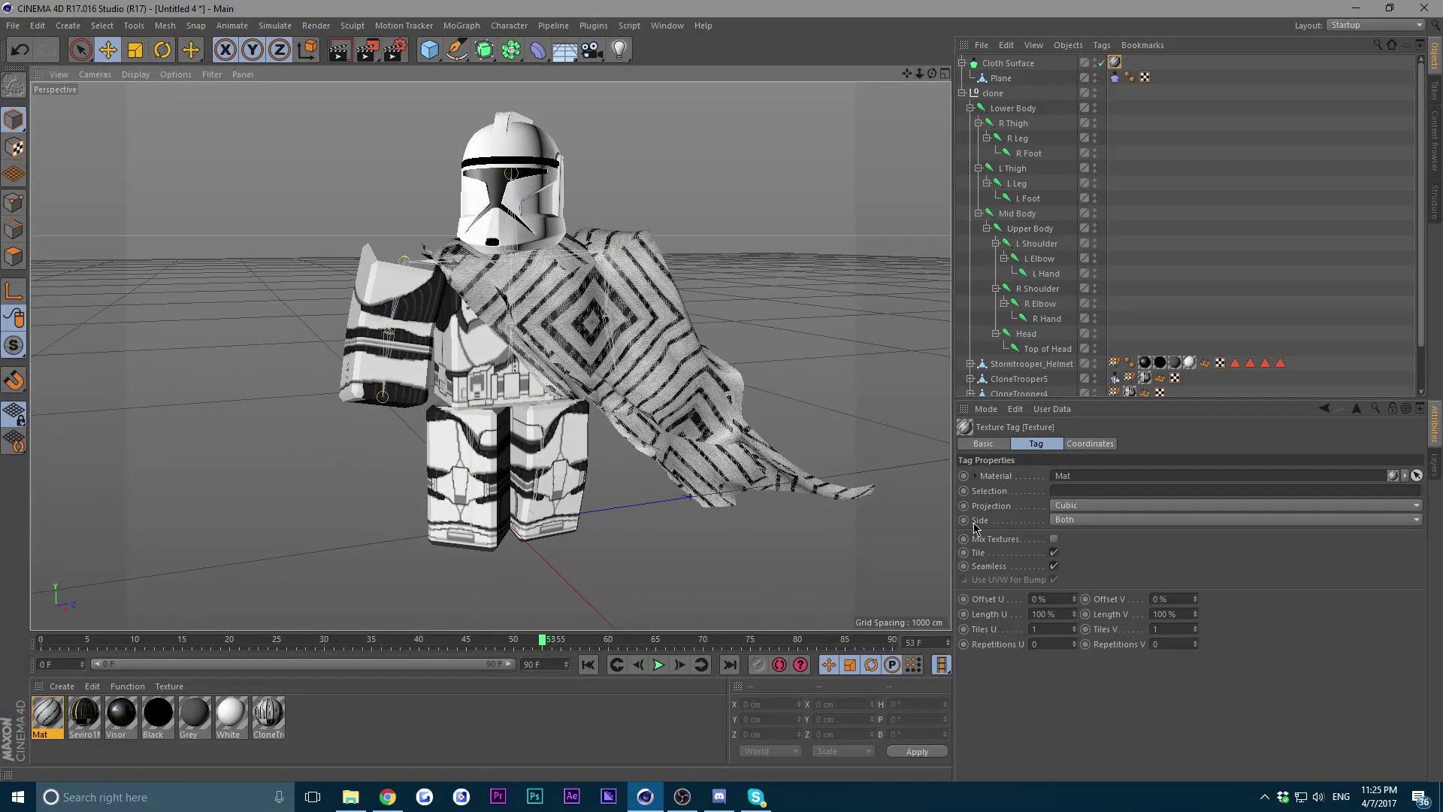
Move the striped texture tag from the Cloth Surface onto the Plane object beneath it.
double_click(1040, 630)
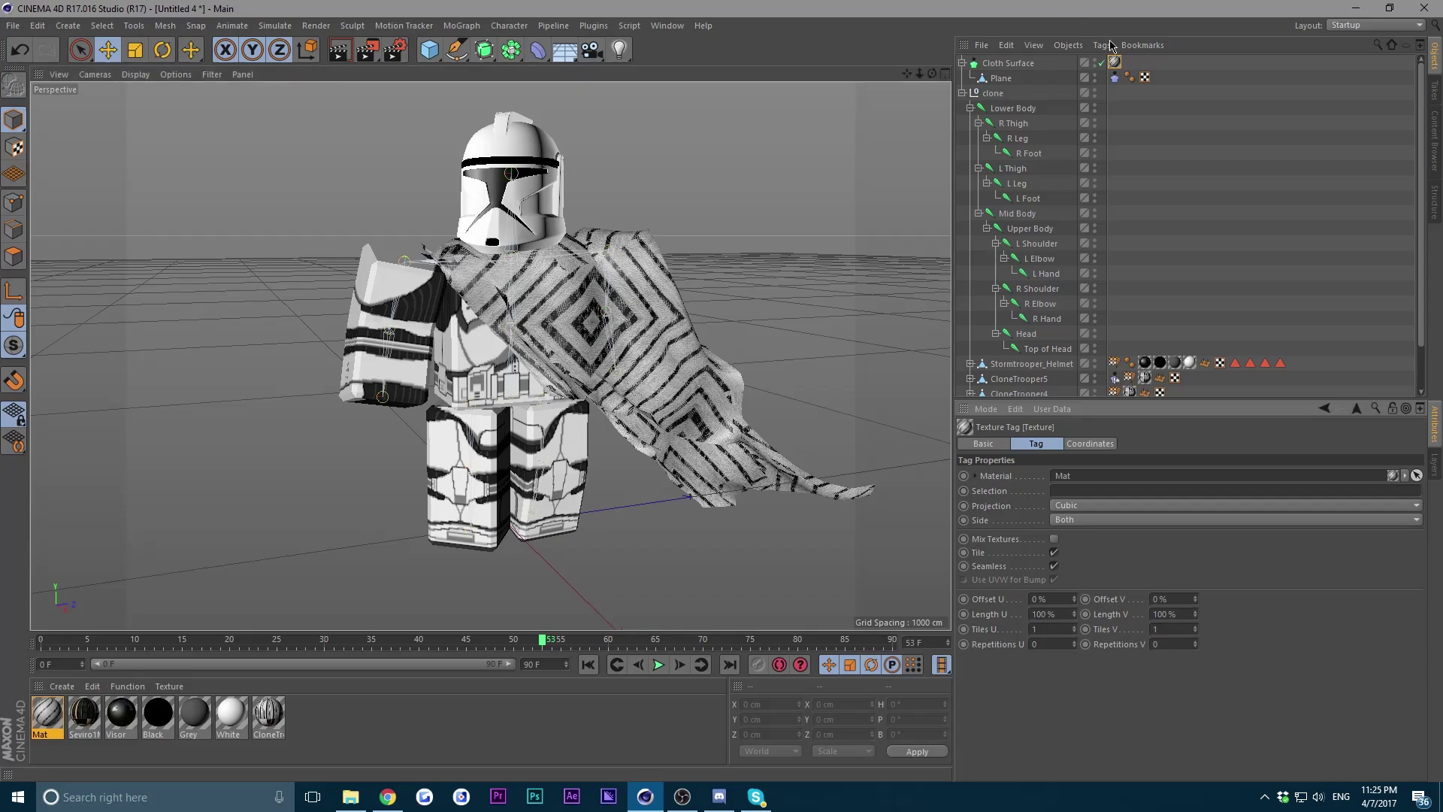
mouse_move(1114, 62)
mouse_down()
mouse_move(1043, 90)
mouse_move(1007, 79)
mouse_up()
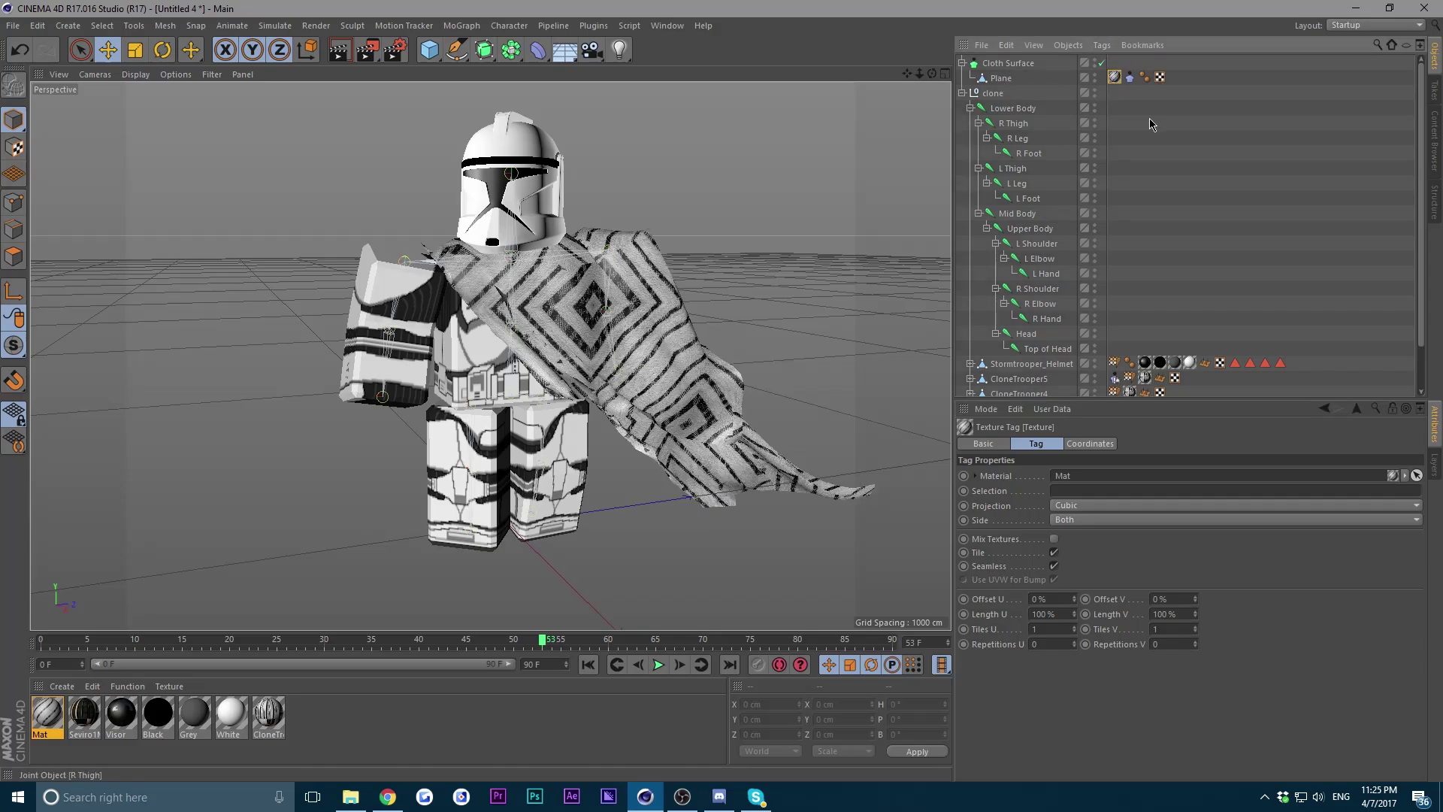
double_click(1044, 628)
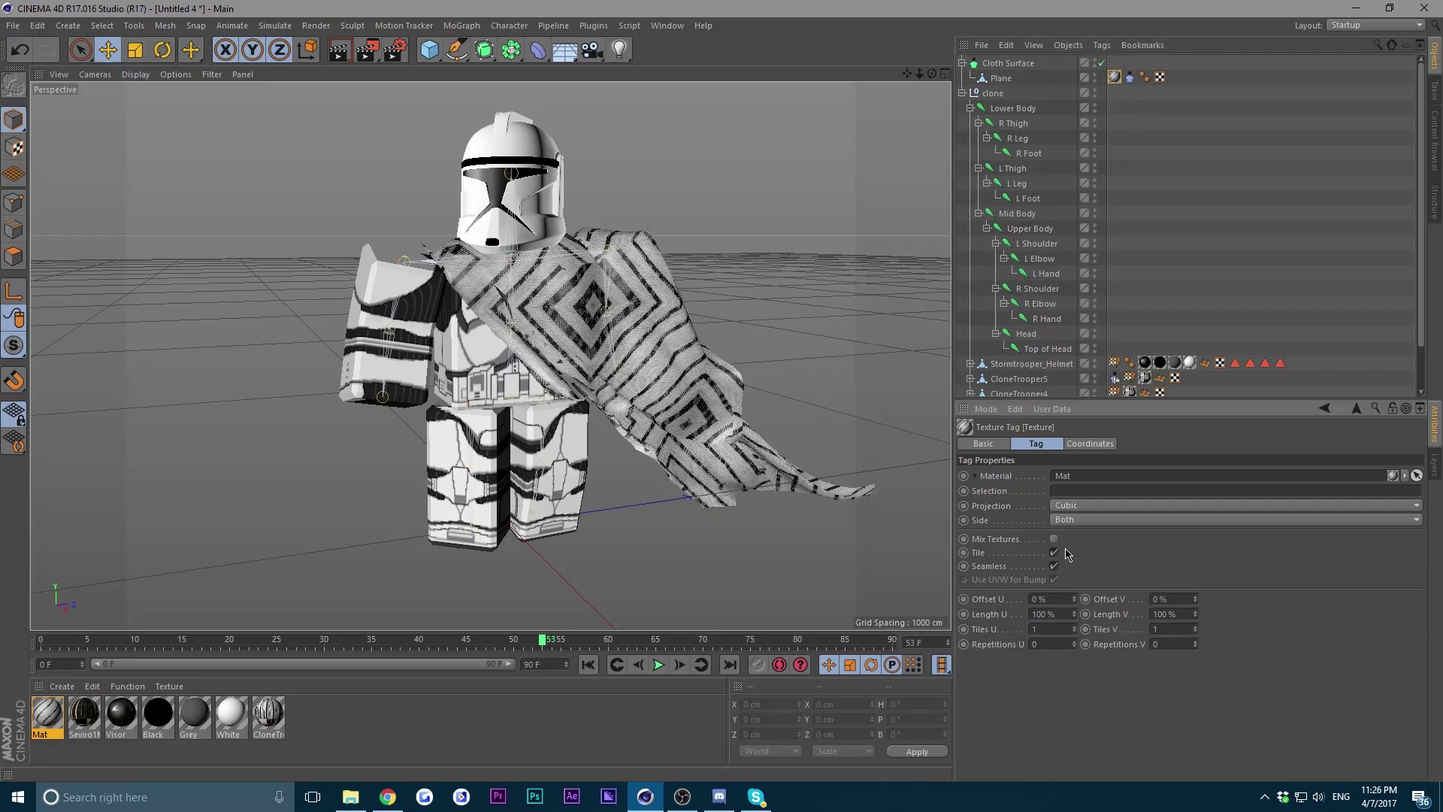
drag(932, 73, 1037, 113)
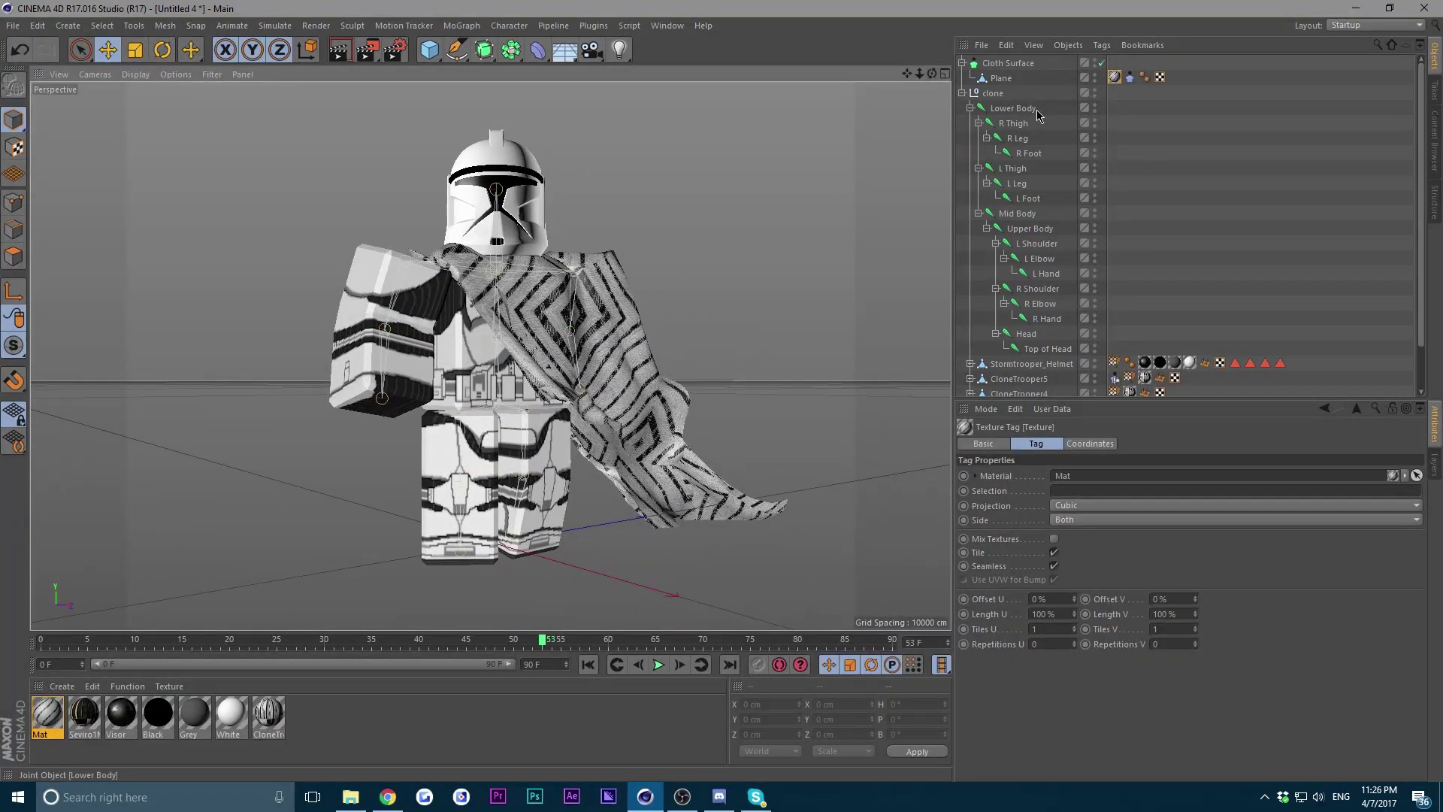
Lower the Stormtrooper_Helmet very slightly along the Y axis and deselect it.
click(1000, 79)
click(519, 205)
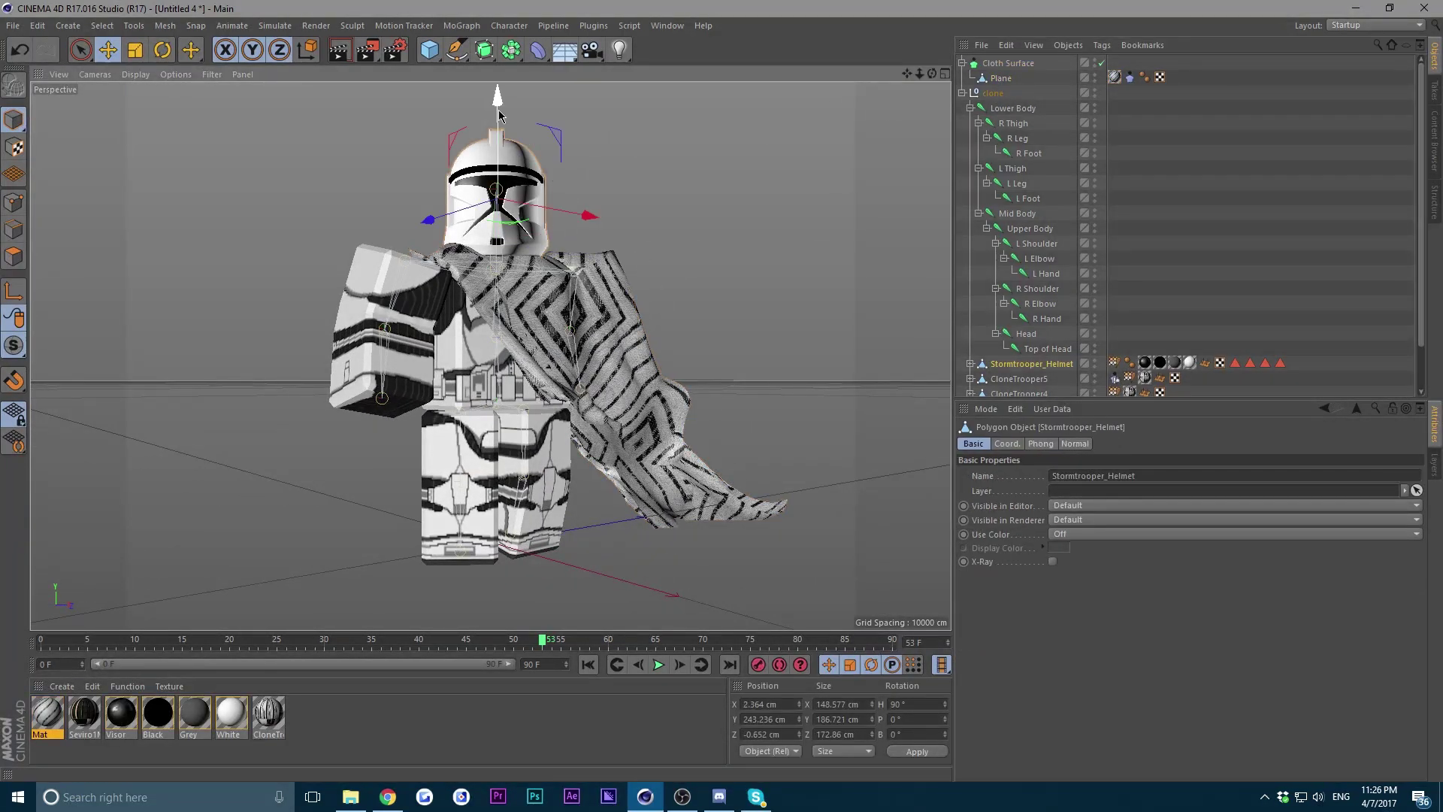
drag(498, 110, 499, 112)
click(864, 90)
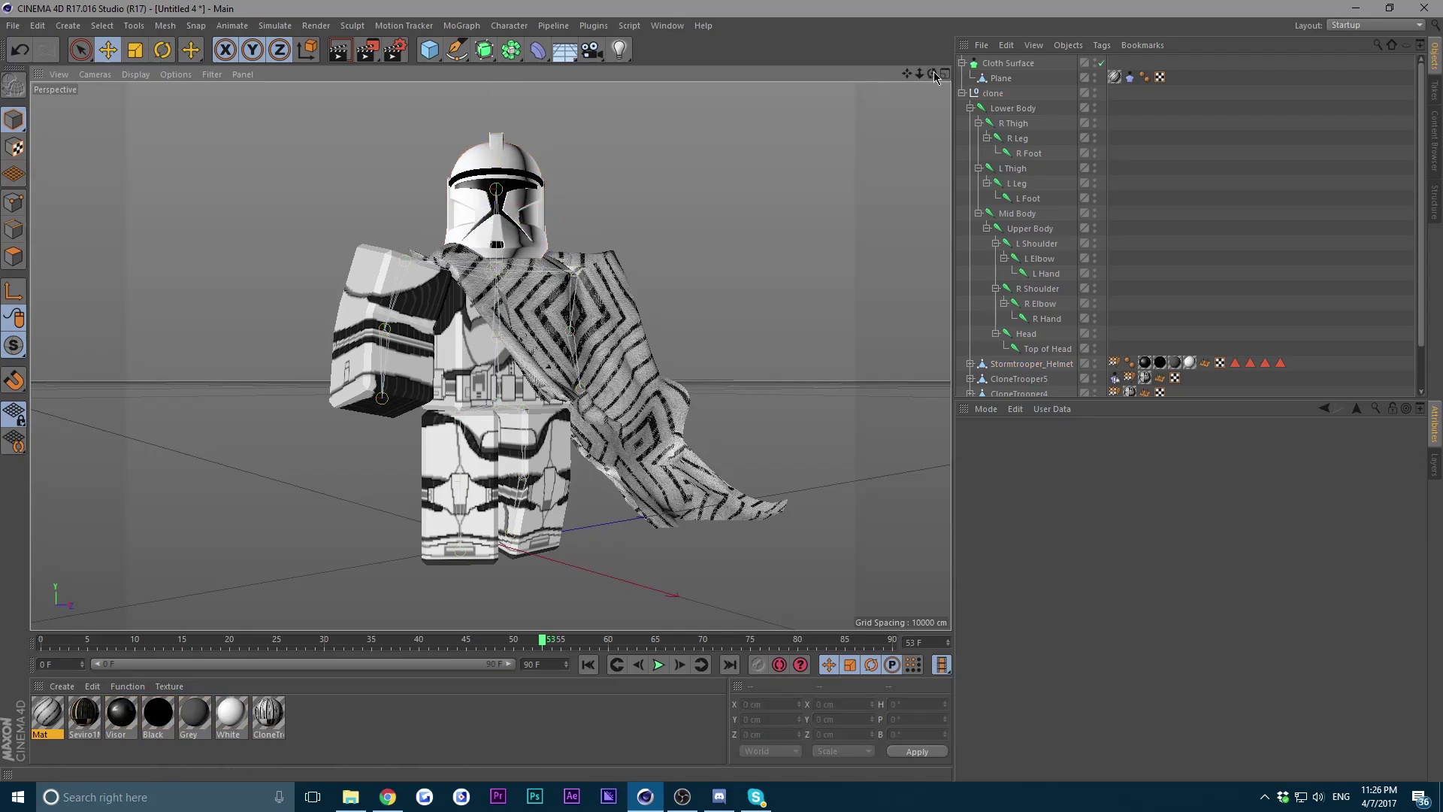
mouse_move(931, 74)
mouse_down()
mouse_move(920, 79)
mouse_move(932, 60)
mouse_move(936, 74)
mouse_up()
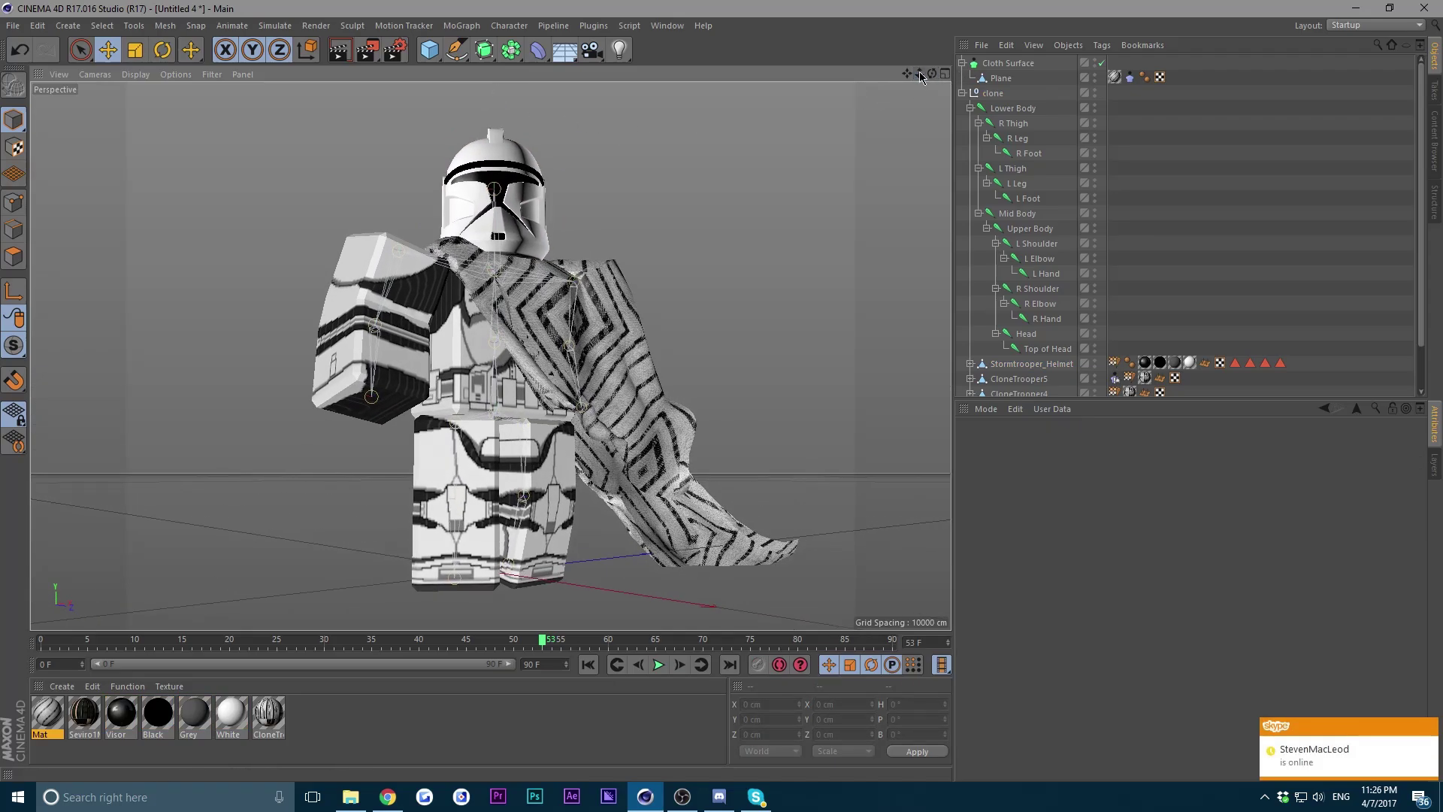
Merge UnequallysLightroom (1).c4d from the 3D LIBRARY's Cinema 4d Lightrooms folder into the scene.
click(3, 27)
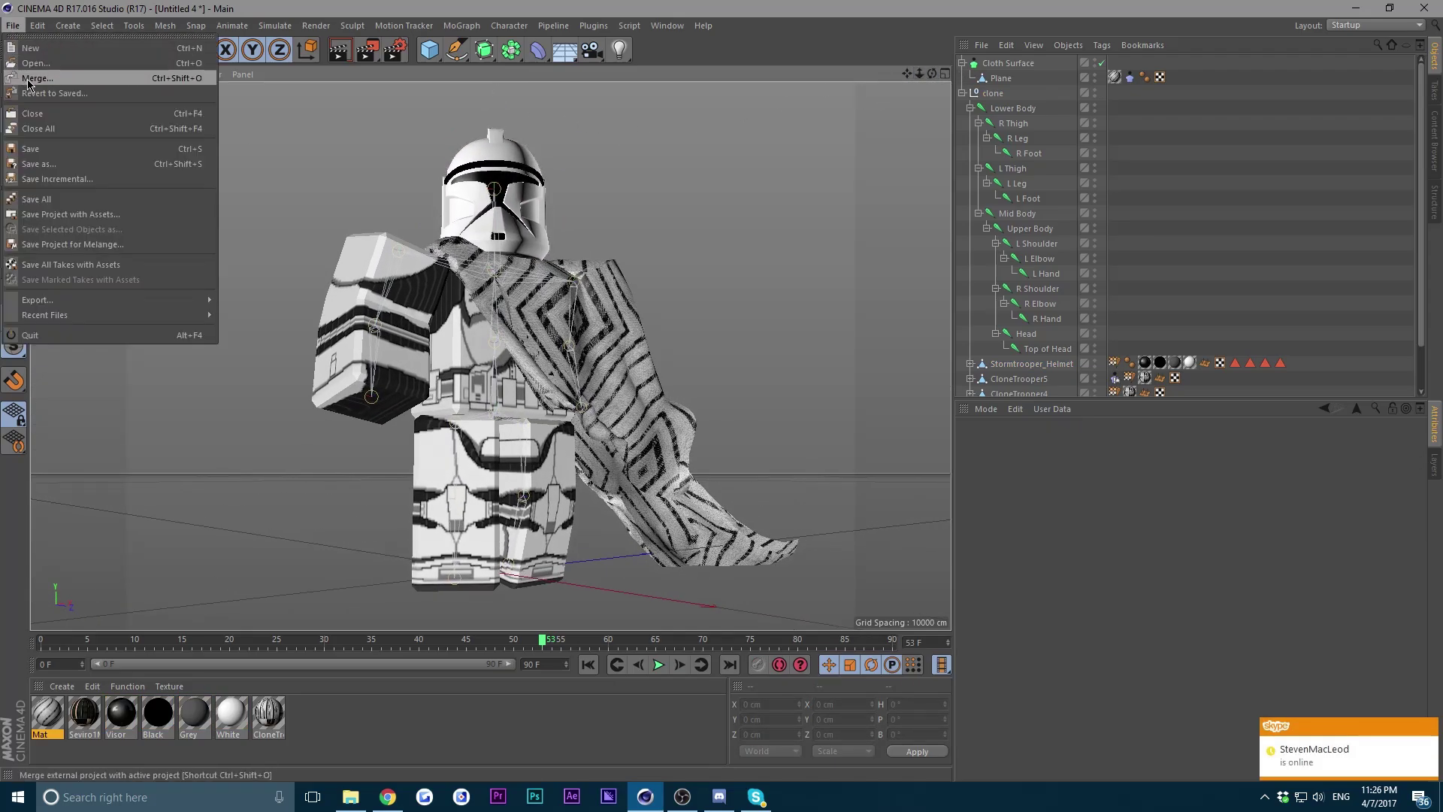
click(74, 85)
click(297, 38)
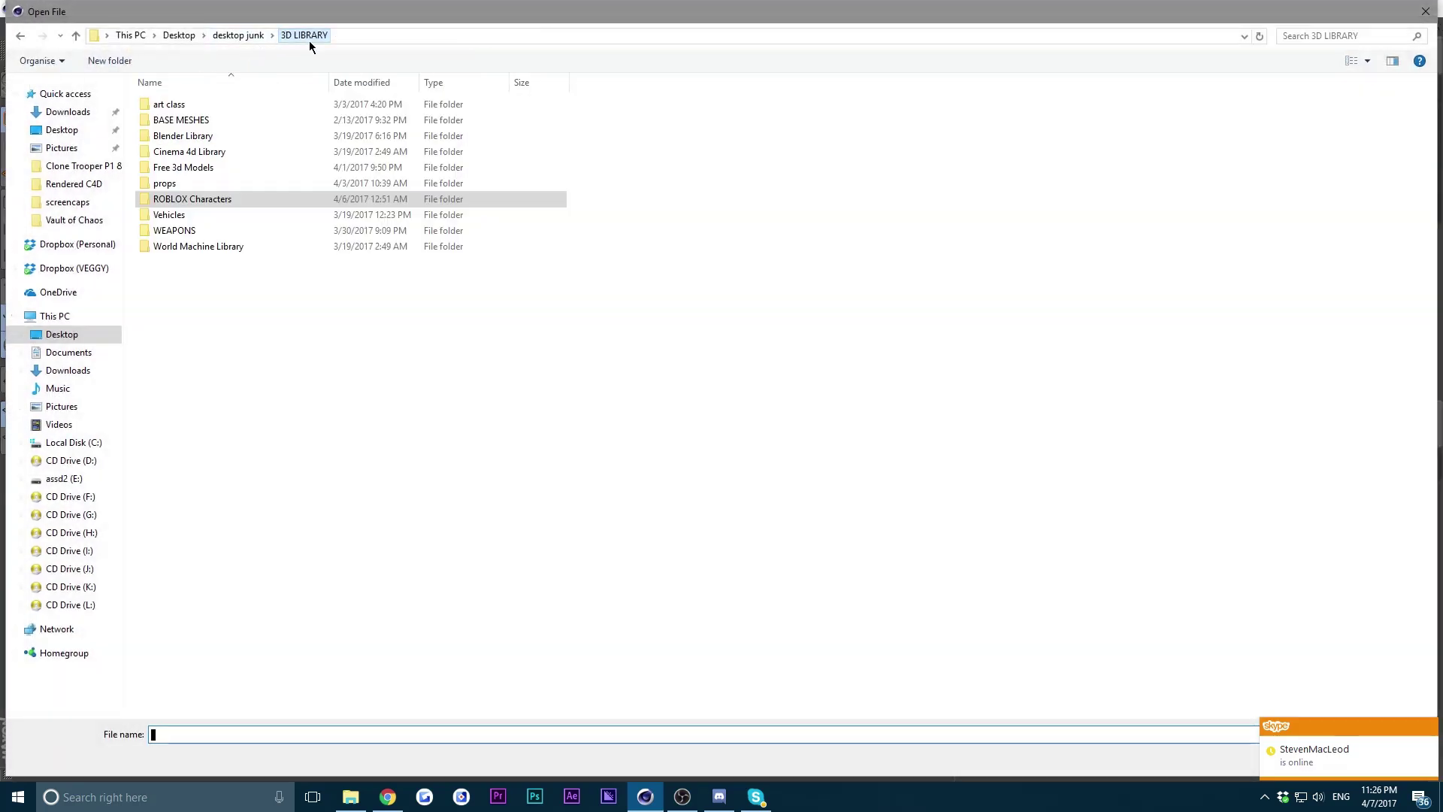
double_click(217, 152)
double_click(234, 121)
double_click(225, 152)
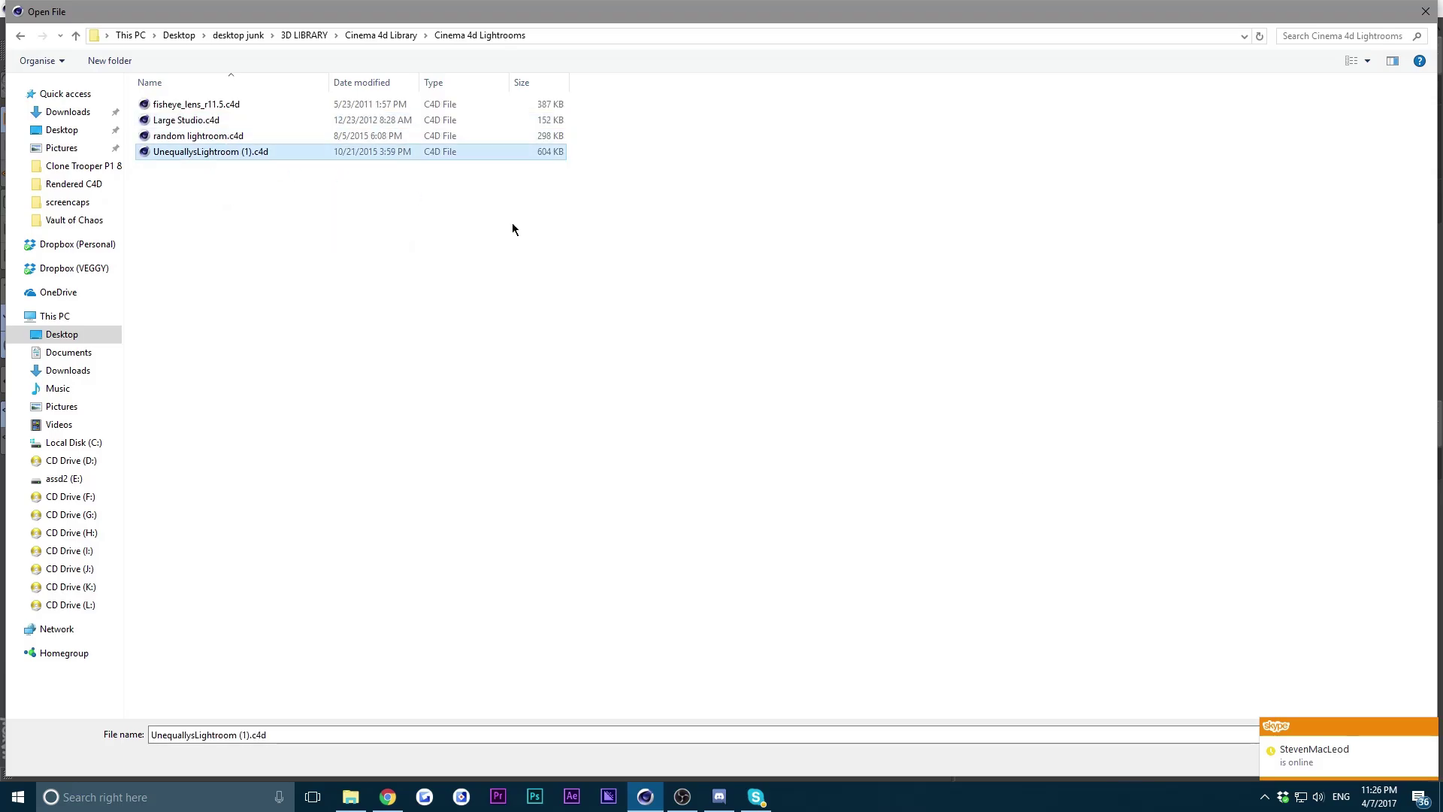
click(1429, 728)
click(1344, 755)
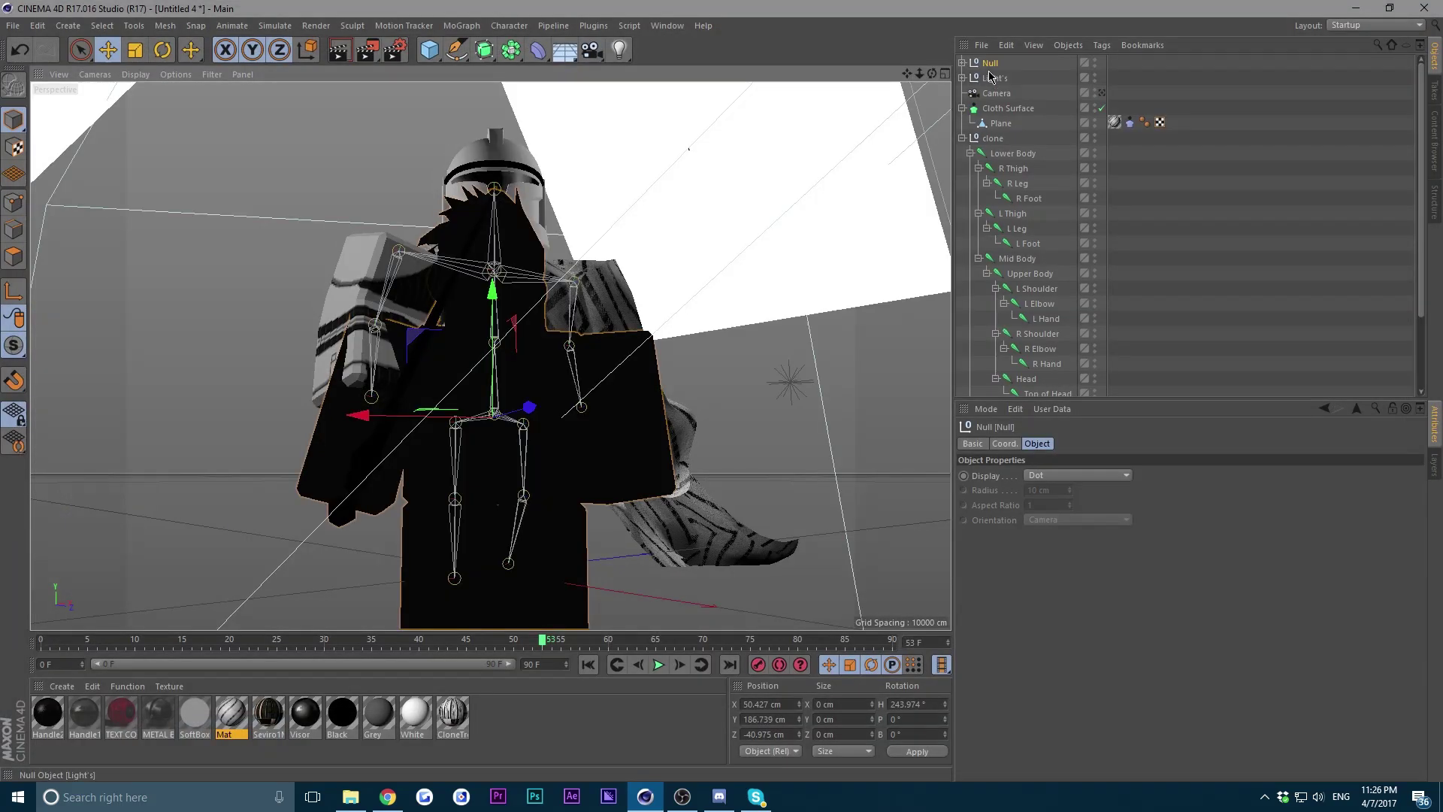
Delete the merged lightroom's character Null and remove all unused materials.
click(988, 62)
key(Delete)
right_click(385, 714)
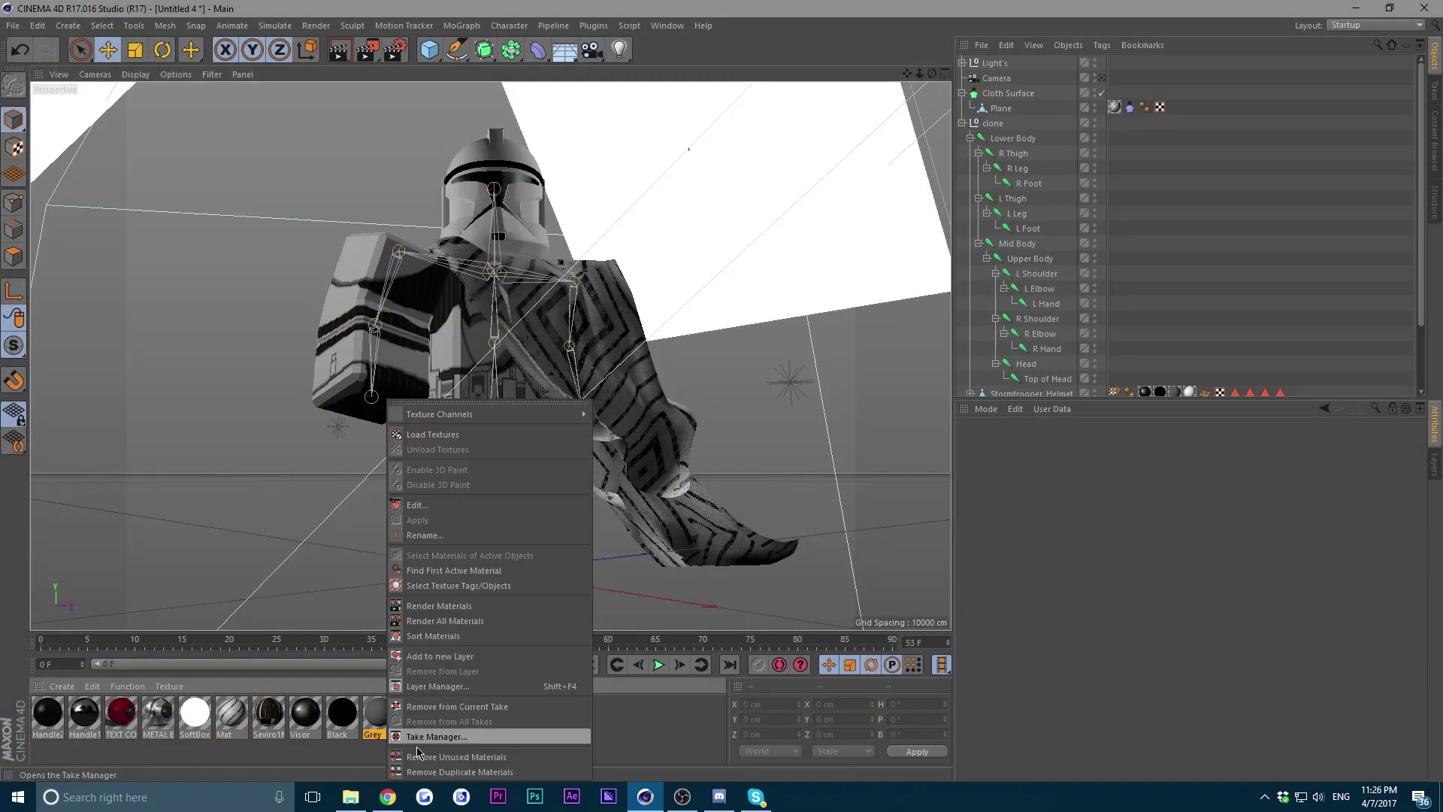
click(417, 757)
Add the Ambient Occlusion and Global Illumination effects to the render settings and close them.
click(396, 49)
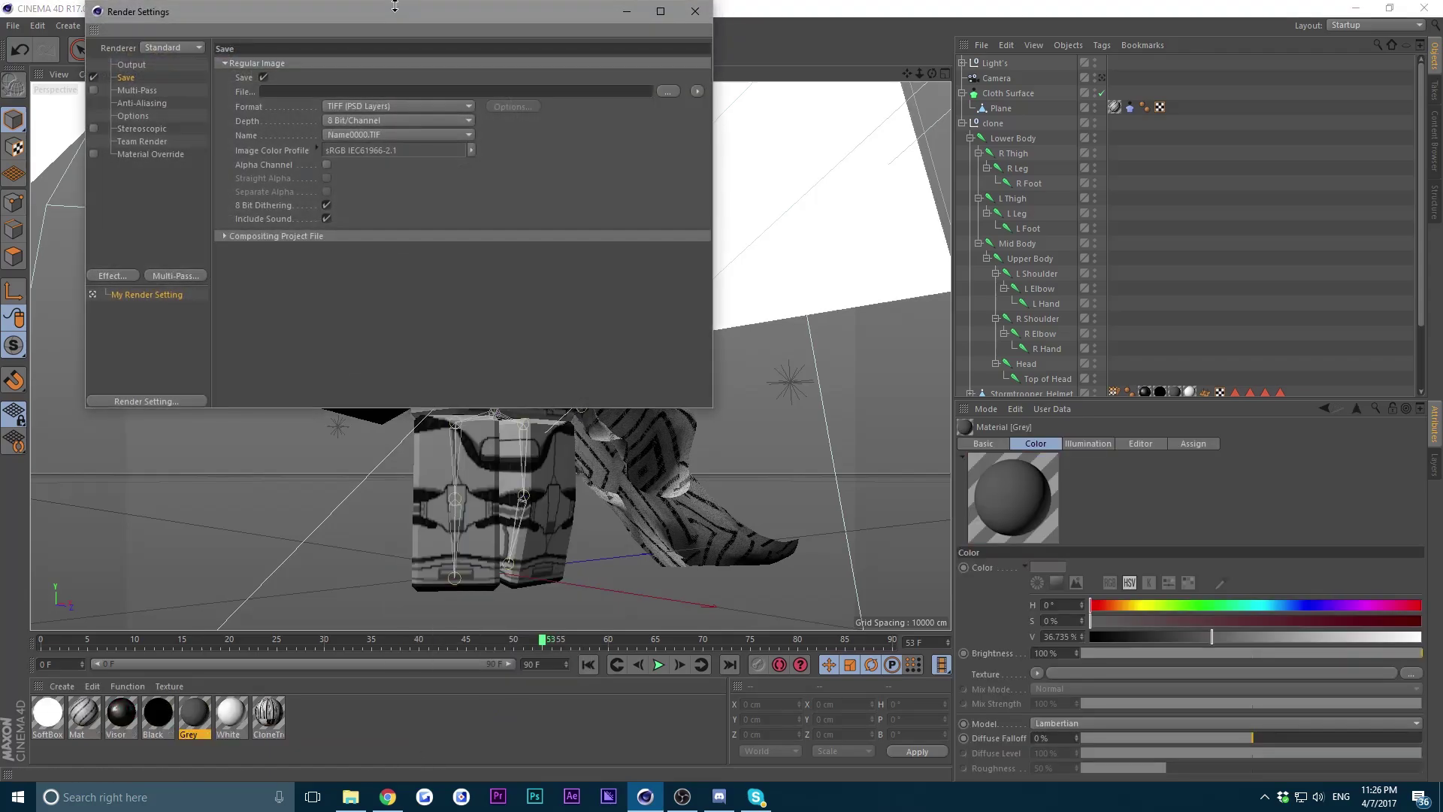
drag(381, 16, 1025, 122)
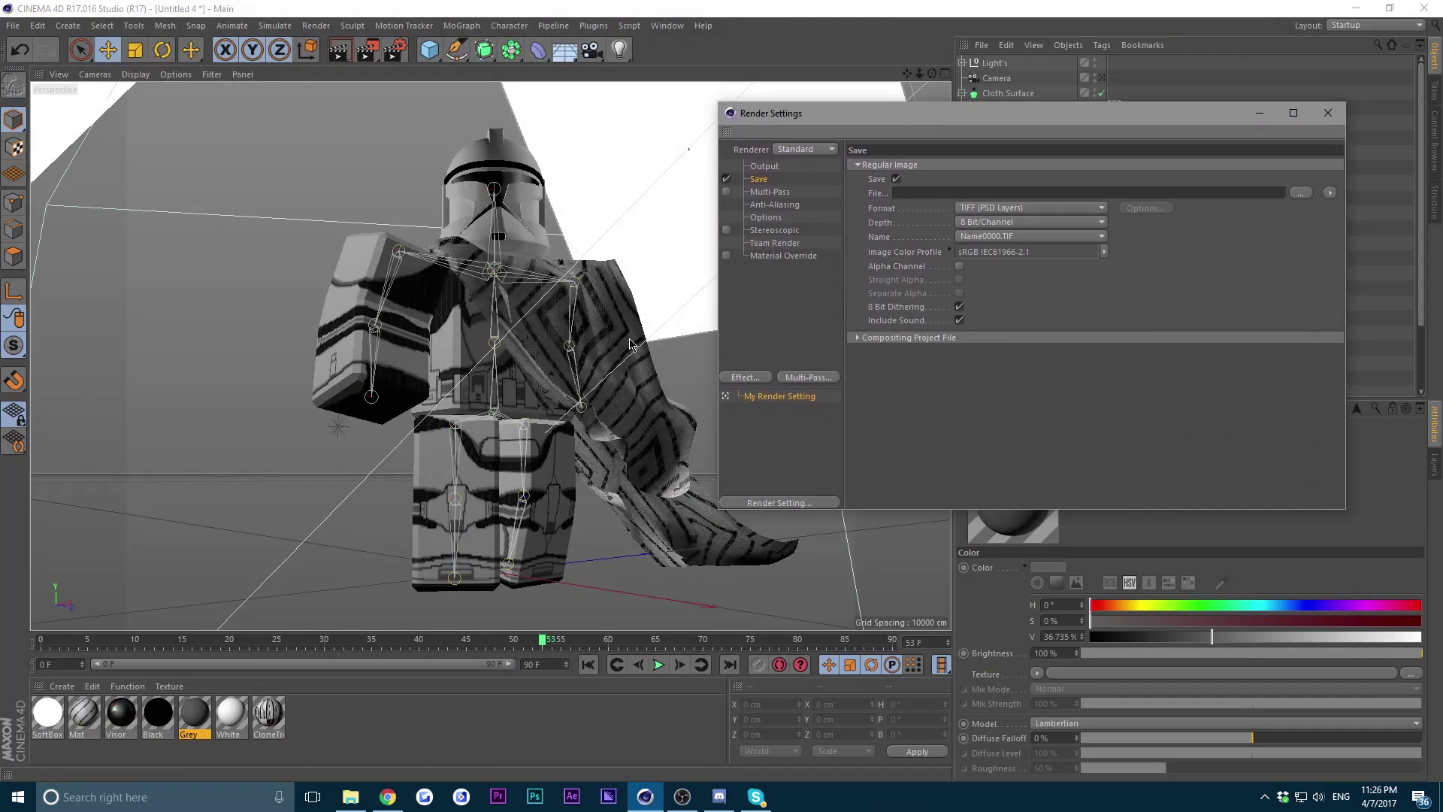
drag(778, 112, 969, 80)
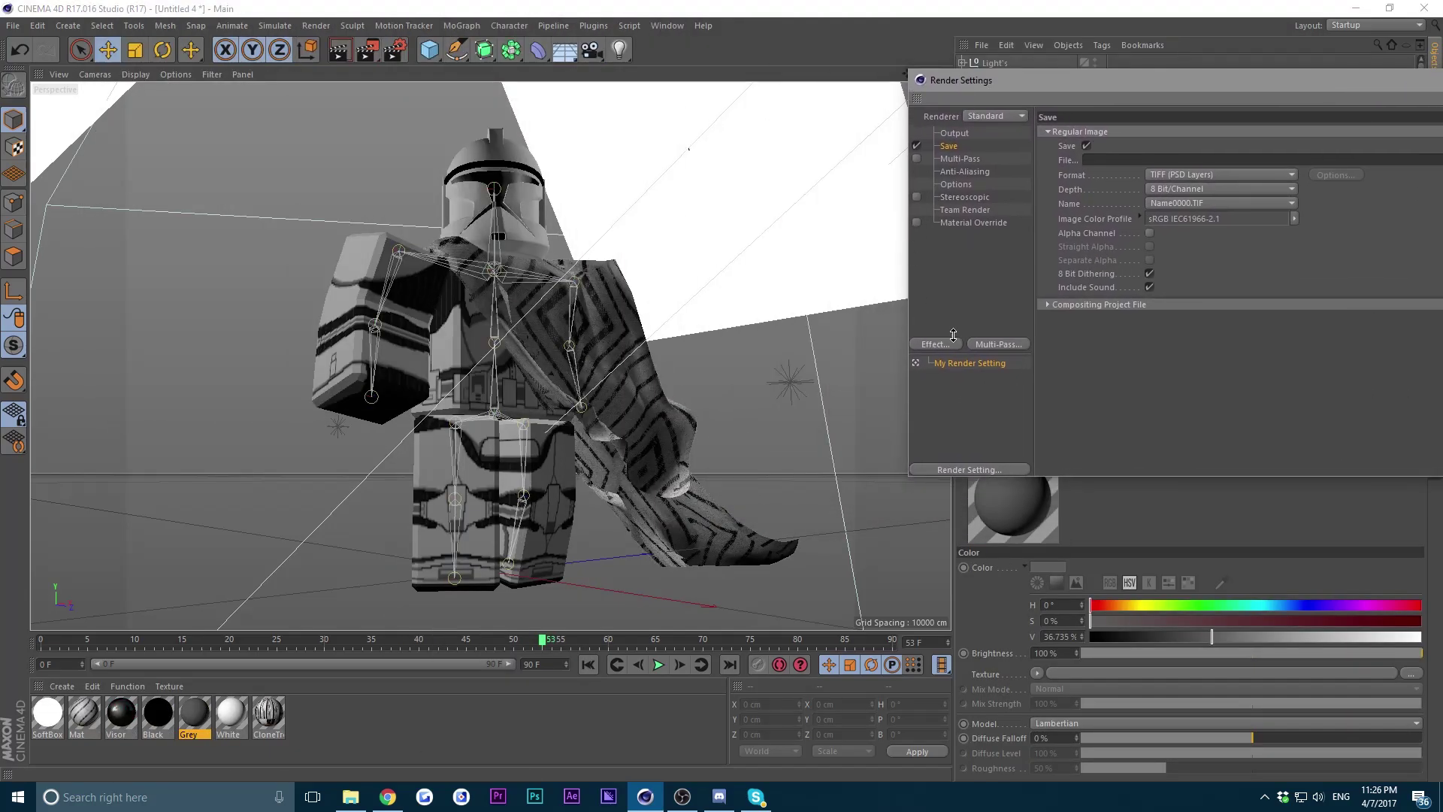
click(934, 344)
click(967, 376)
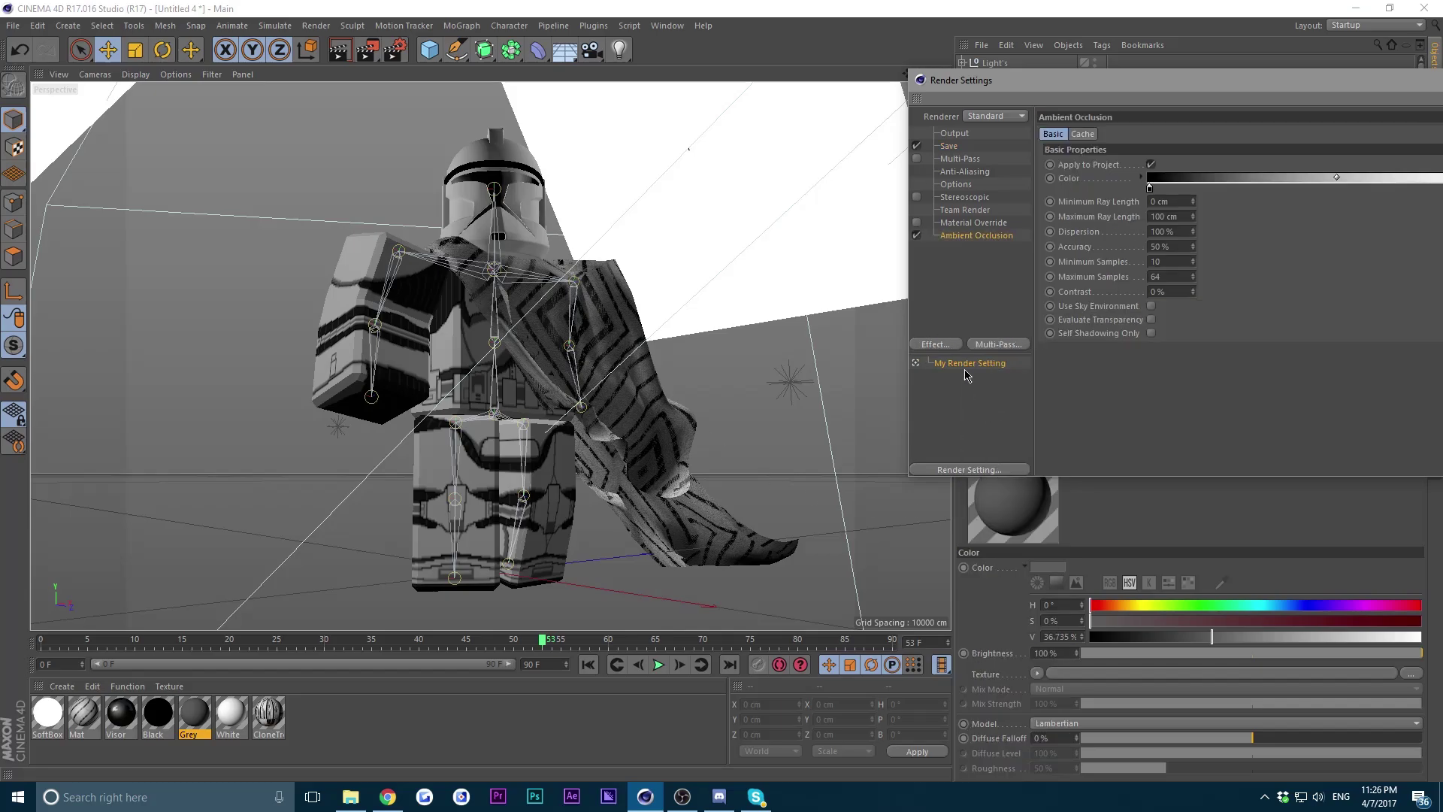
click(949, 347)
click(985, 519)
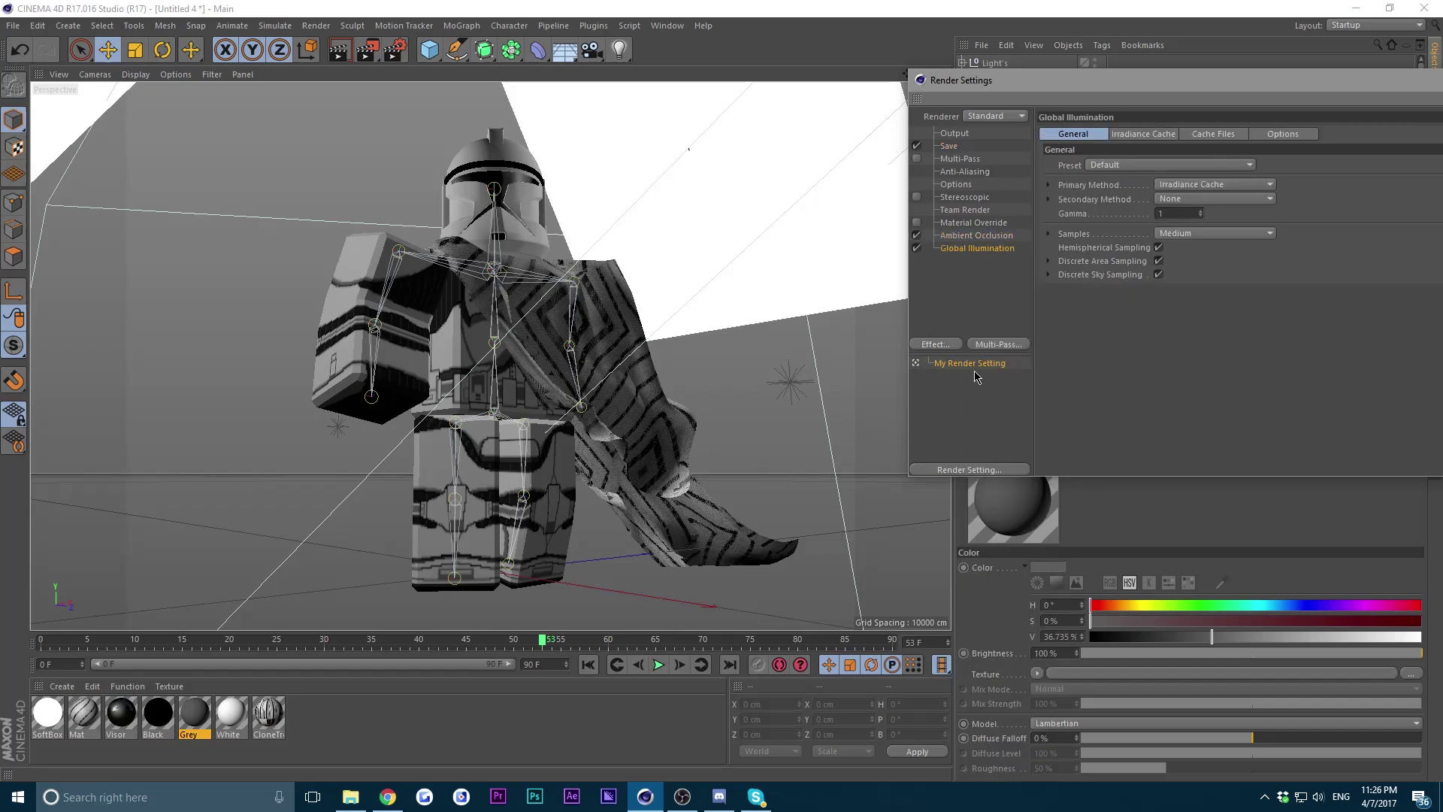
drag(1189, 83, 565, 200)
click(895, 196)
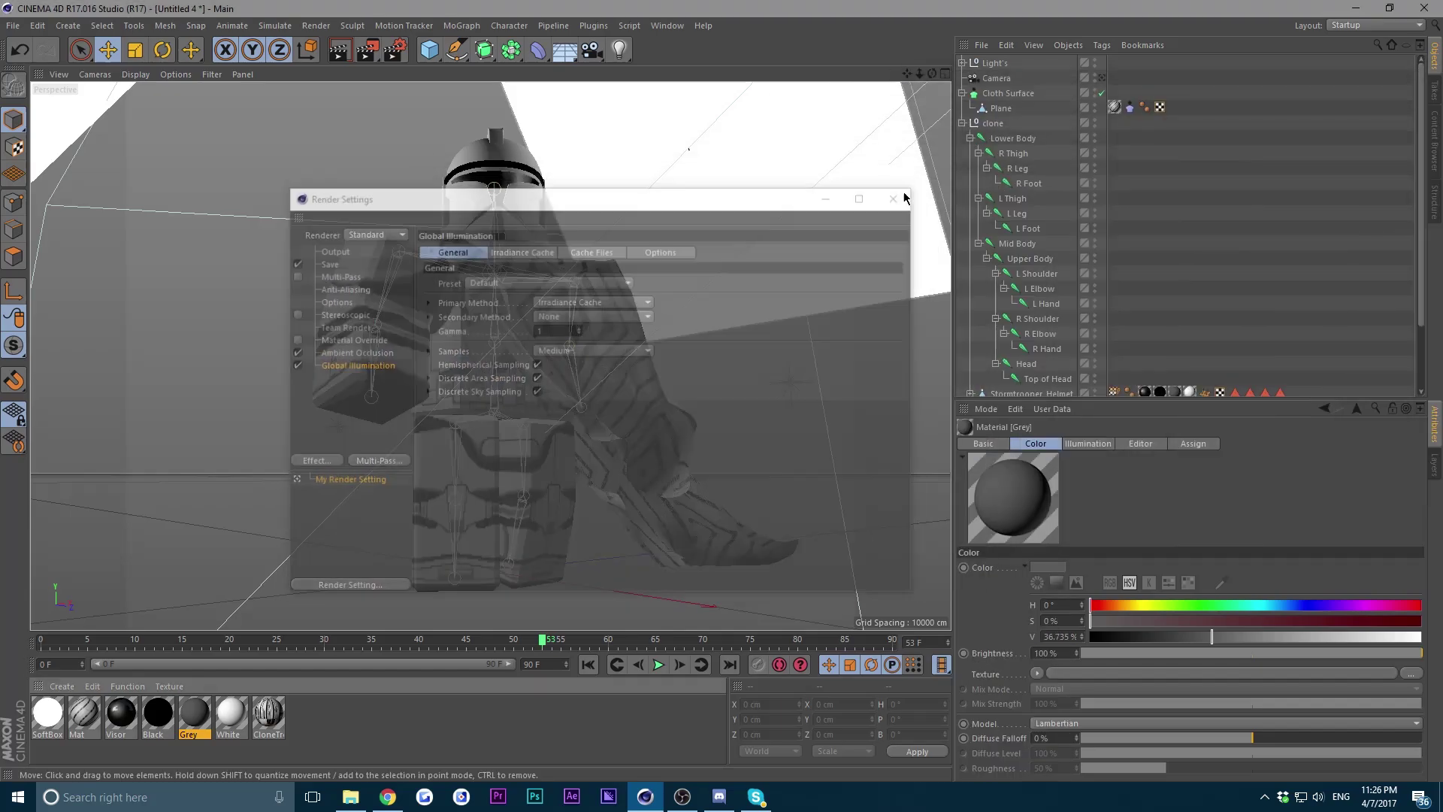
Render the current frame to the Picture Viewer and enlarge the image to 100%.
mouse_move(920, 73)
mouse_down()
mouse_move(940, 73)
mouse_move(849, 89)
mouse_move(932, 74)
mouse_up()
click(375, 52)
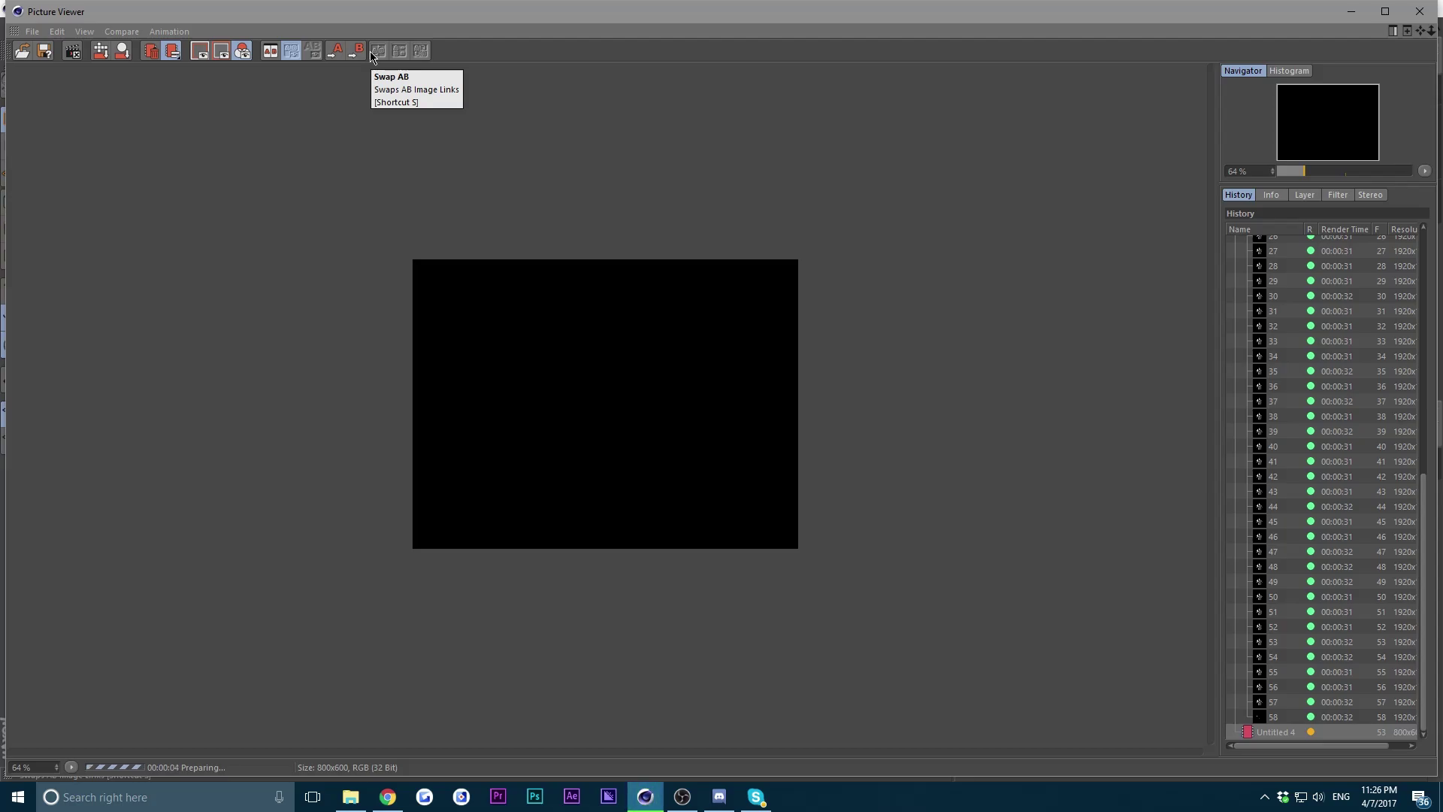
scroll(644, 233, up, 2)
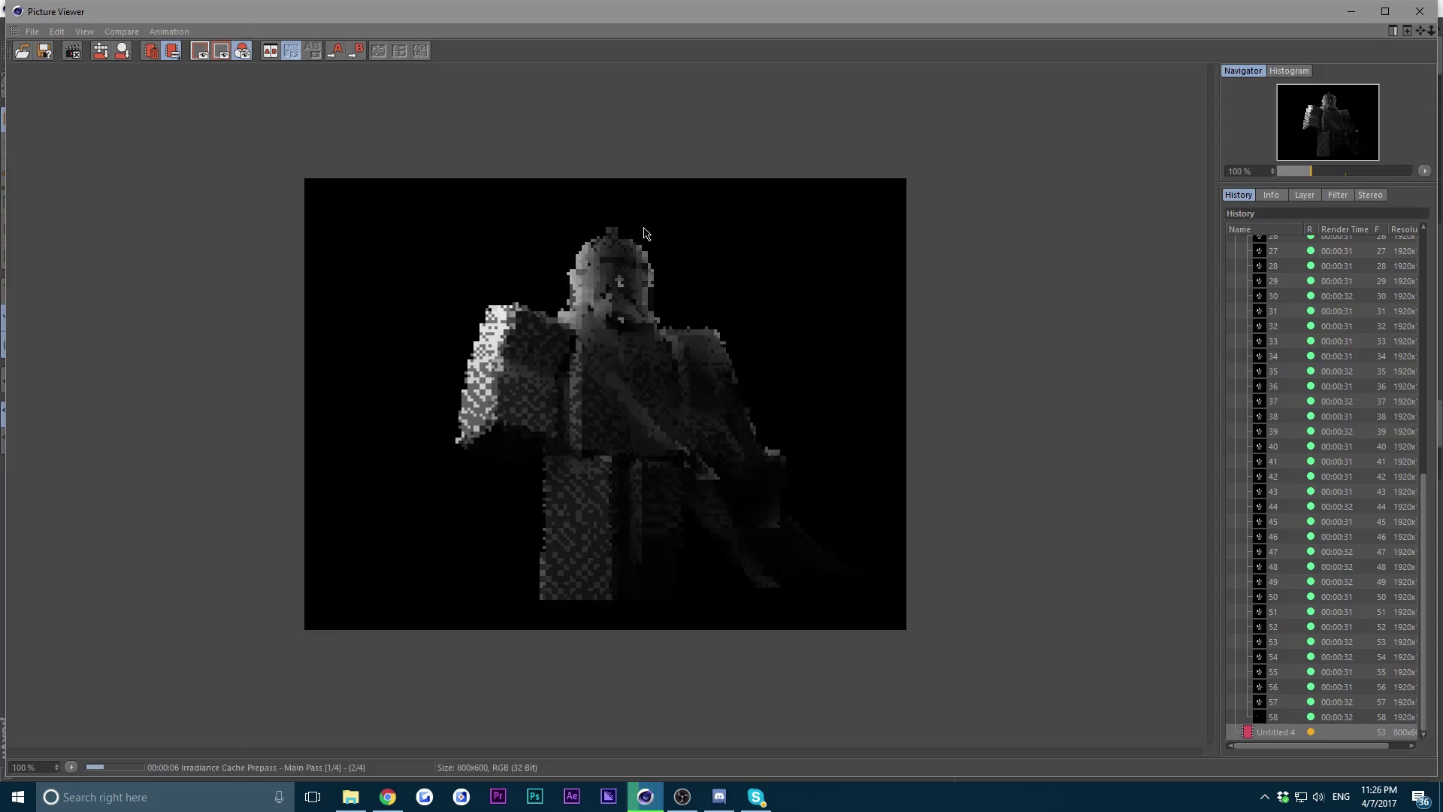